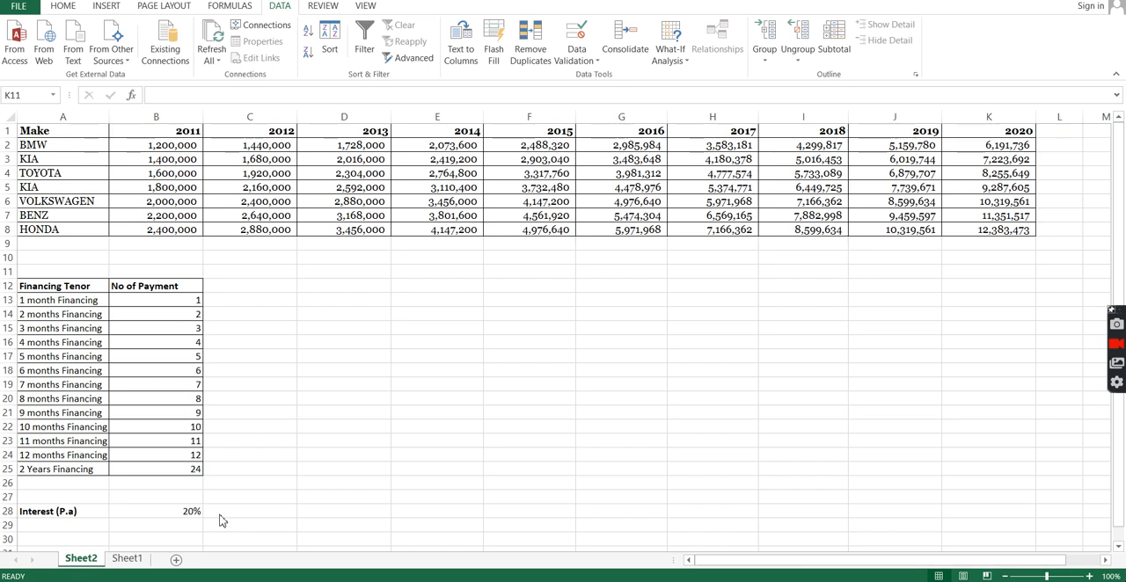
# Step: Switch to Sheet1 and clear the existing formula from the Amount cell C4
pyautogui.click(130, 564)
pyautogui.click(127, 561)
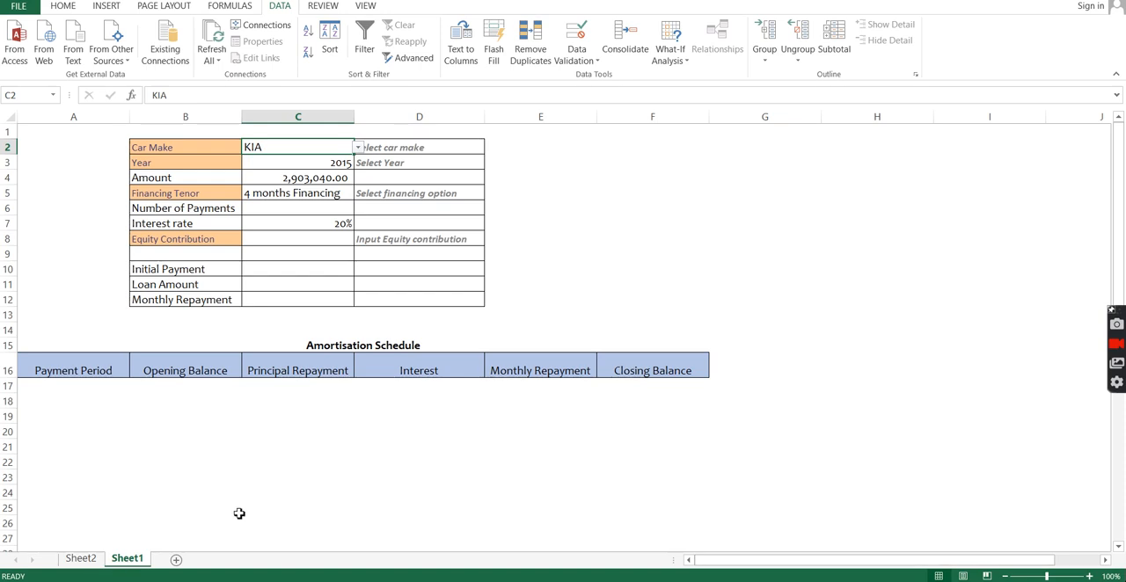
pyautogui.click(297, 177)
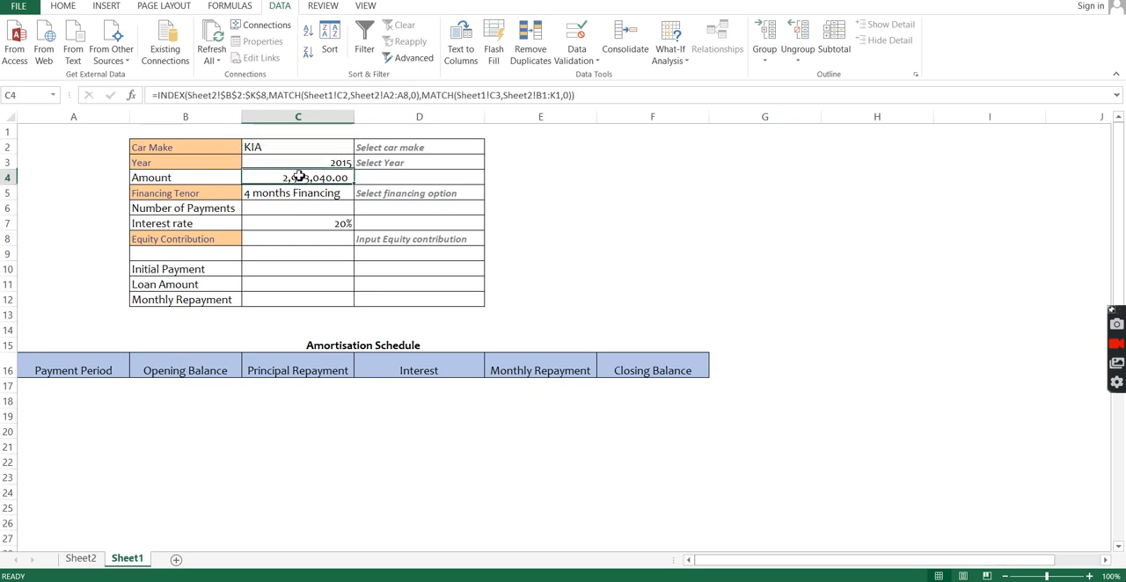
pyautogui.press('Delete')
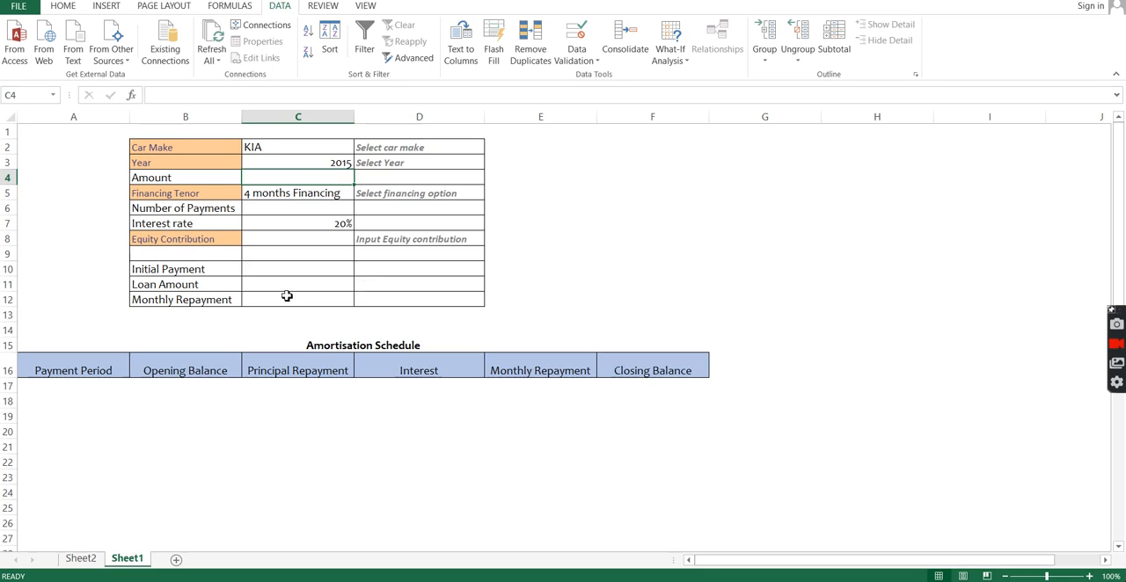
# Step: Review the list validation source set for the Car Make cell C2
pyautogui.click(278, 148)
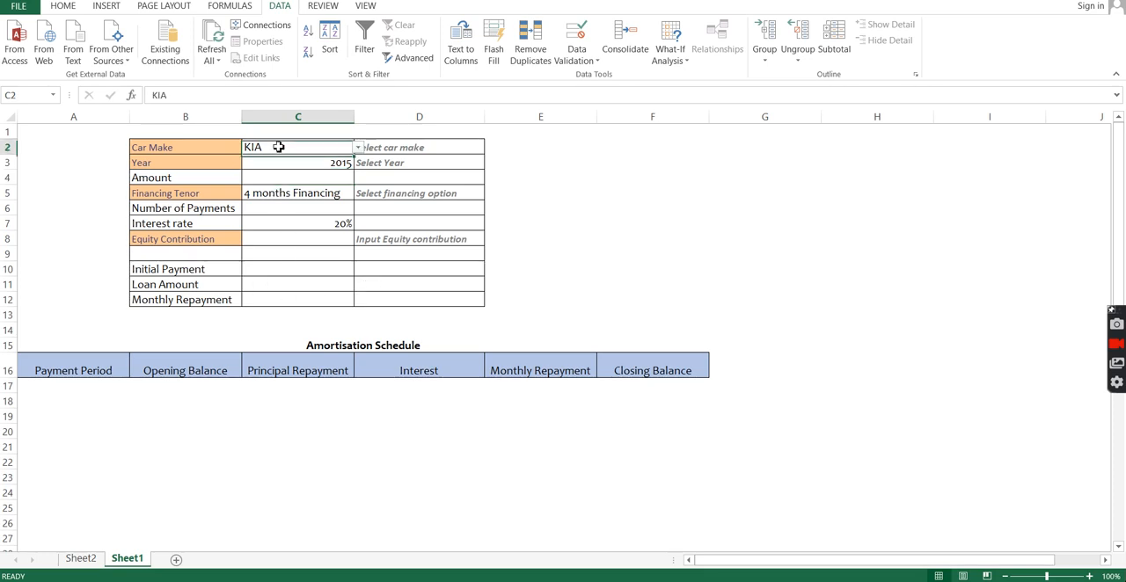
pyautogui.click(596, 61)
pyautogui.click(605, 78)
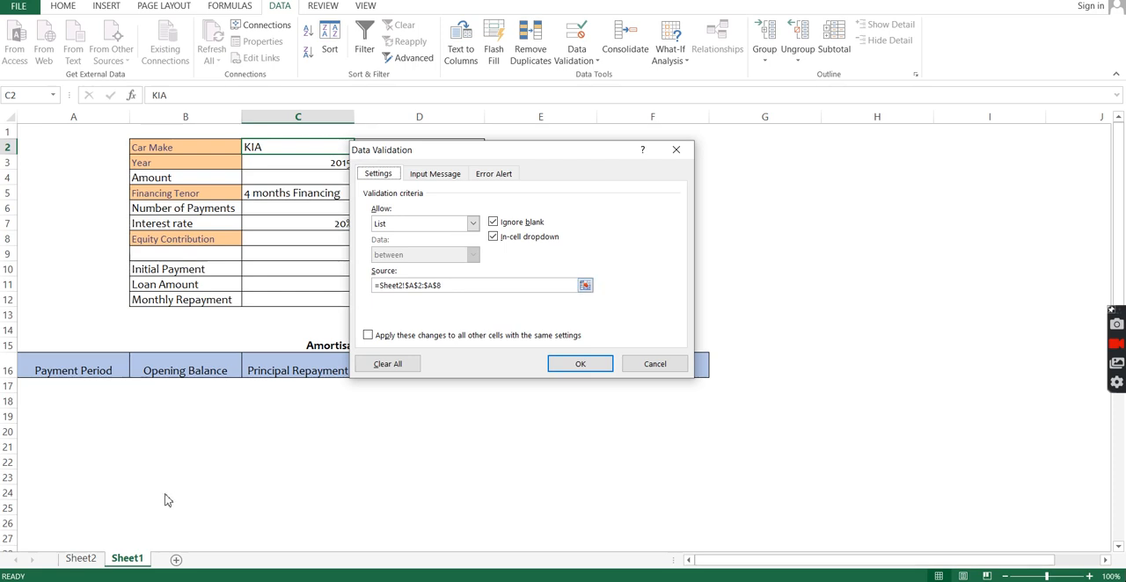
pyautogui.click(516, 288)
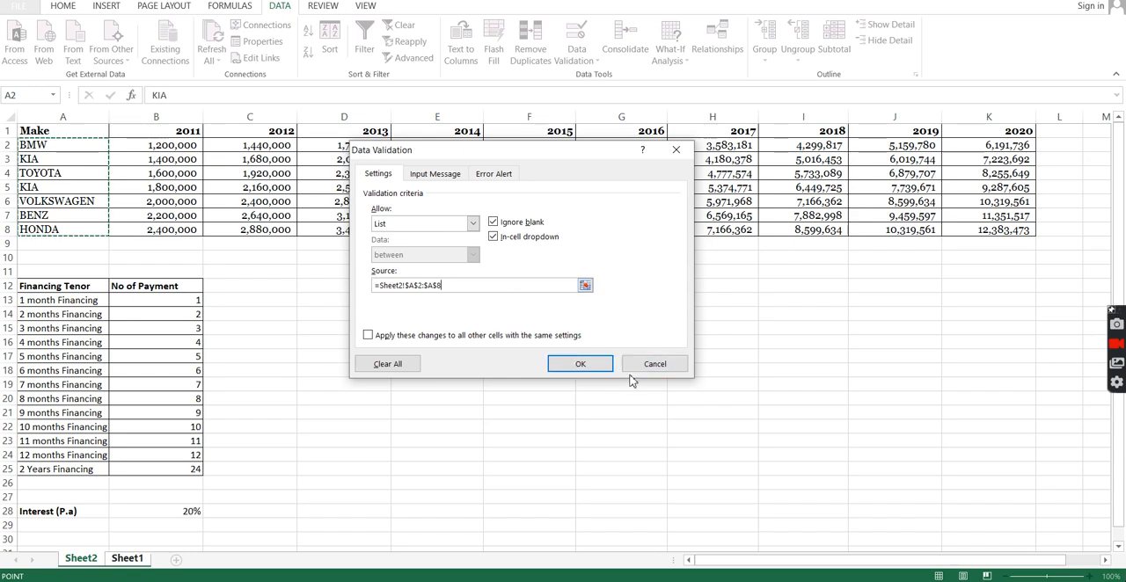
pyautogui.click(577, 366)
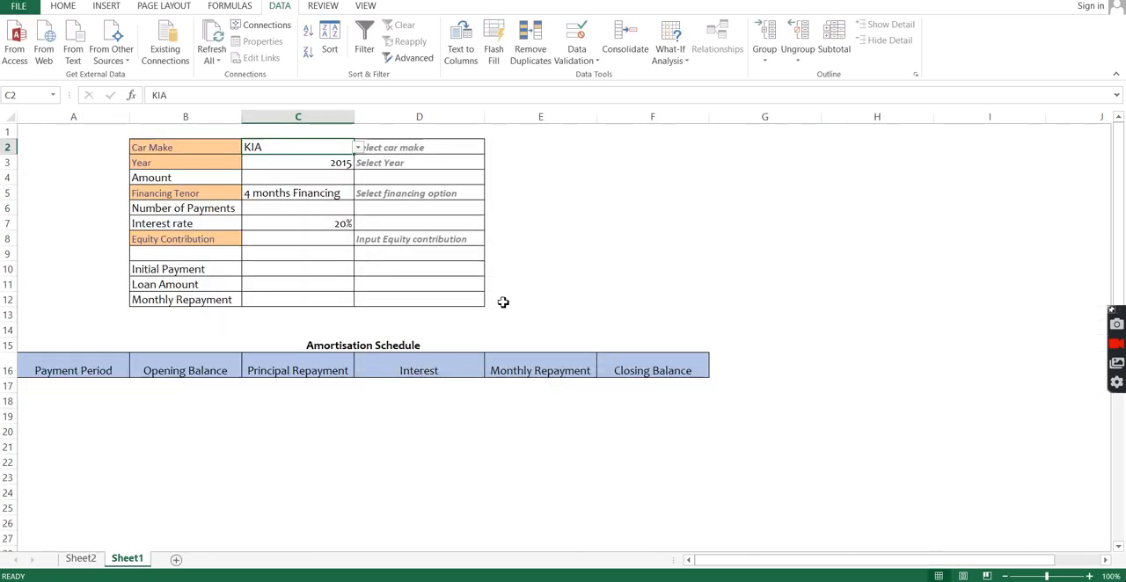
pyautogui.click(323, 163)
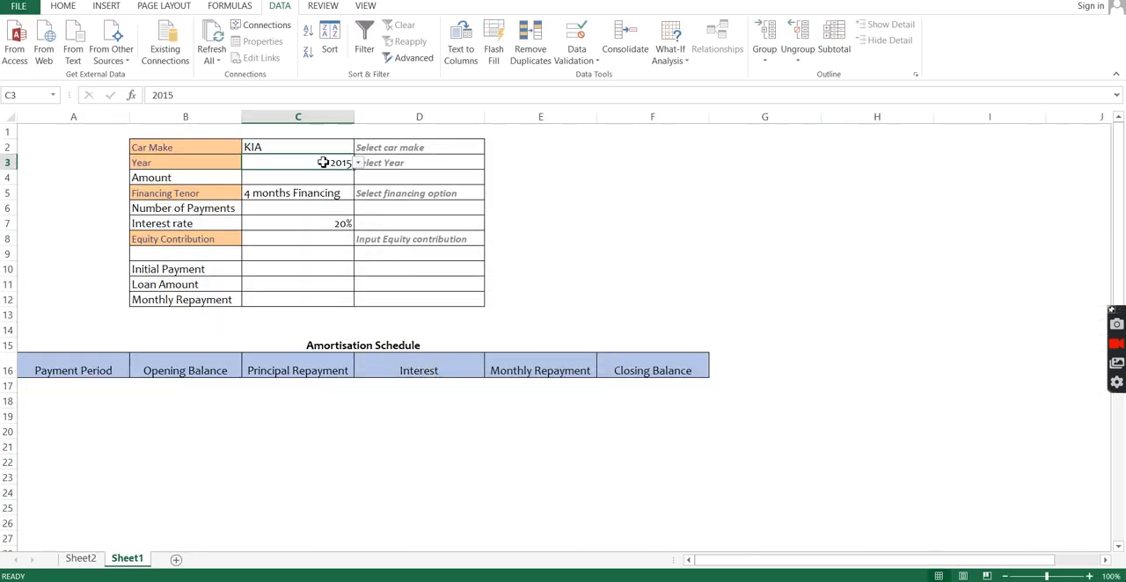
# Step: Try to enter DGDGD in the Car Make cell C2 to test its validation
pyautogui.click(303, 147)
pyautogui.write('DGDGD')
pyautogui.press('Return')
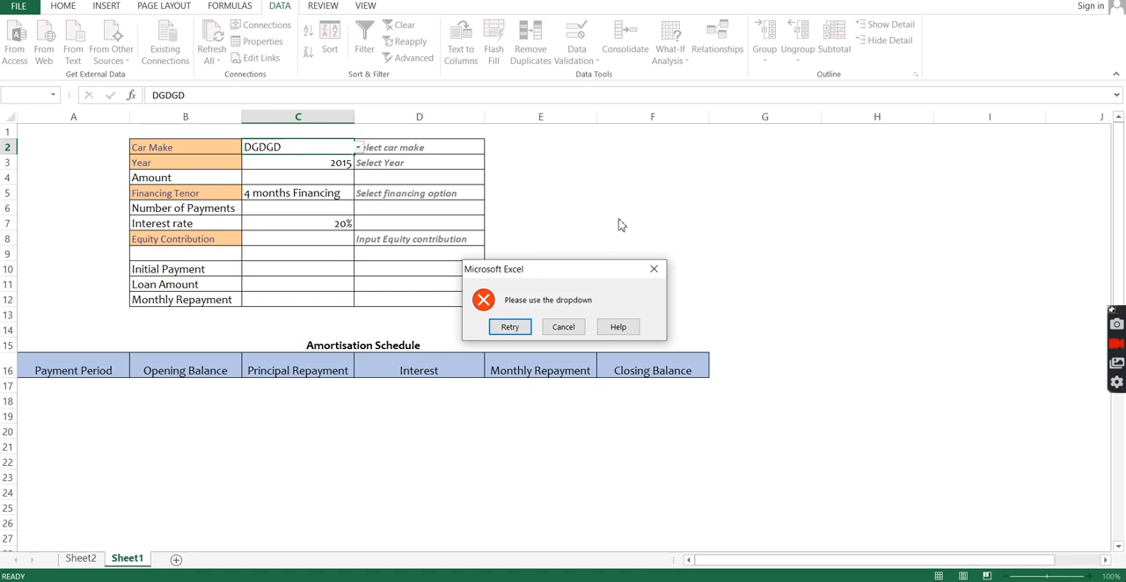
pyautogui.click(654, 268)
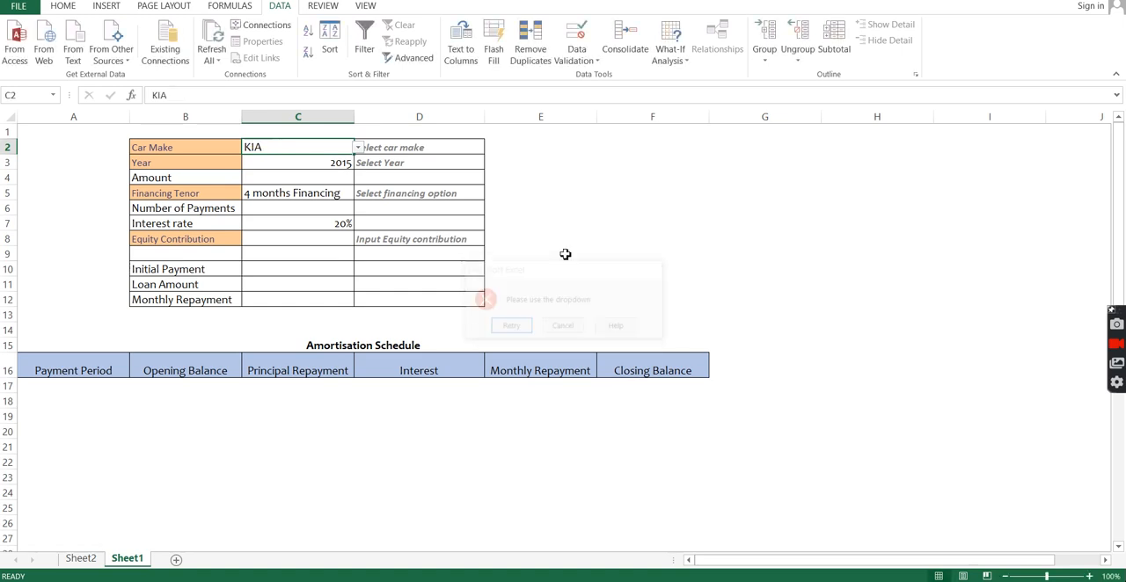
# Step: Examine the error alert style and message in the Car Make cell's data validation
pyautogui.click(587, 61)
pyautogui.click(598, 77)
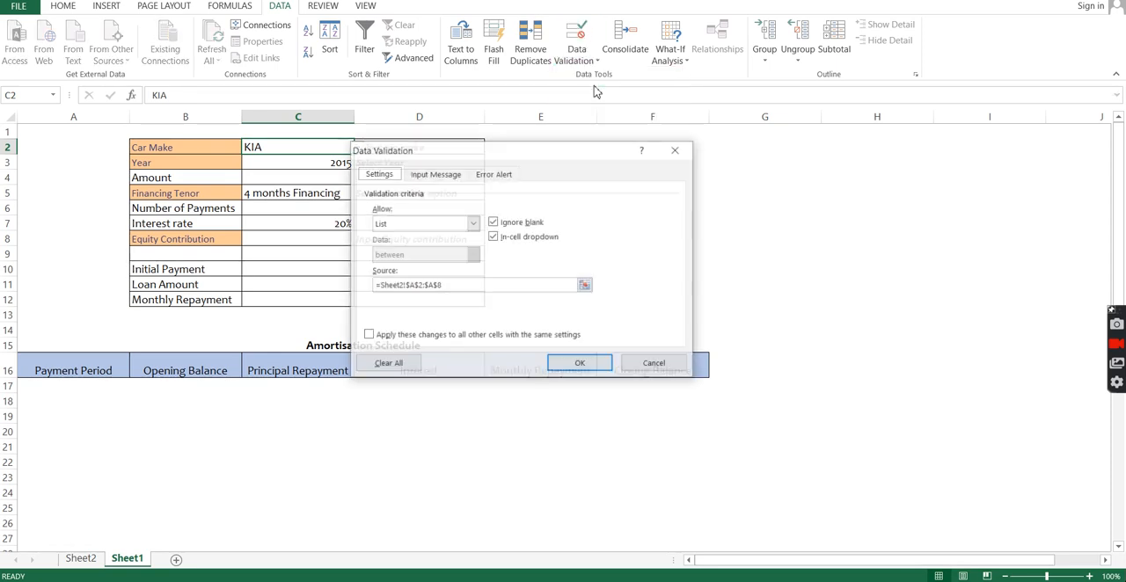
pyautogui.click(506, 178)
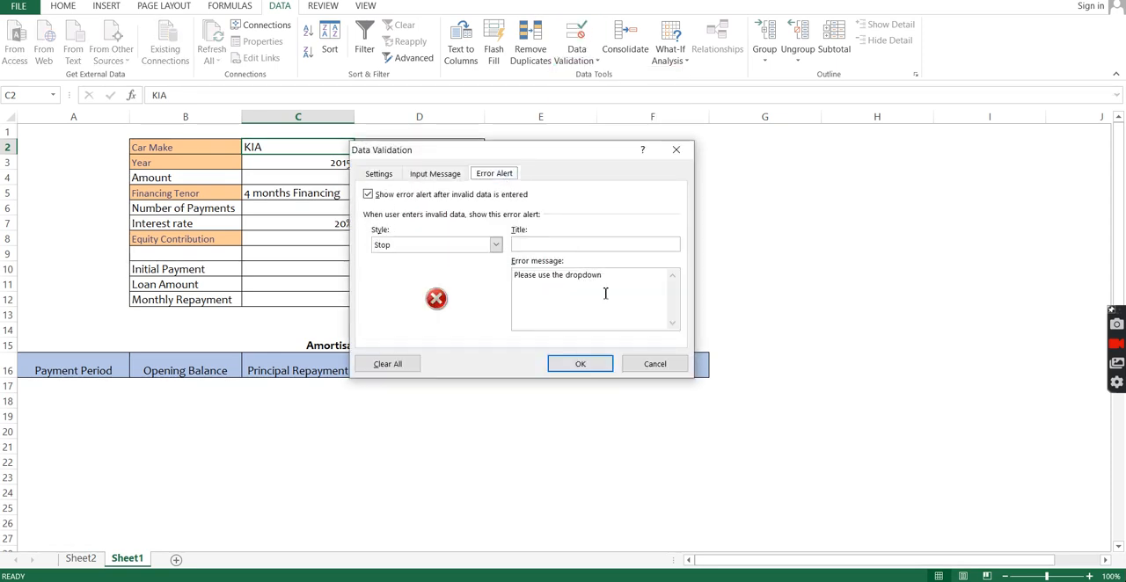
pyautogui.click(598, 366)
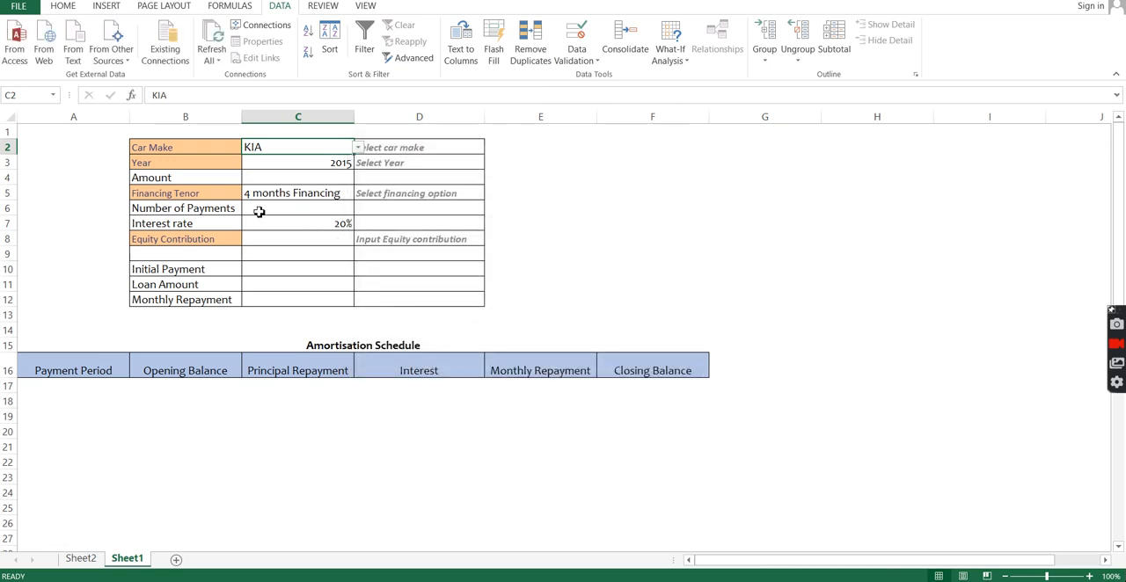
# Step: Start an INDEX formula in the Amount cell C4 with Sheet2!B2:K8 as its array
pyautogui.click(293, 178)
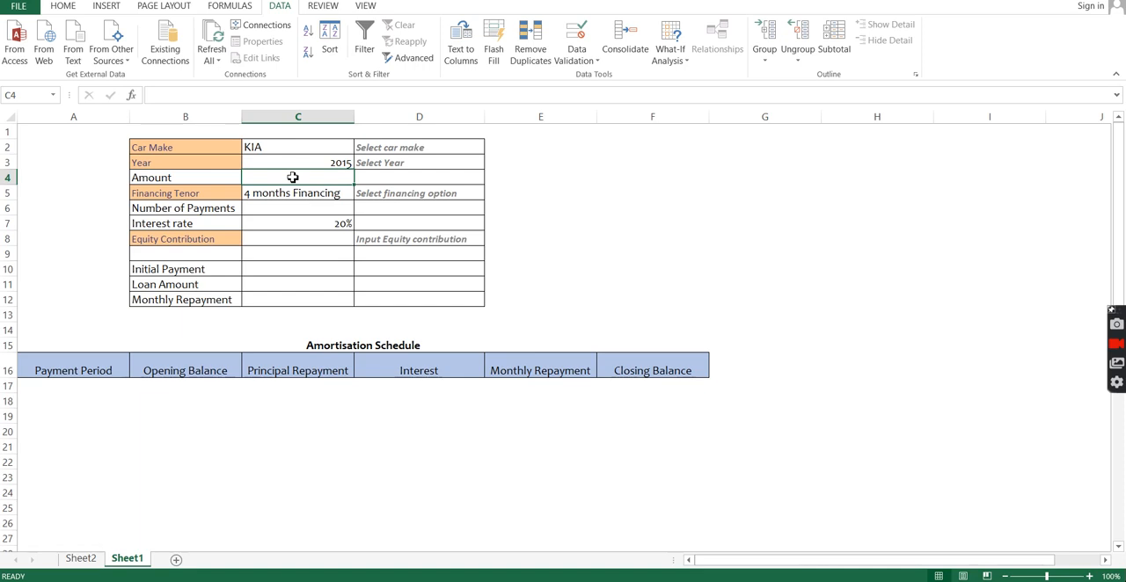
pyautogui.write('=IN')
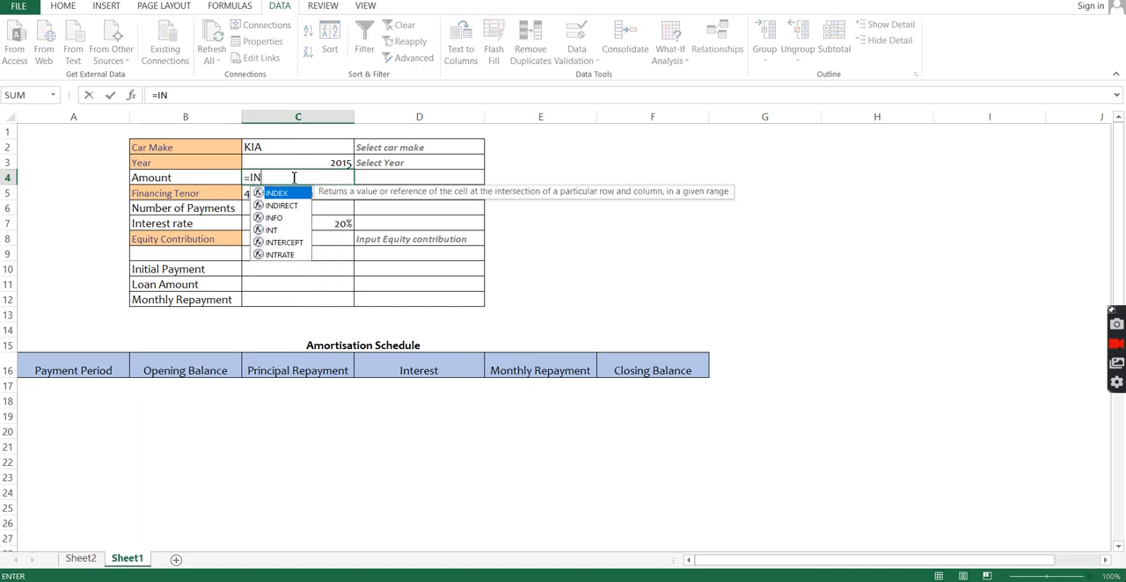
pyautogui.write('DEX(')
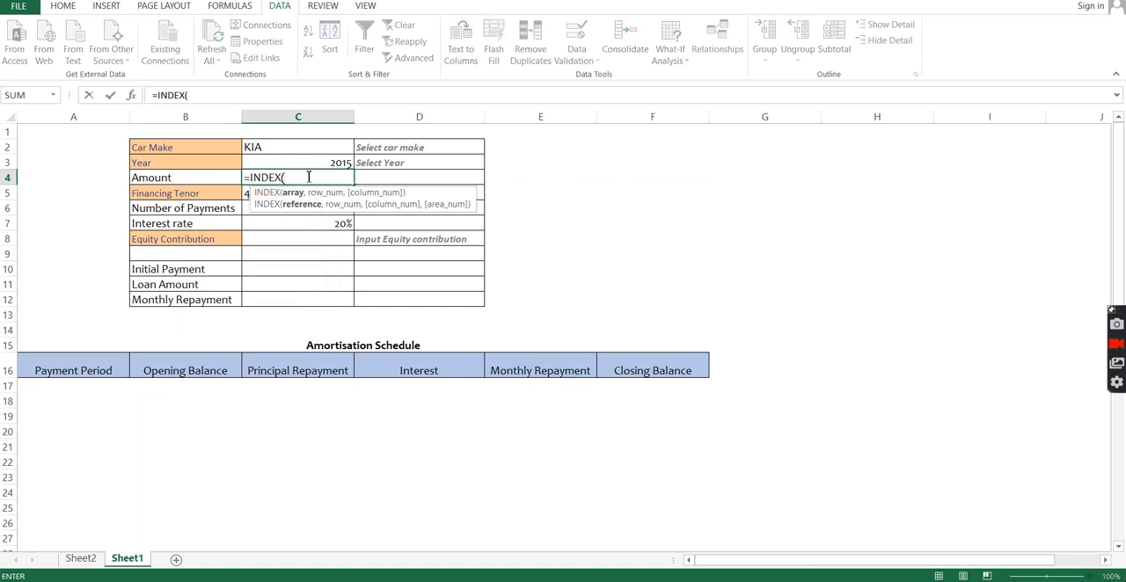
pyautogui.click(84, 561)
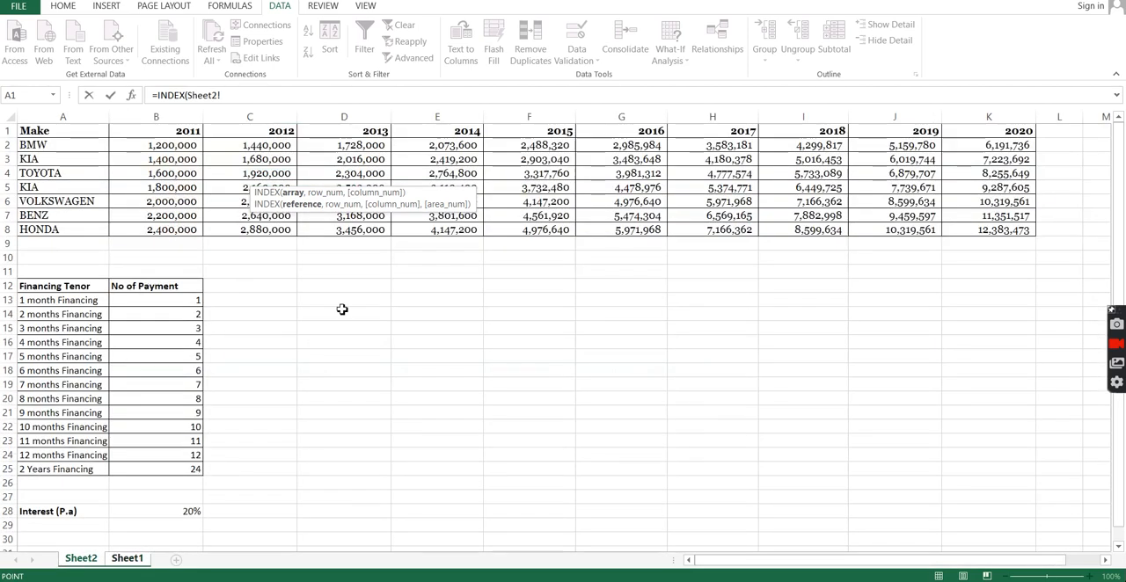
pyautogui.moveTo(158, 145); pyautogui.dragTo(964, 227)
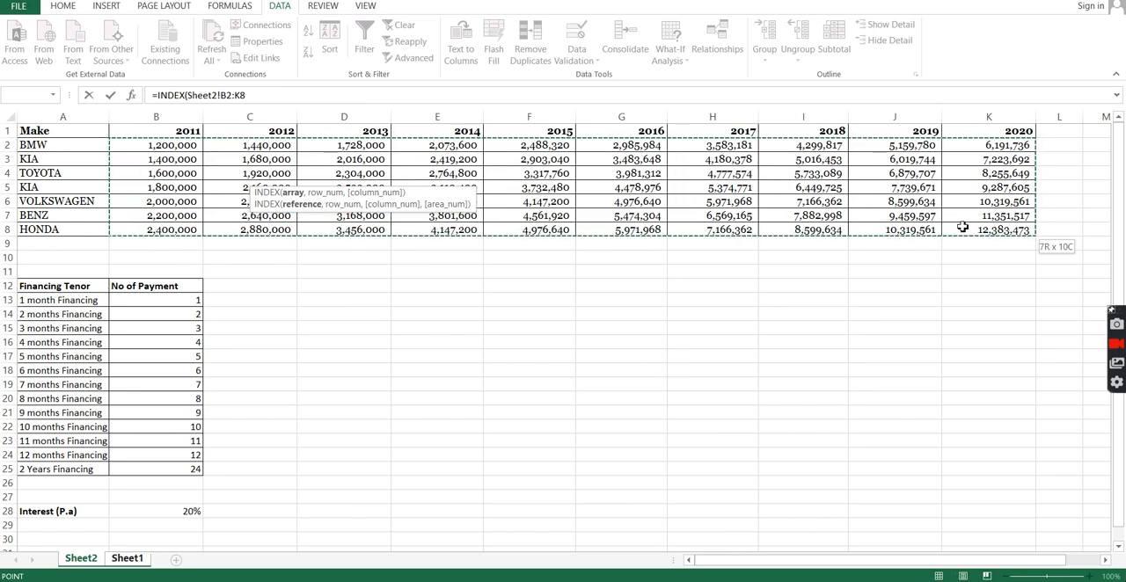
# Step: Add the row argument MATCH(Sheet1!C2,Sheet2!A2:A8,0) to the INDEX formula for the car make
pyautogui.write(',')
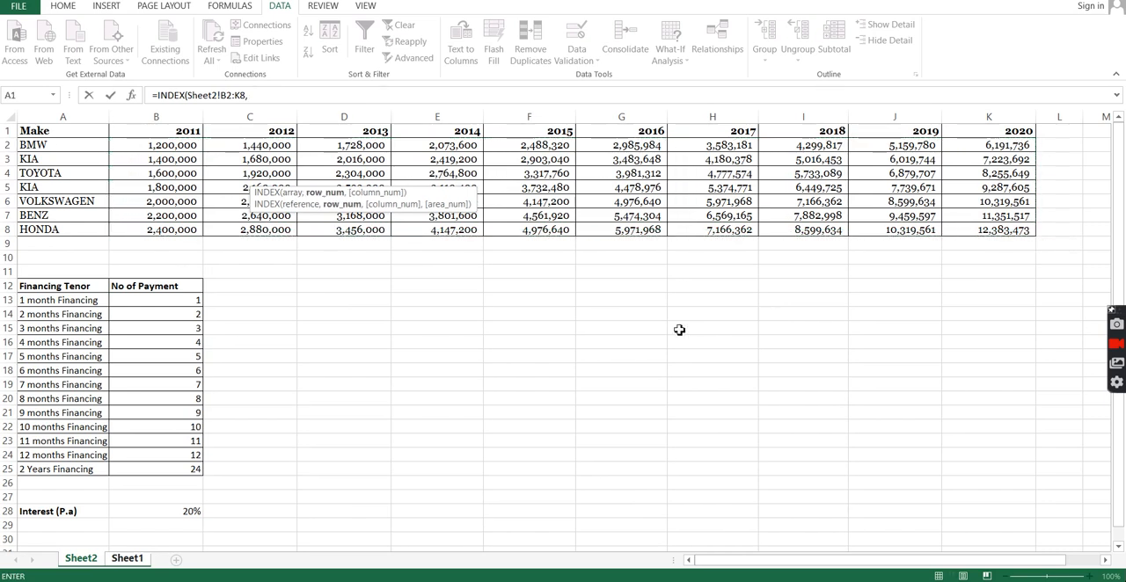
pyautogui.write('MATCH(')
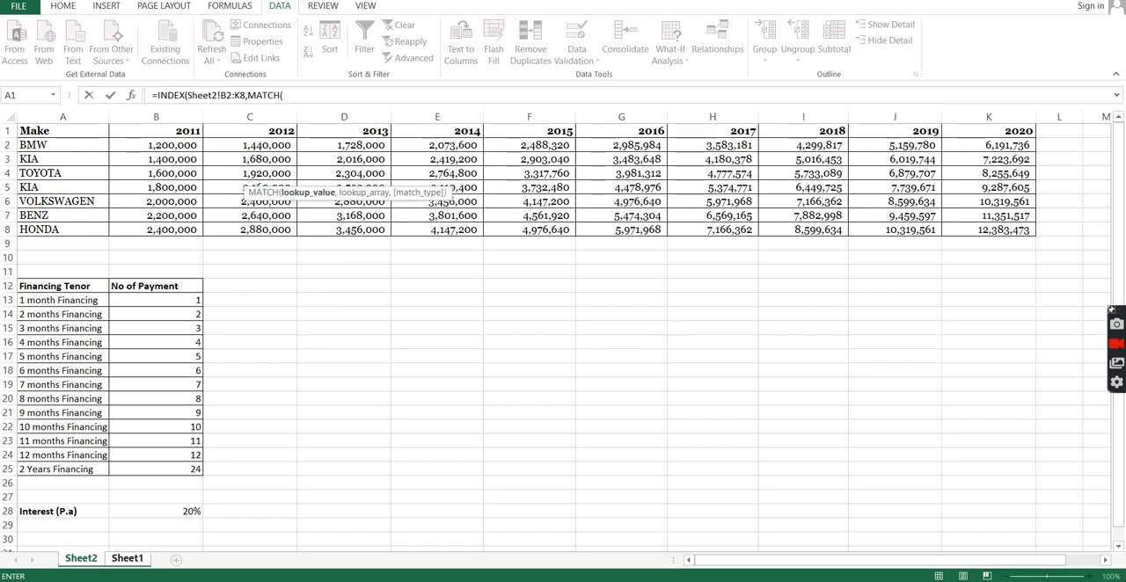
pyautogui.click(141, 561)
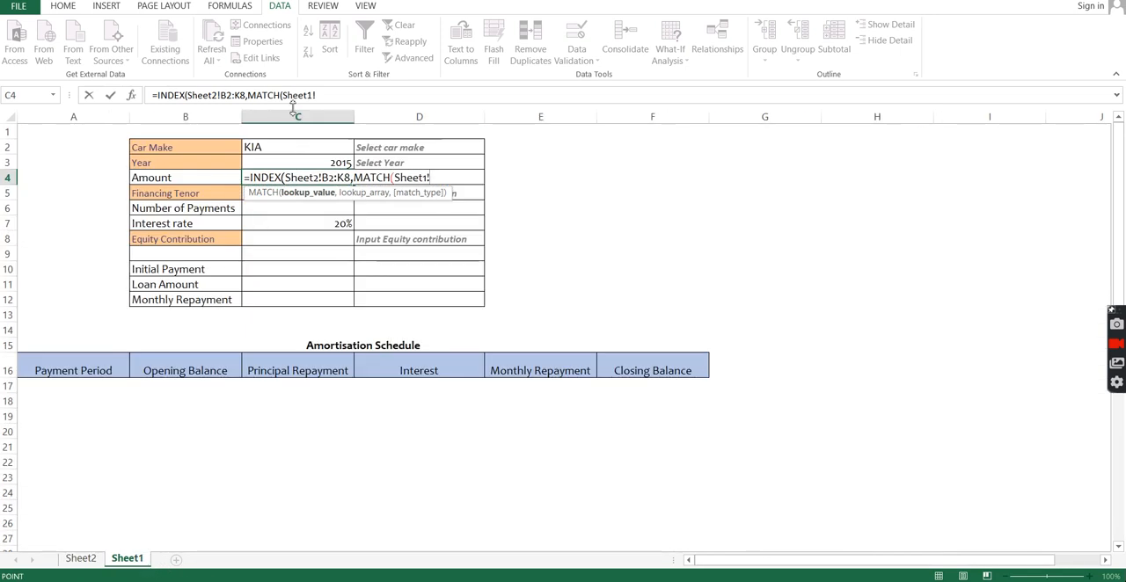
pyautogui.click(294, 146)
pyautogui.write(',')
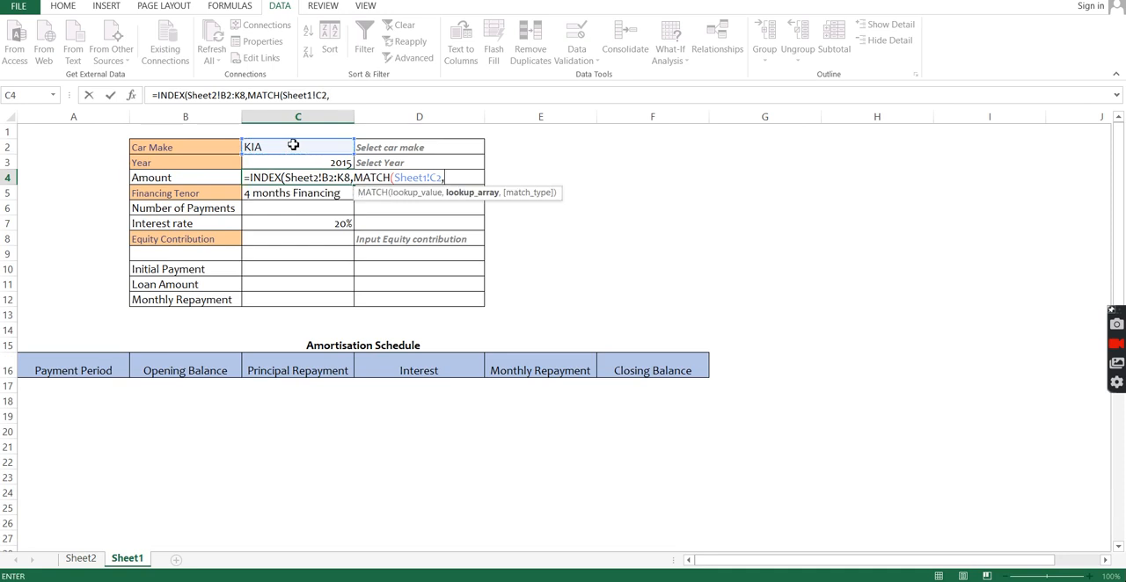
pyautogui.click(81, 559)
pyautogui.moveTo(54, 148); pyautogui.dragTo(55, 228)
pyautogui.write(',')
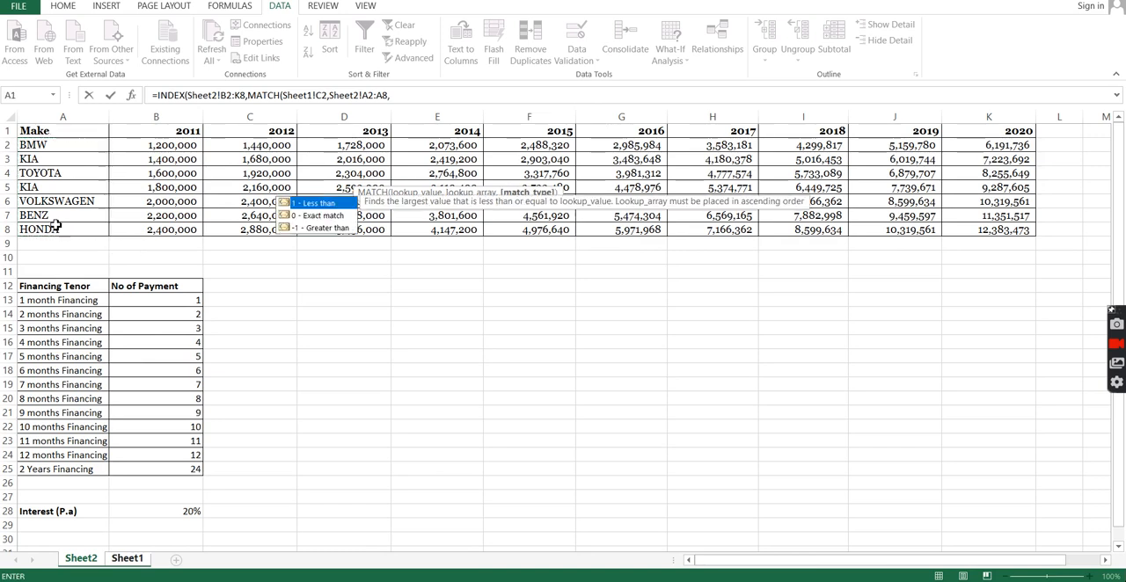
pyautogui.write('0),M')
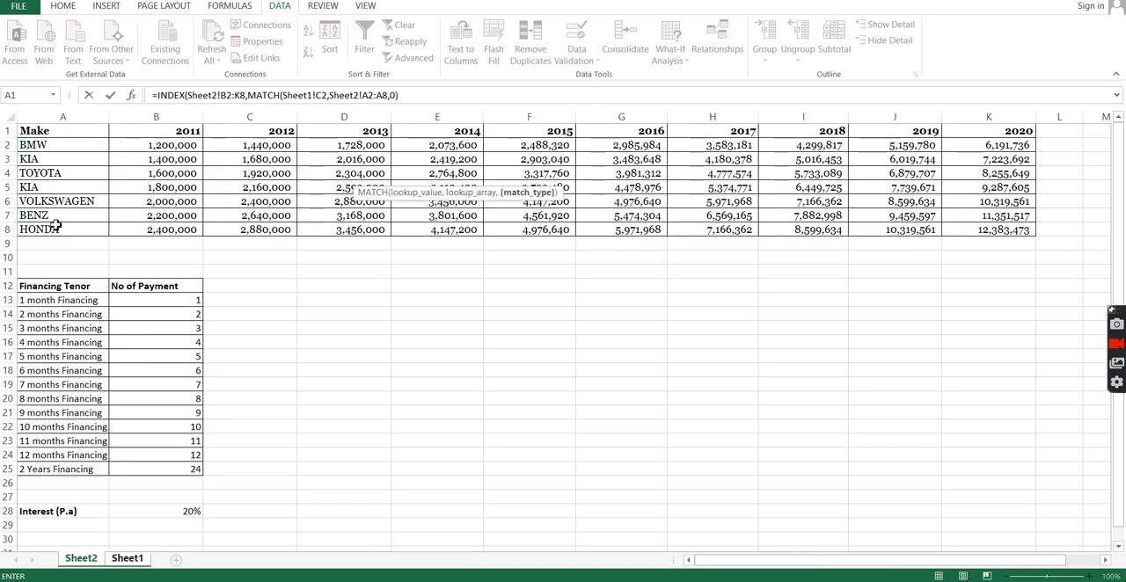
pyautogui.write('ATCH(')
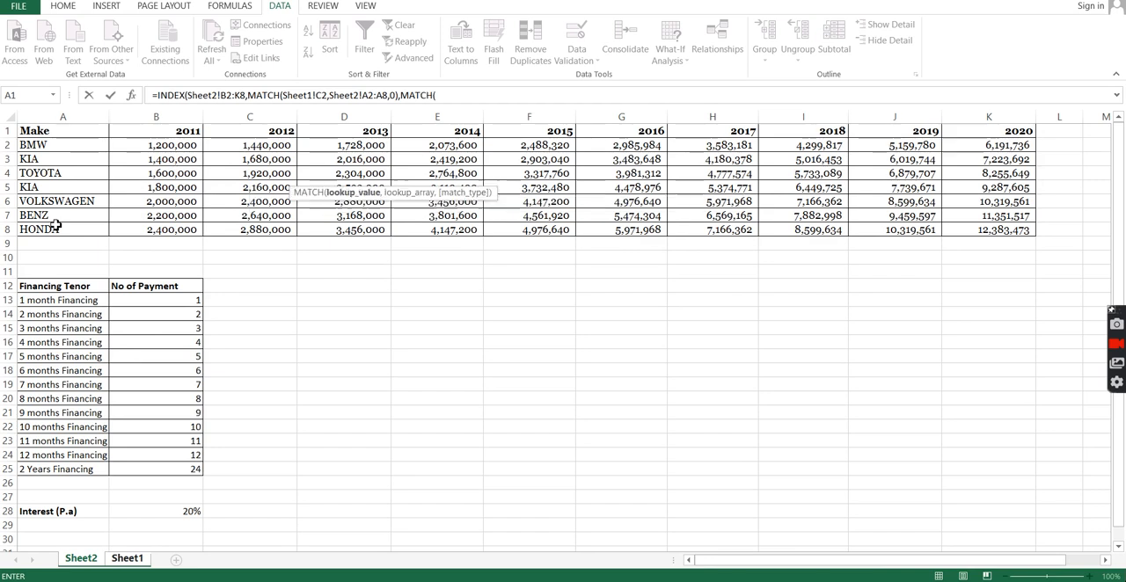
# Step: Complete the INDEX formula with the column argument MATCH(Sheet1!C3,Sheet2!B1:K1,0) for the year
pyautogui.click(126, 560)
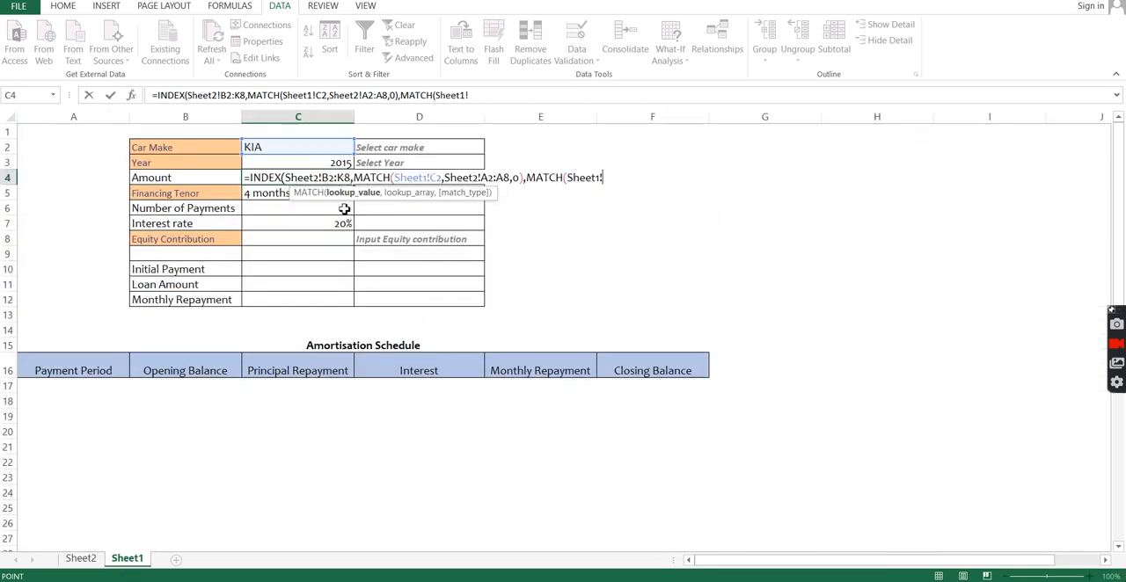
pyautogui.click(328, 163)
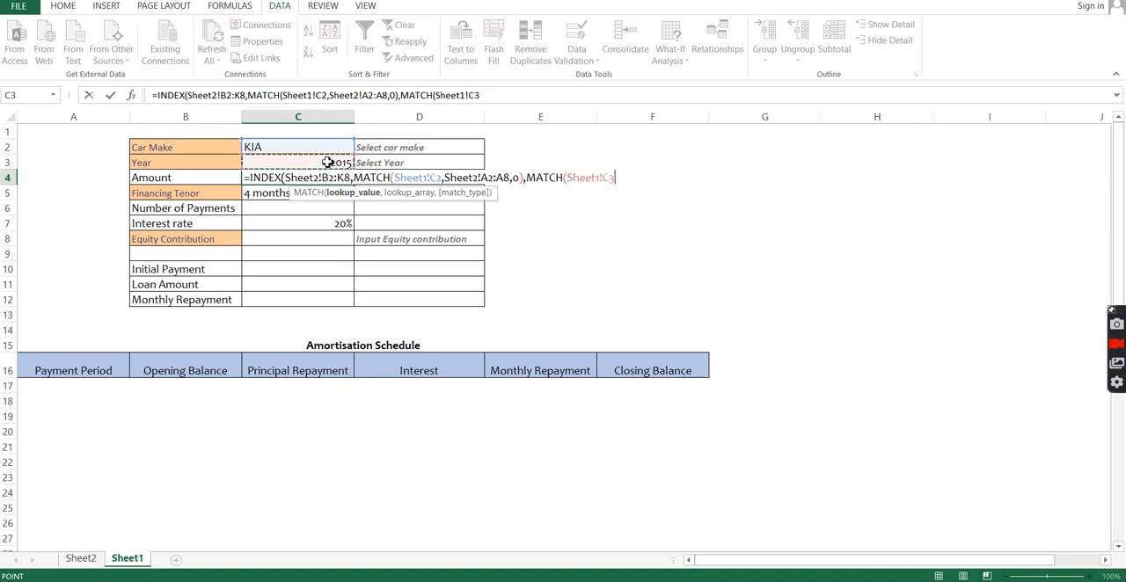
pyautogui.write(',')
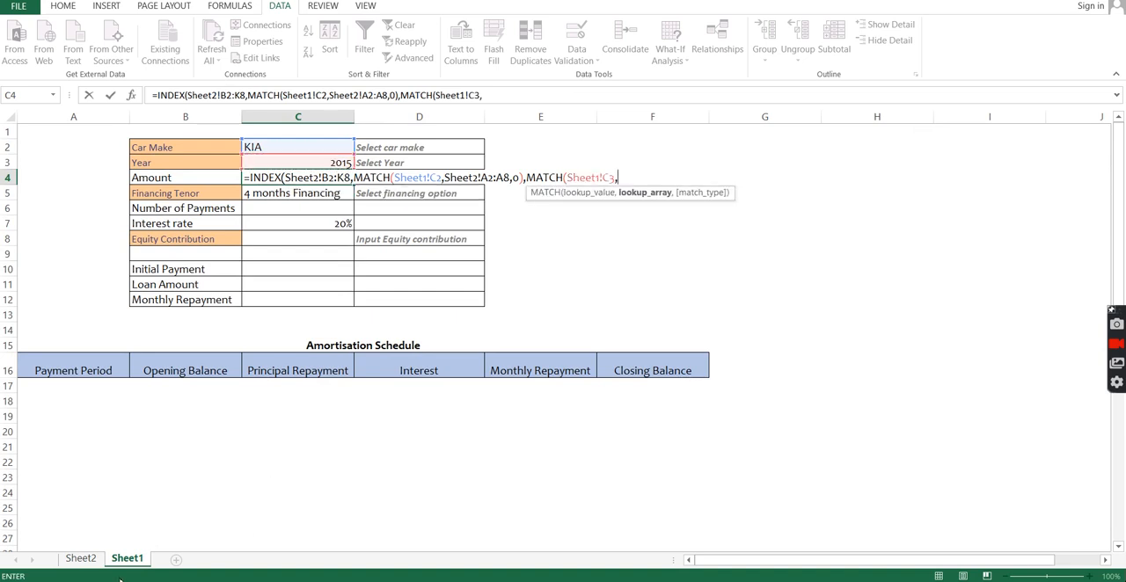
pyautogui.click(81, 559)
pyautogui.moveTo(205, 132); pyautogui.dragTo(974, 130)
pyautogui.write(',')
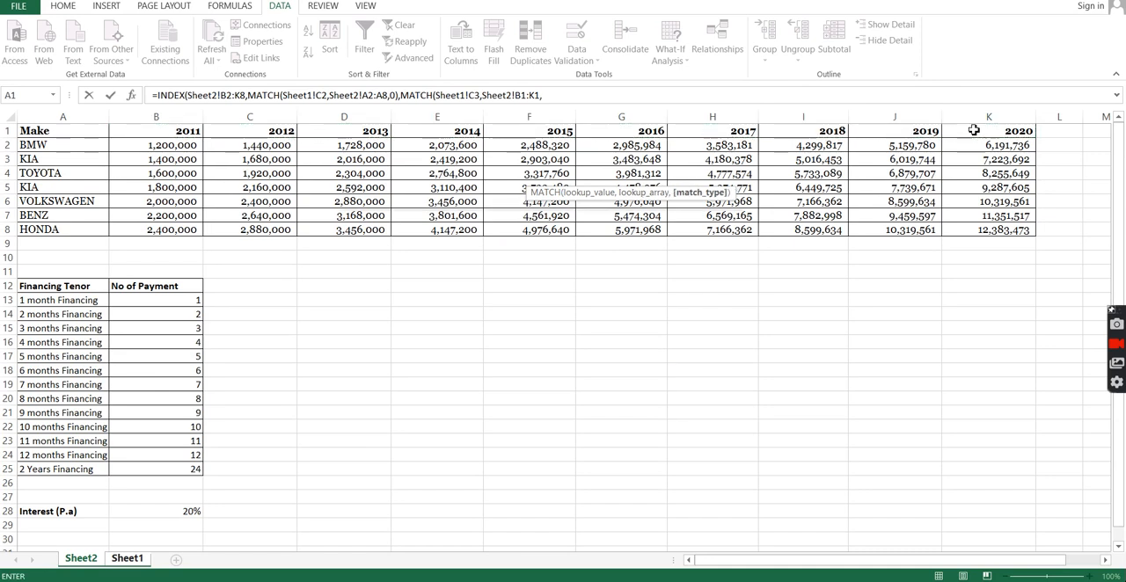
pyautogui.write('0))')
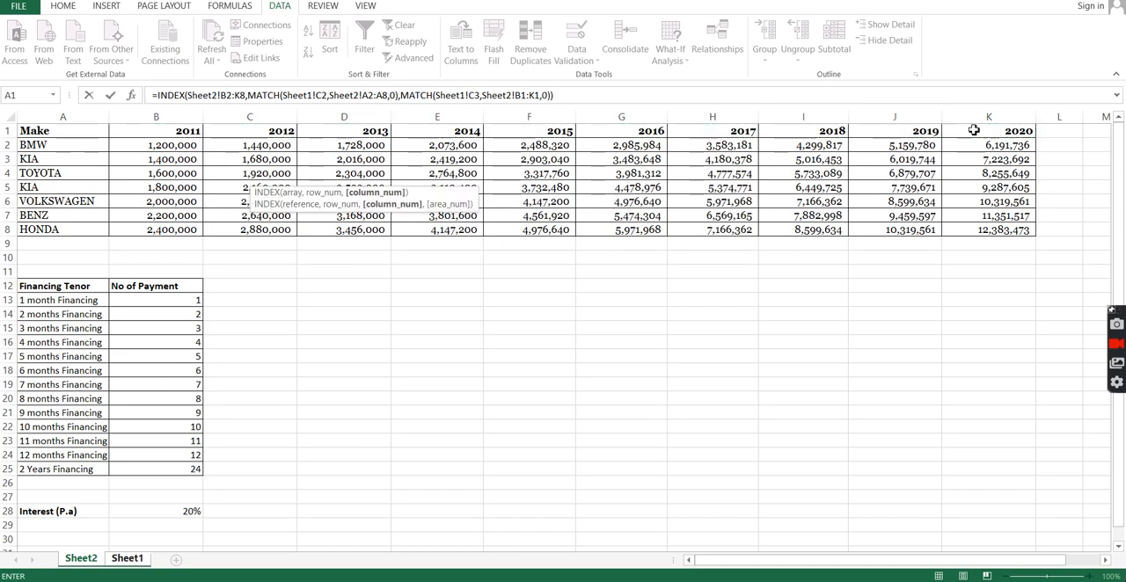
pyautogui.press('Return')
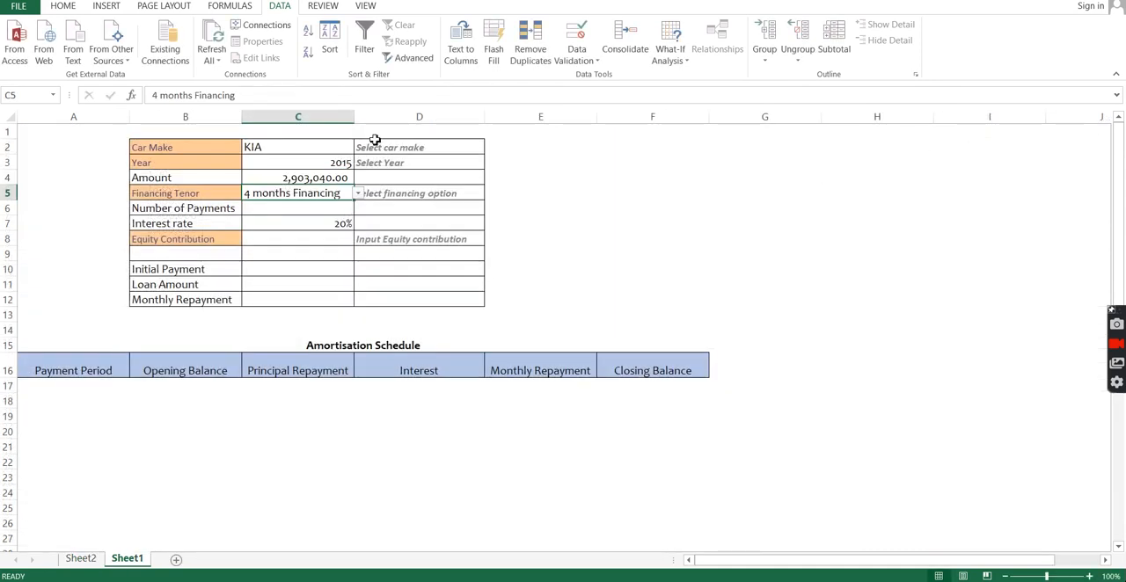
# Step: Check the Car Make choices, keep KIA, and set the Year in C3 to 2013
pyautogui.click(346, 146)
pyautogui.click(357, 147)
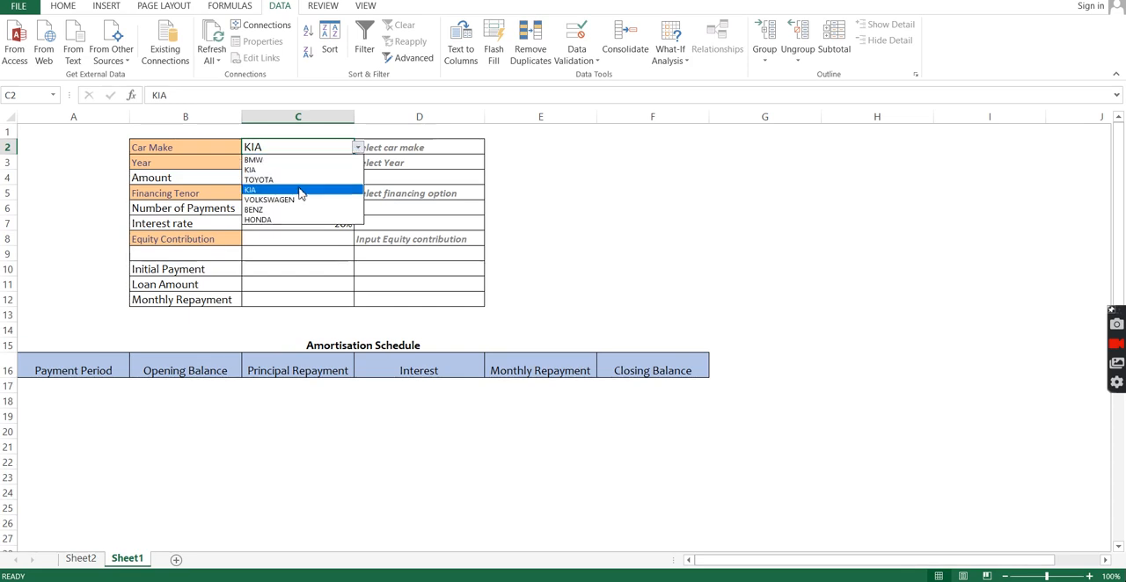
pyautogui.press('Escape')
pyautogui.click(343, 162)
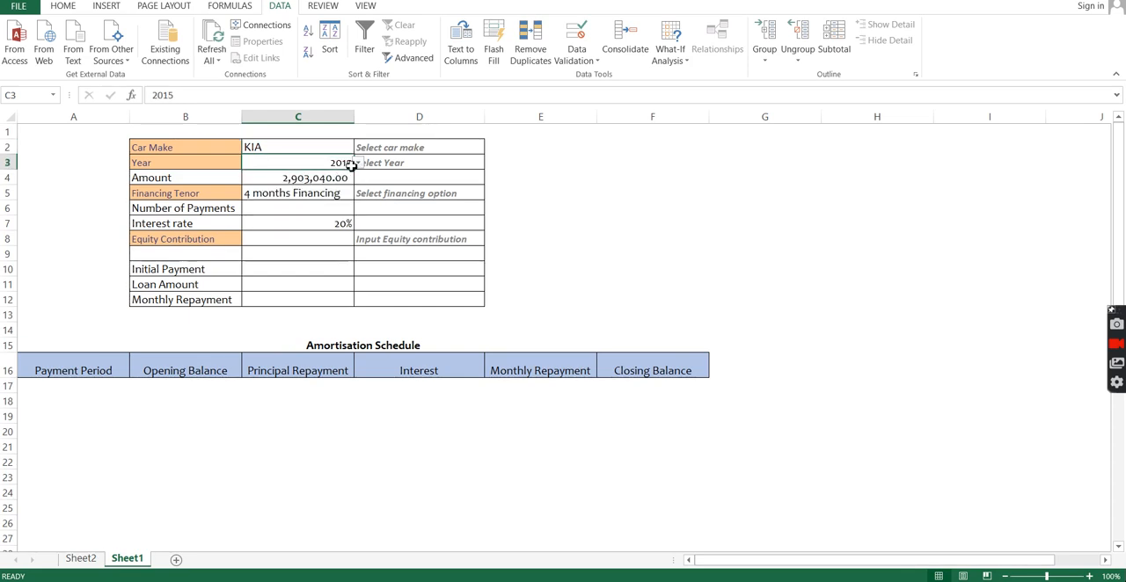
pyautogui.click(357, 163)
pyautogui.click(314, 176)
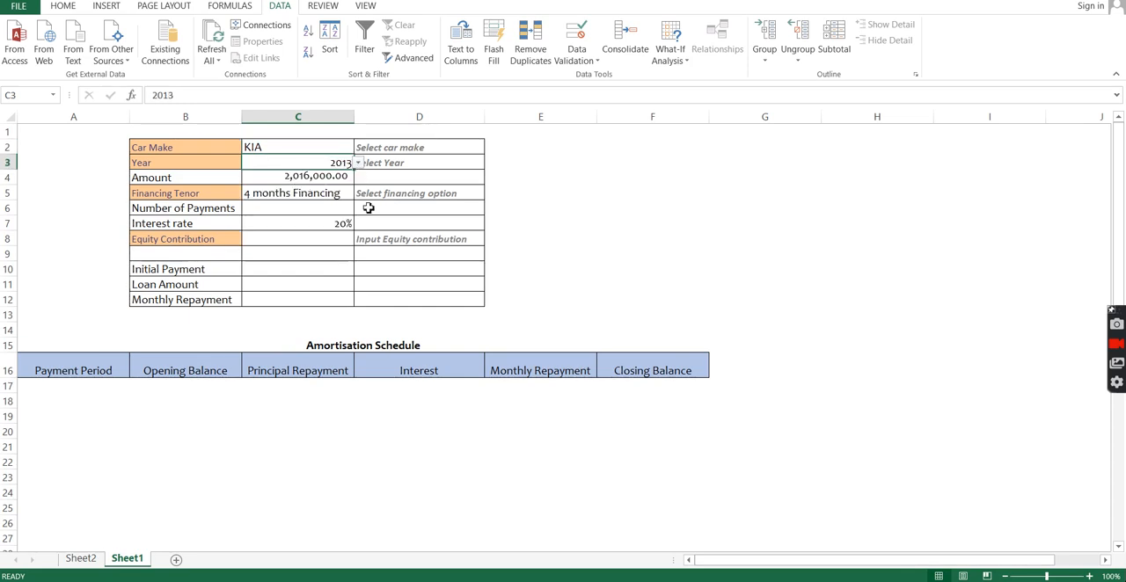
# Step: Enter =VLOOKUP(C5,Sheet2!A13:B25,2,0) in the Number of Payments cell C6 to look up the financing tenor
pyautogui.click(306, 208)
pyautogui.write('=vl')
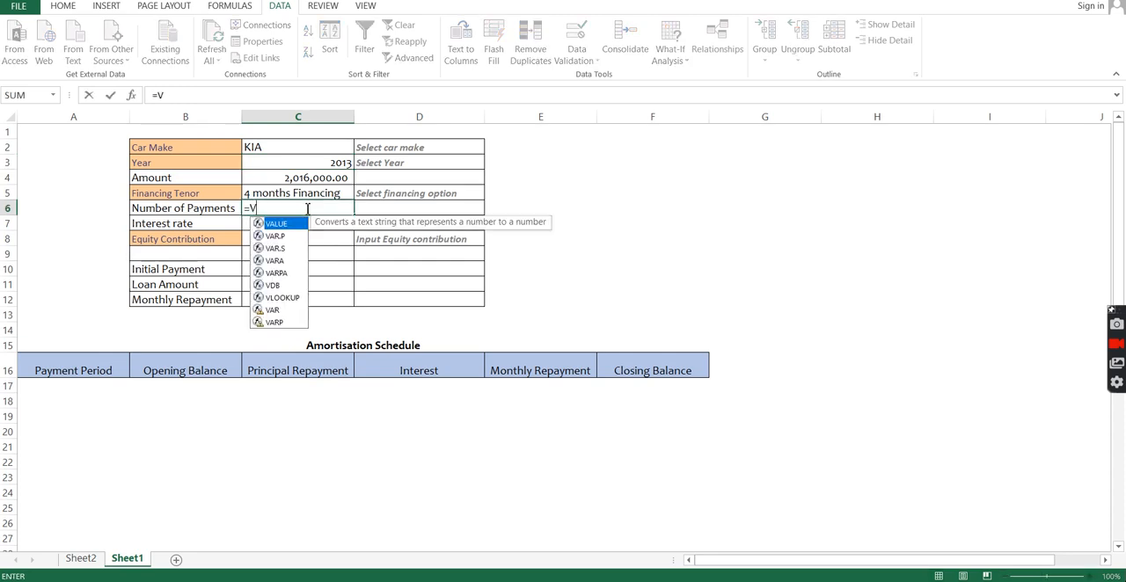
pyautogui.press('Tab')
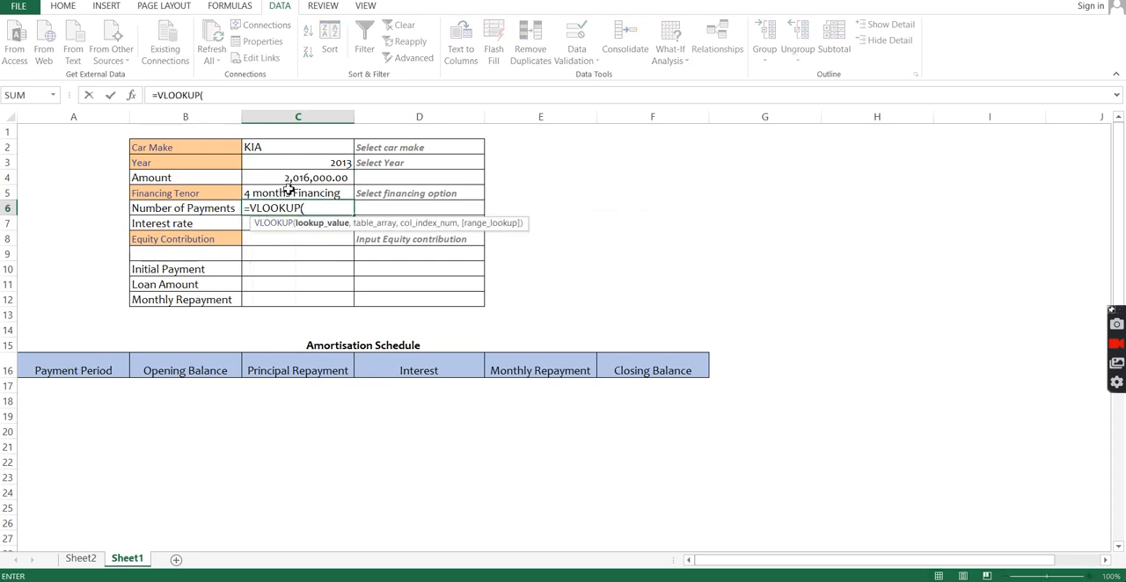
pyautogui.click(289, 193)
pyautogui.write(',')
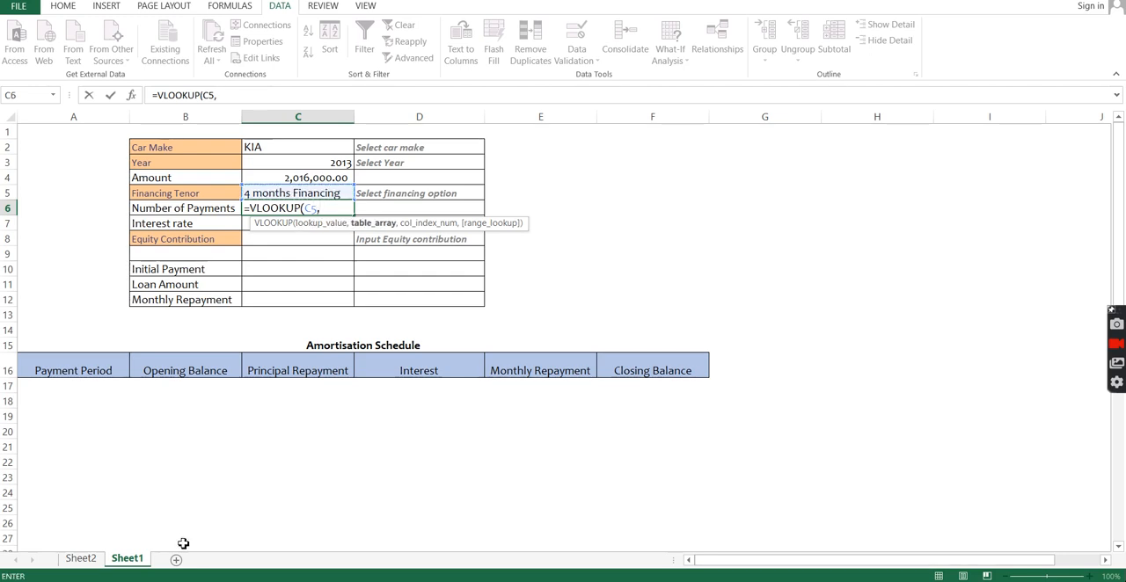
pyautogui.click(88, 561)
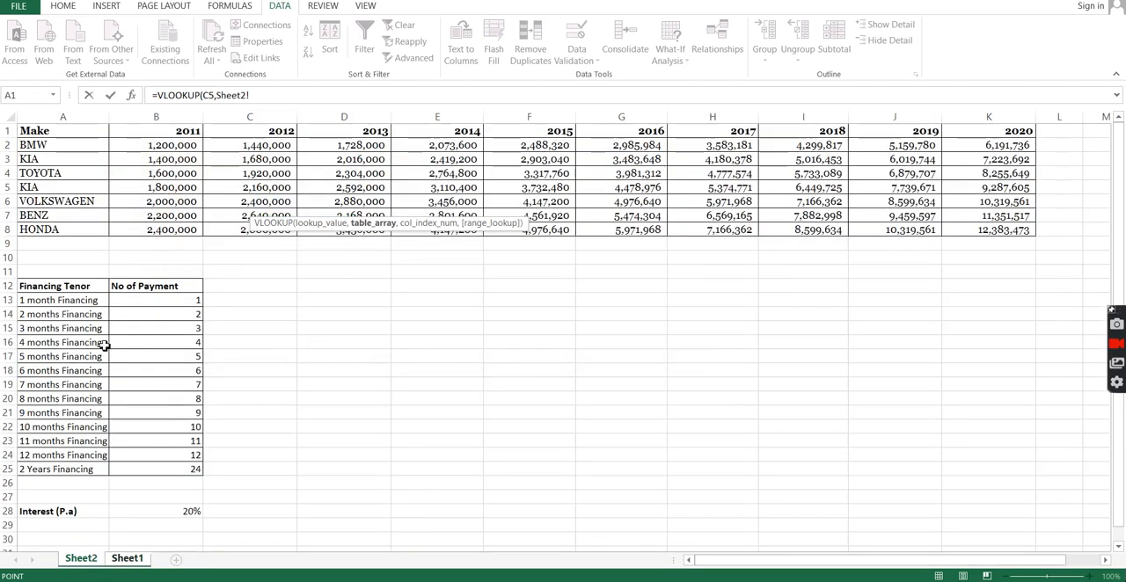
pyautogui.moveTo(66, 305); pyautogui.dragTo(161, 469)
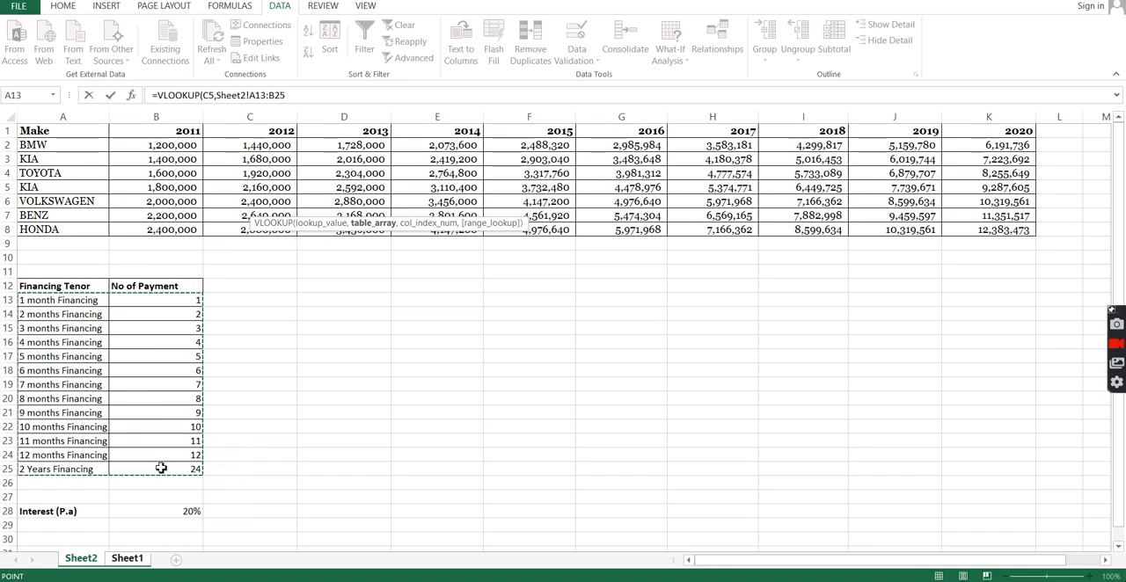
pyautogui.write(',2,0)')
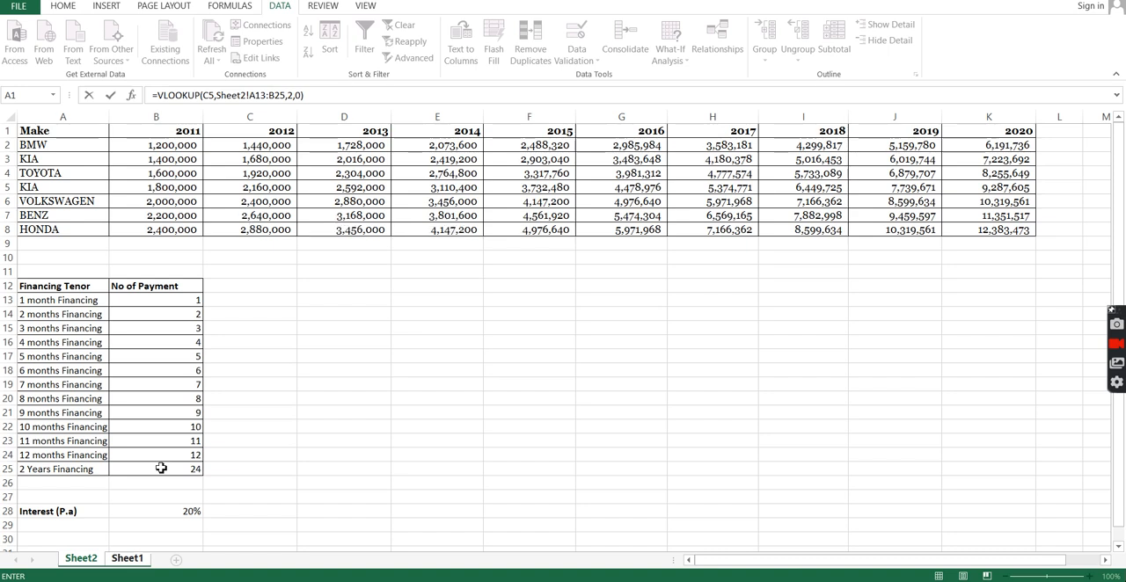
pyautogui.press('Return')
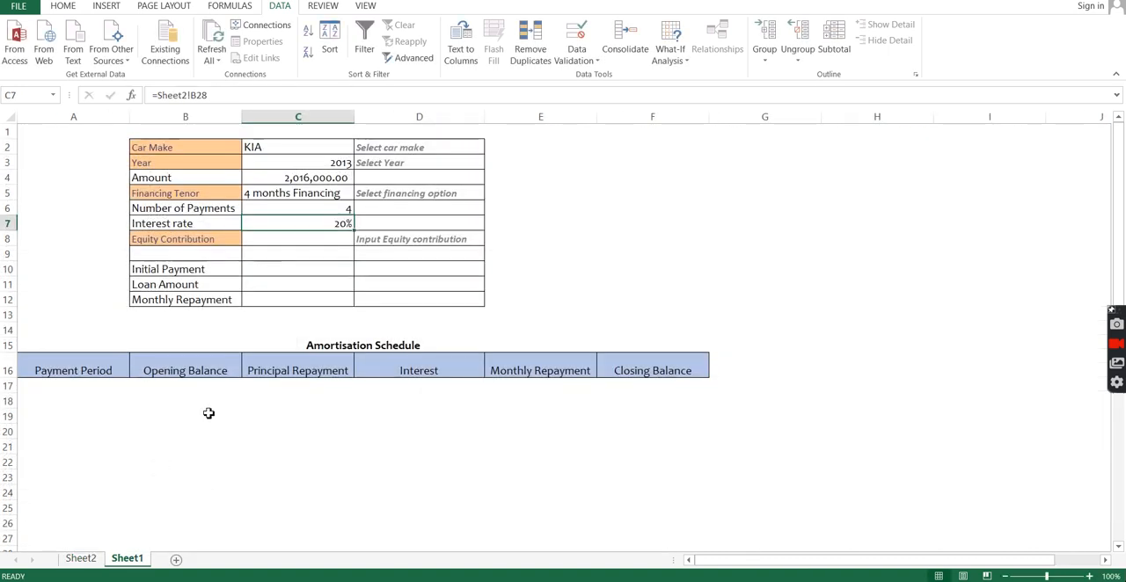
# Step: Add data validation to the Equity Contribution cell C8, allowing only decimals between 0.2 and 0.5
pyautogui.click(299, 238)
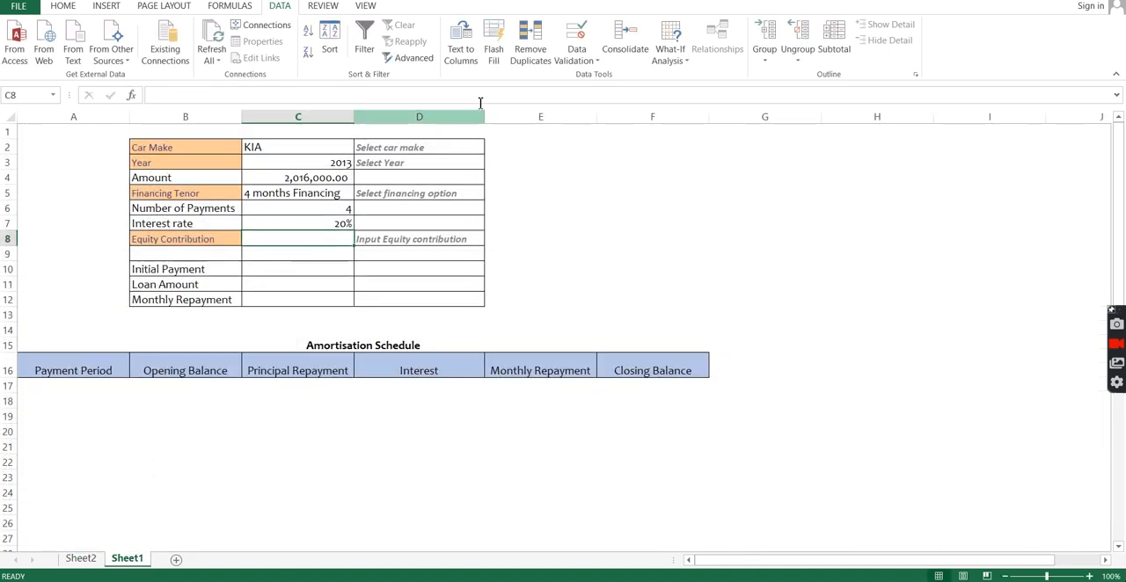
pyautogui.click(578, 55)
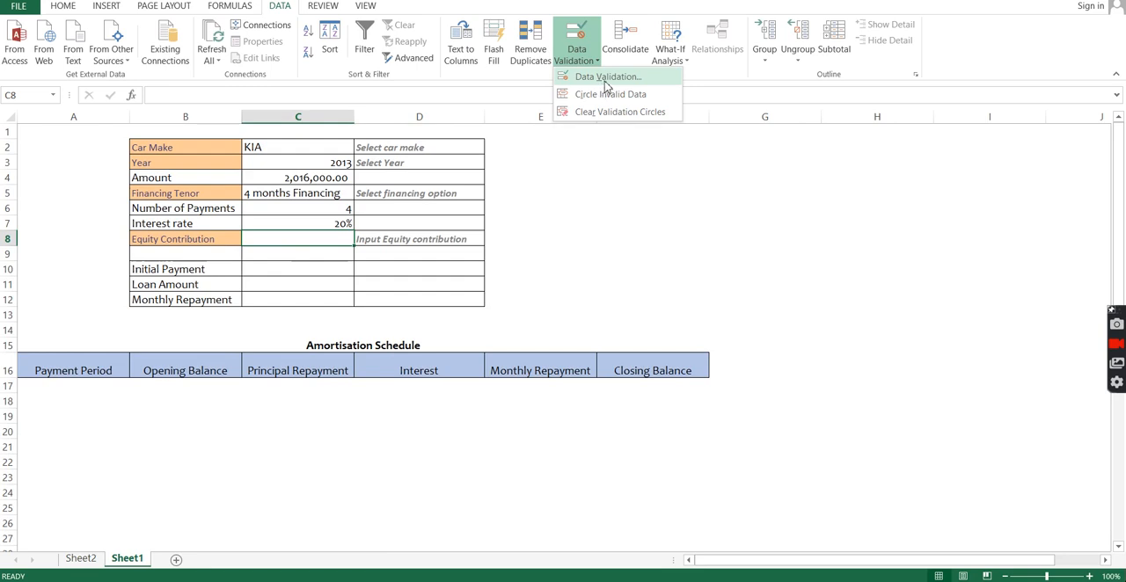
pyautogui.click(605, 82)
pyautogui.click(377, 174)
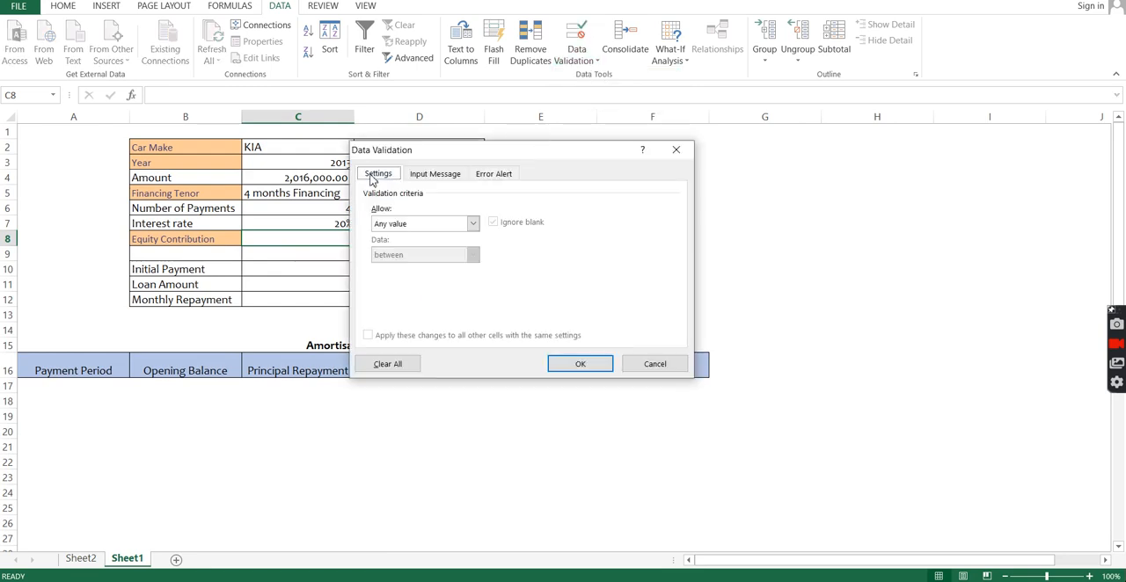
pyautogui.click(471, 225)
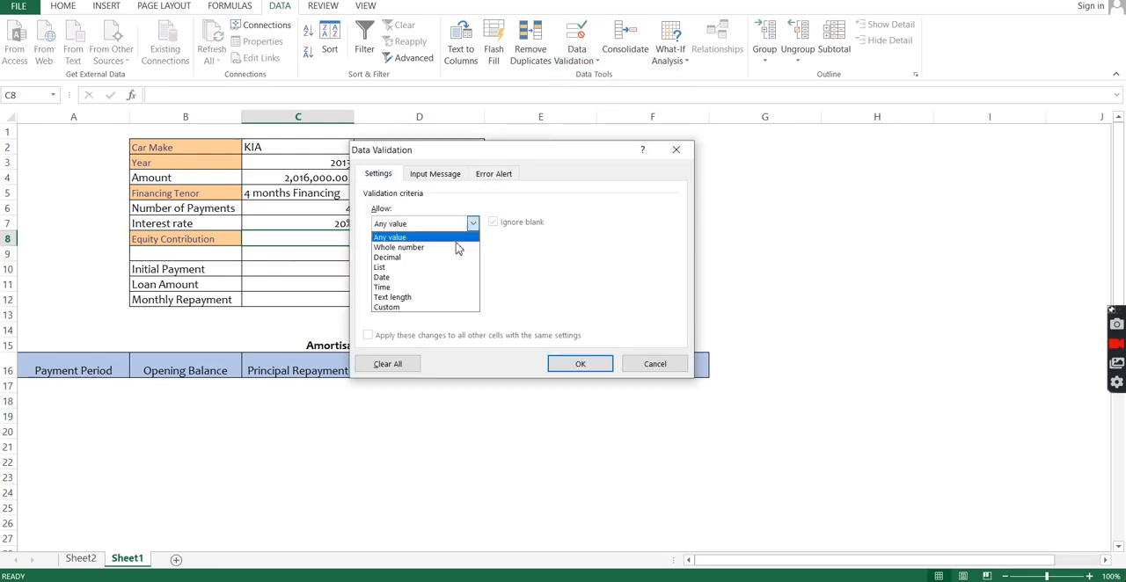
pyautogui.click(449, 256)
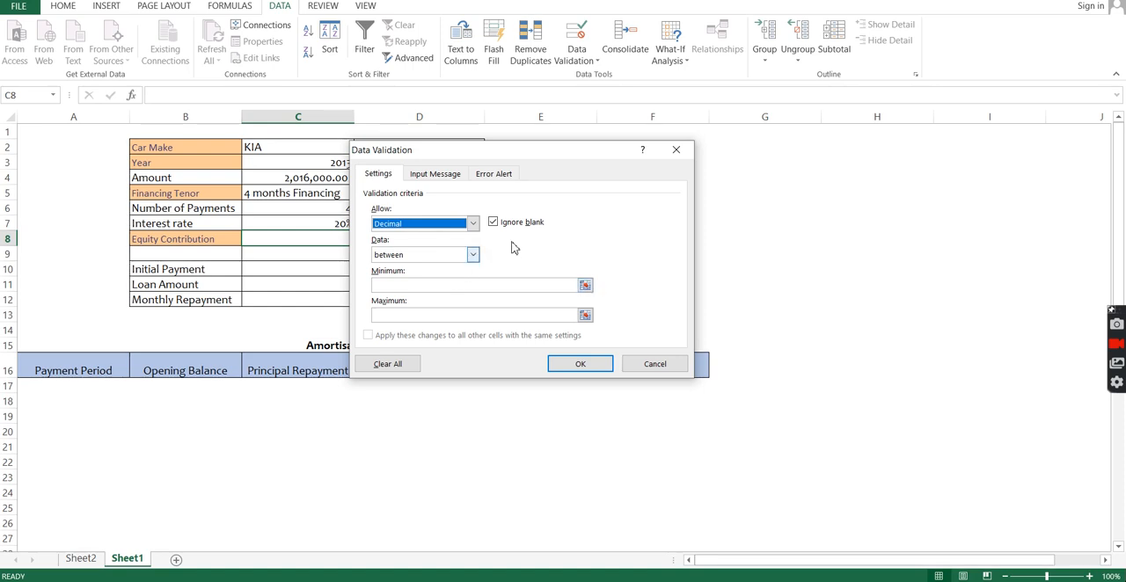
pyautogui.click(474, 256)
pyautogui.click(474, 257)
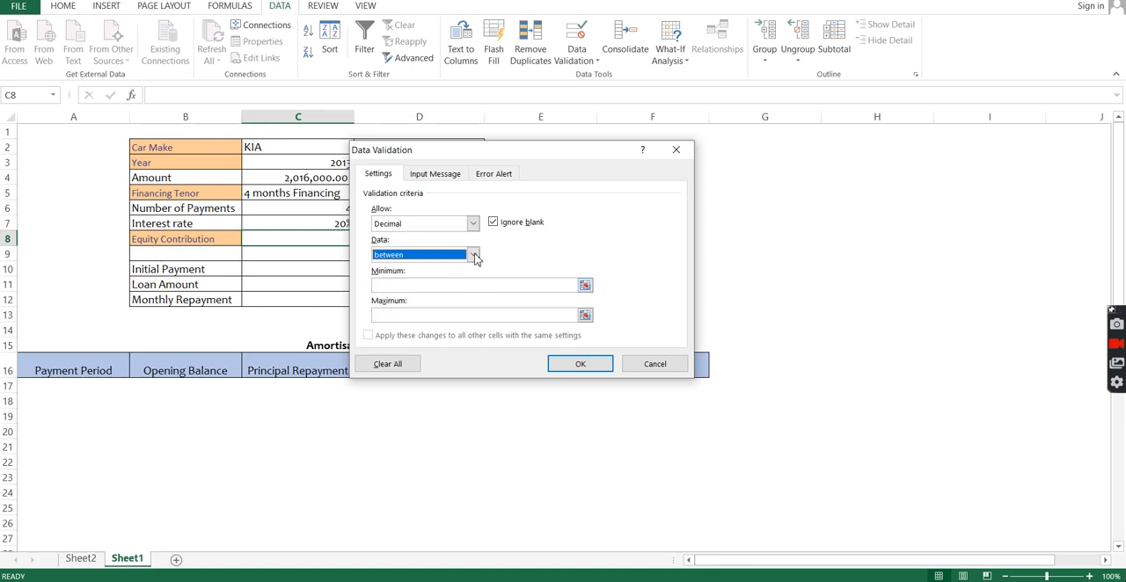
pyautogui.click(409, 287)
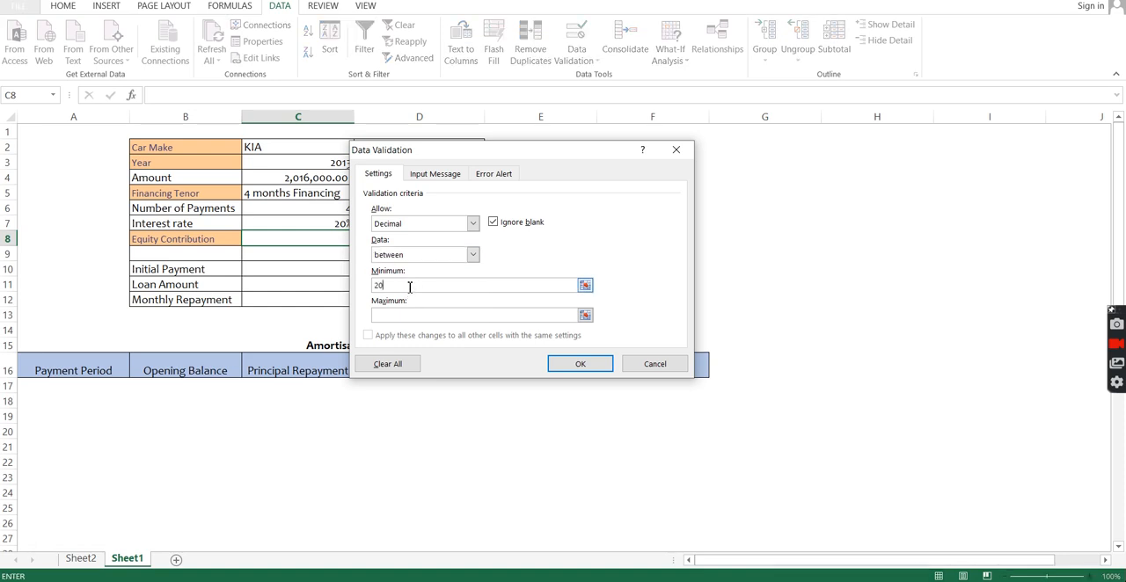
pyautogui.write('.2')
pyautogui.click(573, 364)
# Step: Test the Equity Contribution validation in C8 with 1%, and set the cell to 30%
pyautogui.write('1')
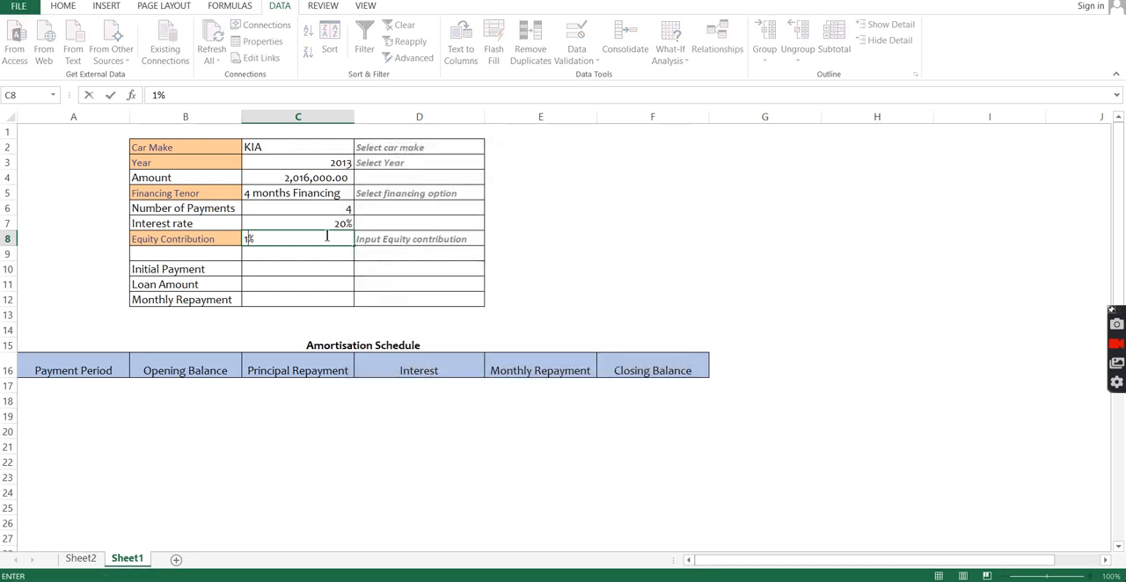
pyautogui.click(380, 291)
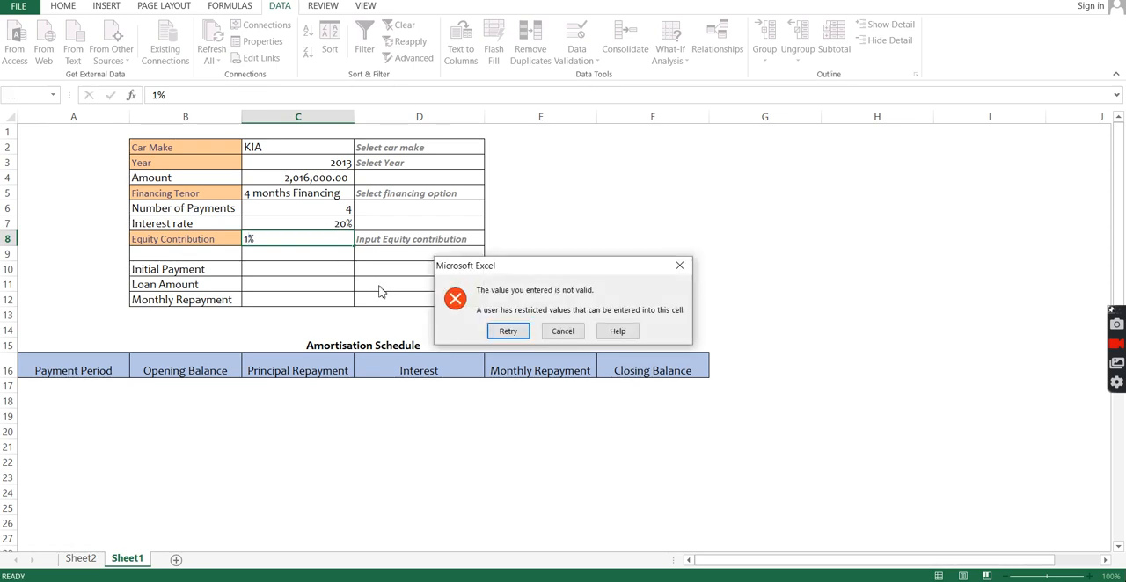
pyautogui.click(508, 331)
pyautogui.write('2')
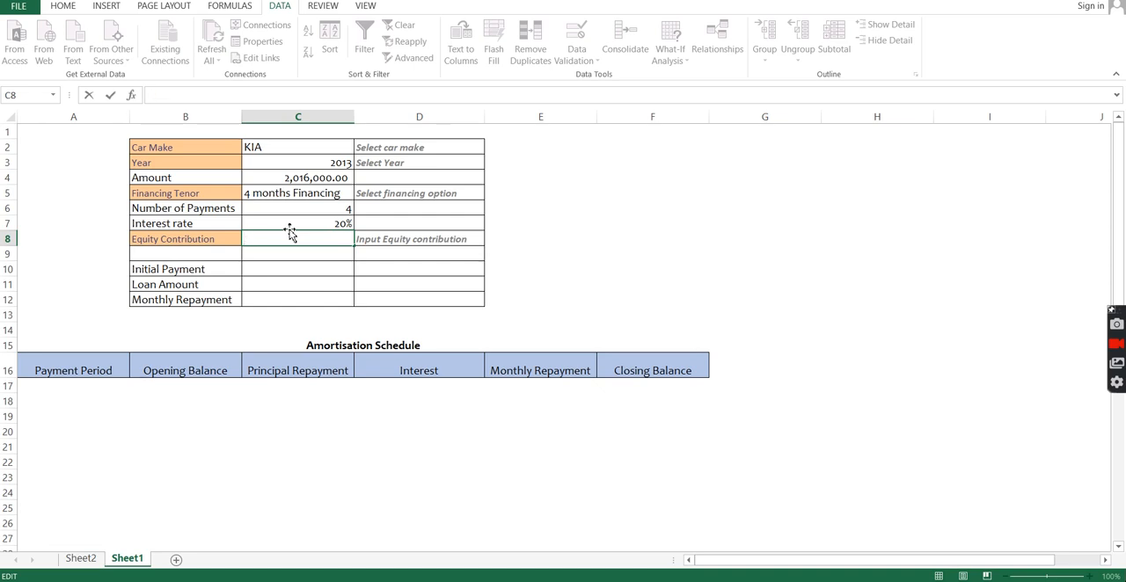
# Step: Calculate the Initial Payment in C10 as the amount times the equity contribution, =C4*C8
pyautogui.click(297, 262)
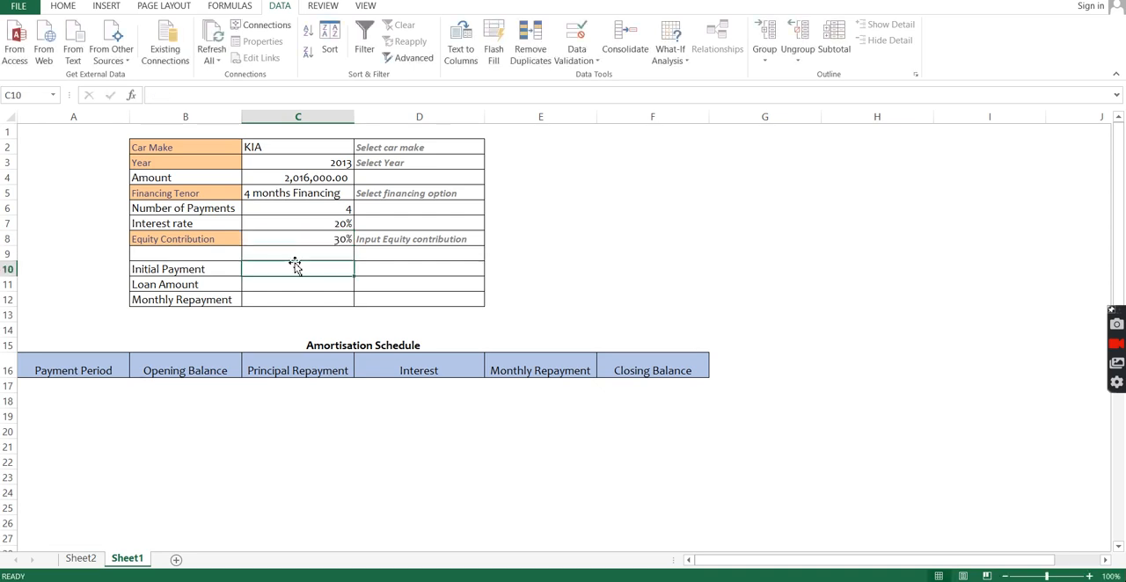
pyautogui.write('=')
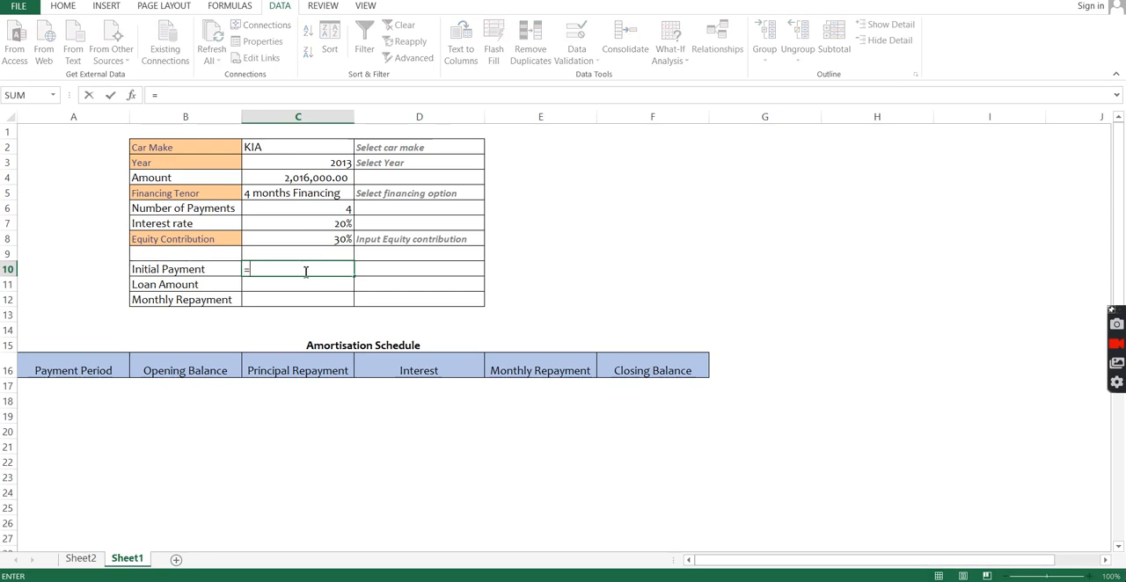
pyautogui.click(303, 179)
pyautogui.write('*')
pyautogui.click(311, 236)
pyautogui.press('Return')
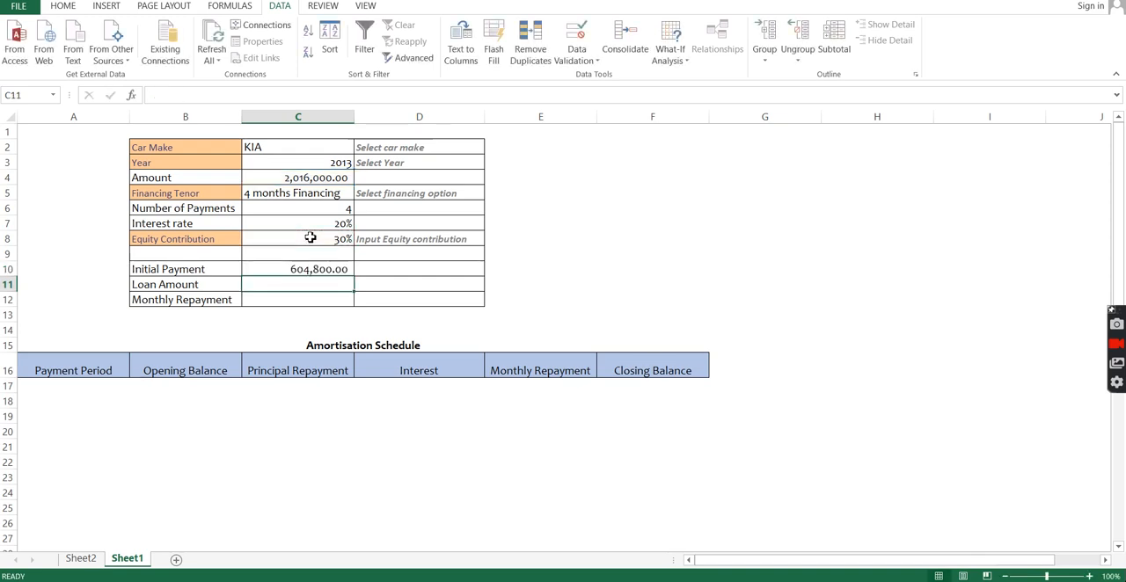
# Step: Calculate the Loan Amount in C11 as the amount less the initial payment, =C4-C10
pyautogui.write('=')
pyautogui.click(281, 176)
pyautogui.write('-')
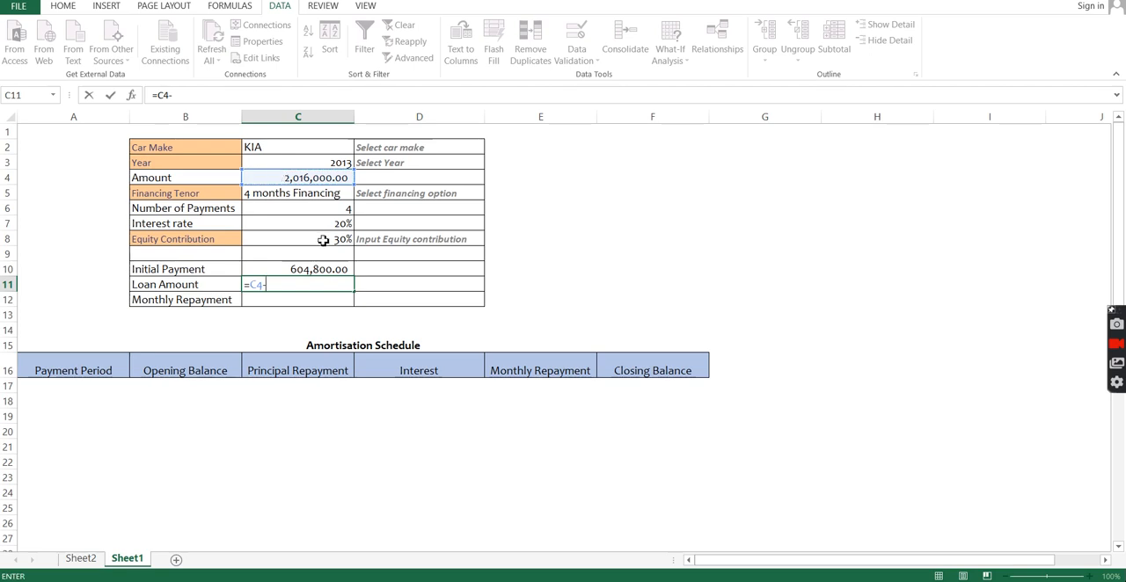
pyautogui.click(317, 270)
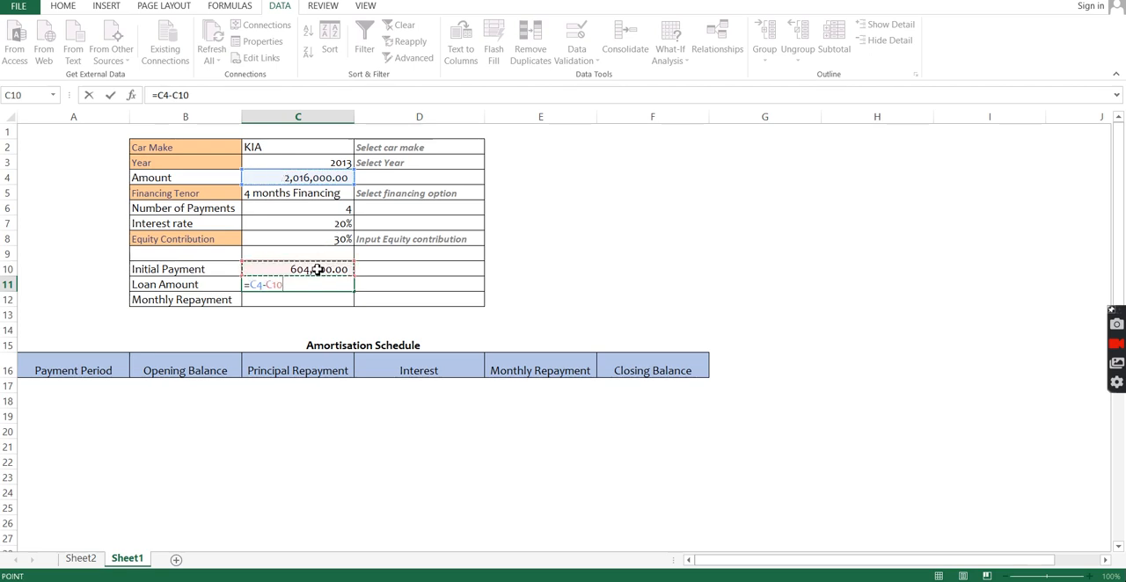
pyautogui.press('Return')
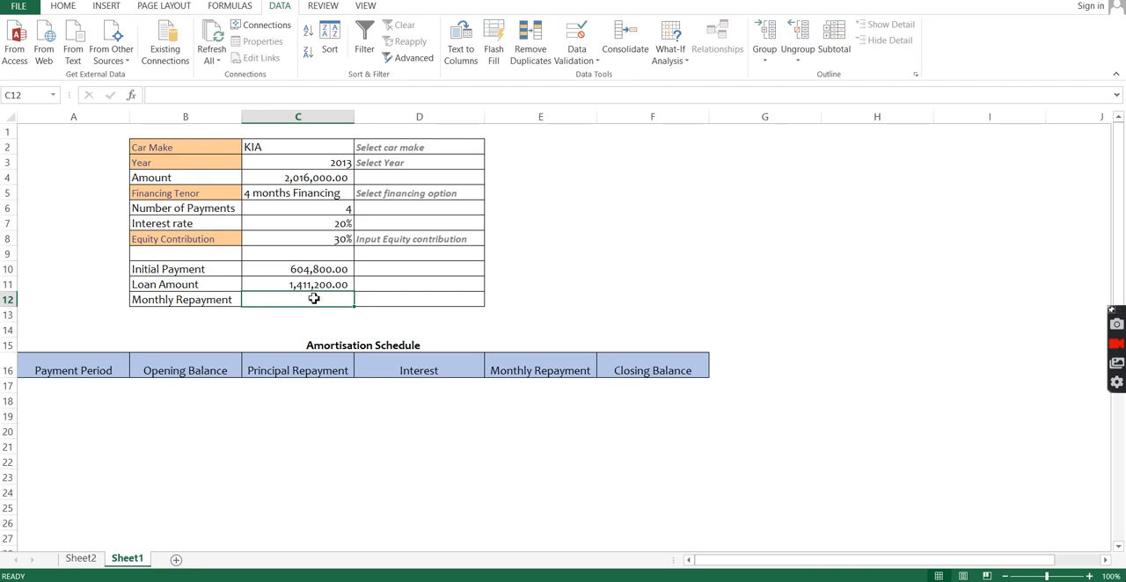
# Step: Start a negated PMT formula in the Monthly Repayment cell C12 with C7/12 as the monthly rate
pyautogui.write('=')
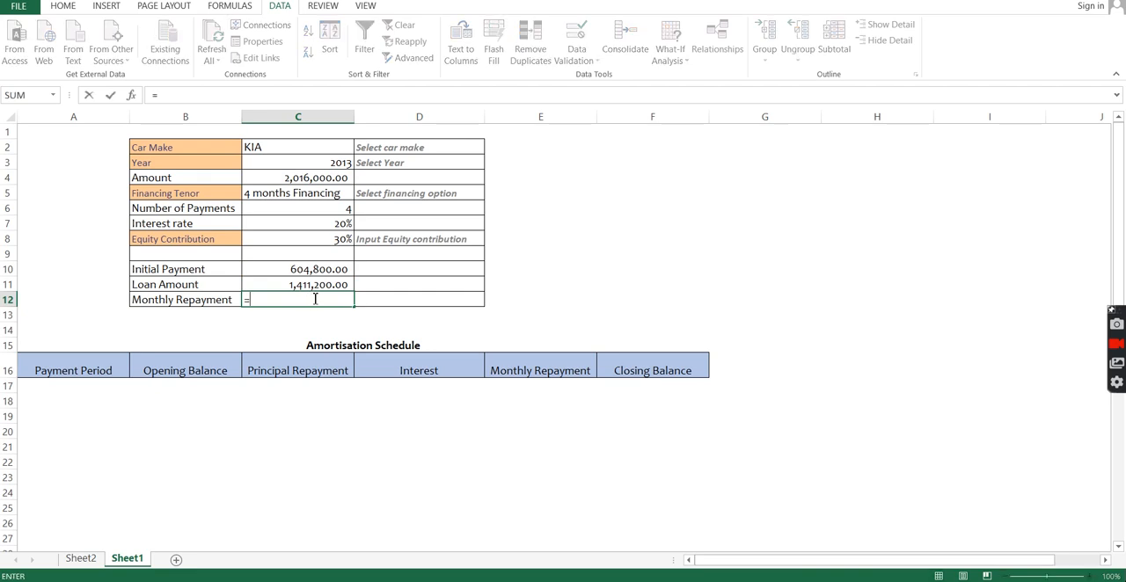
pyautogui.write('-pmt')
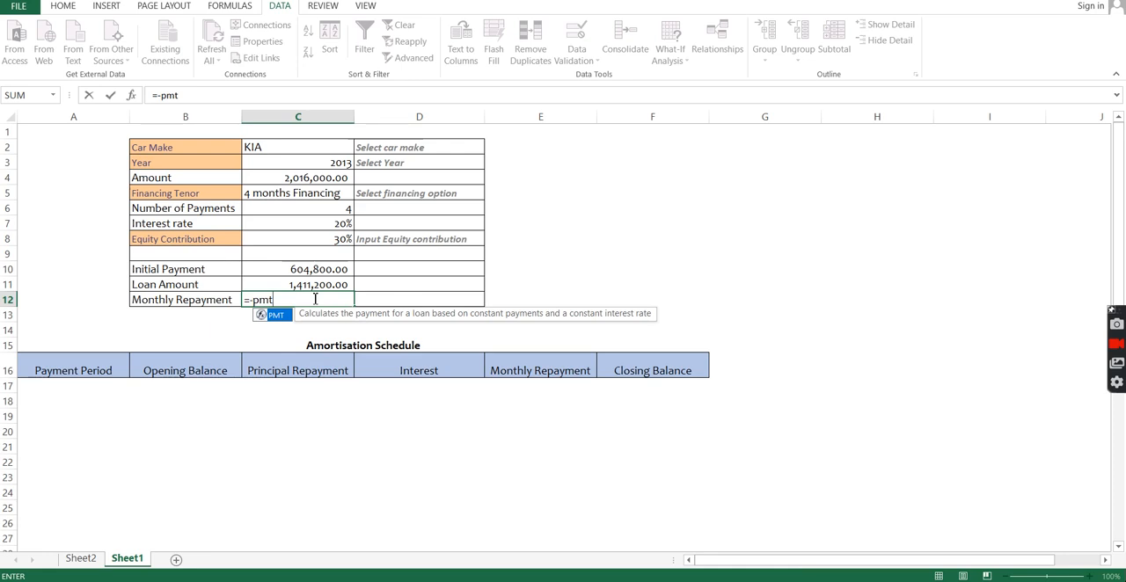
pyautogui.press('Tab')
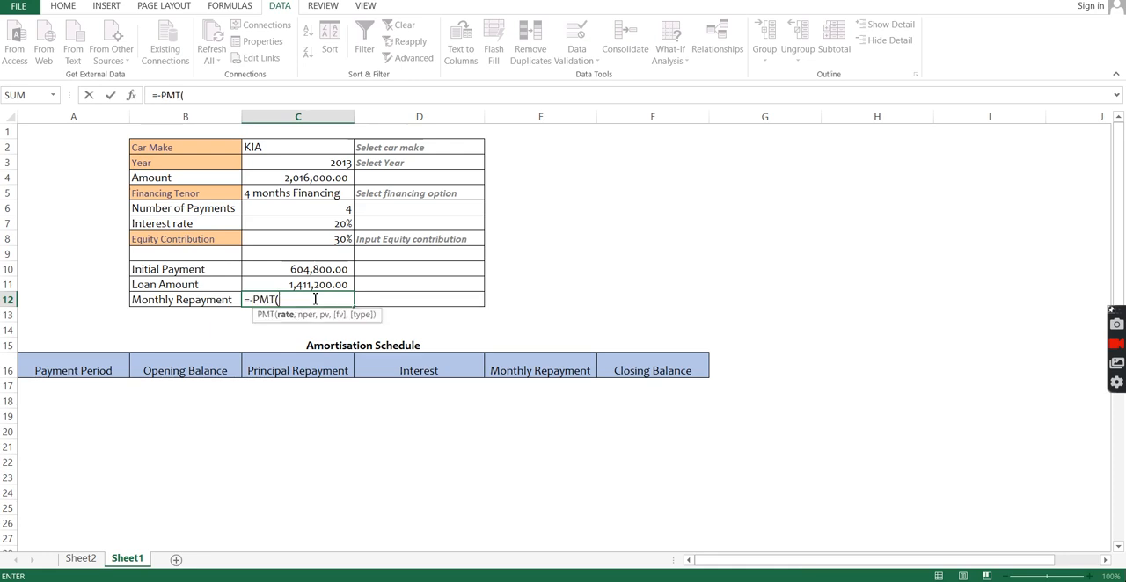
pyautogui.click(315, 226)
pyautogui.write('/12,')
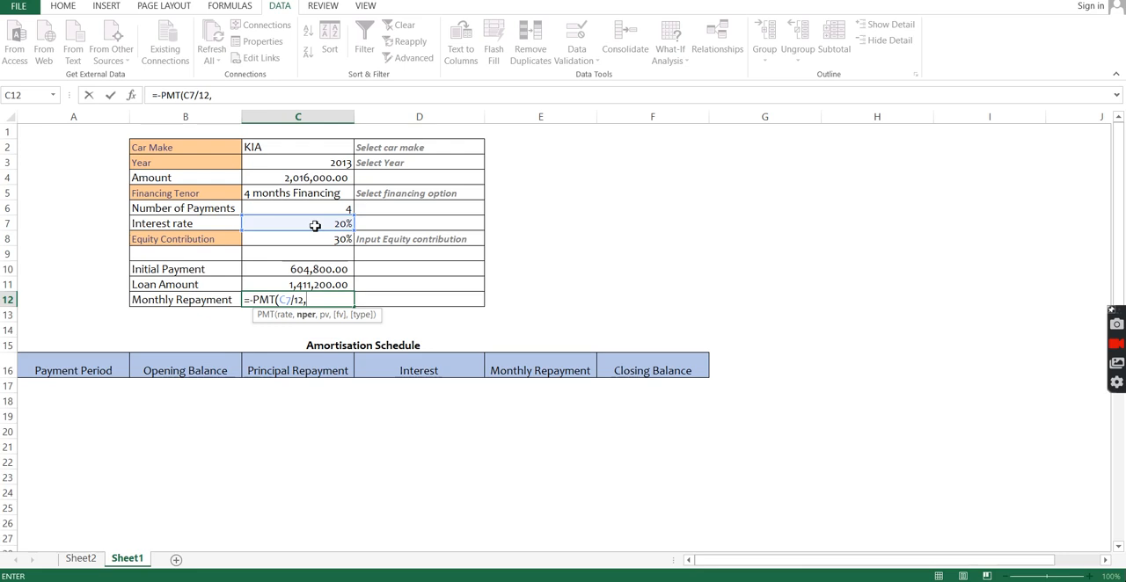
# Step: Complete the PMT formula with C6 as the number of periods, C11 as present value, no future value and type 0
pyautogui.click(302, 209)
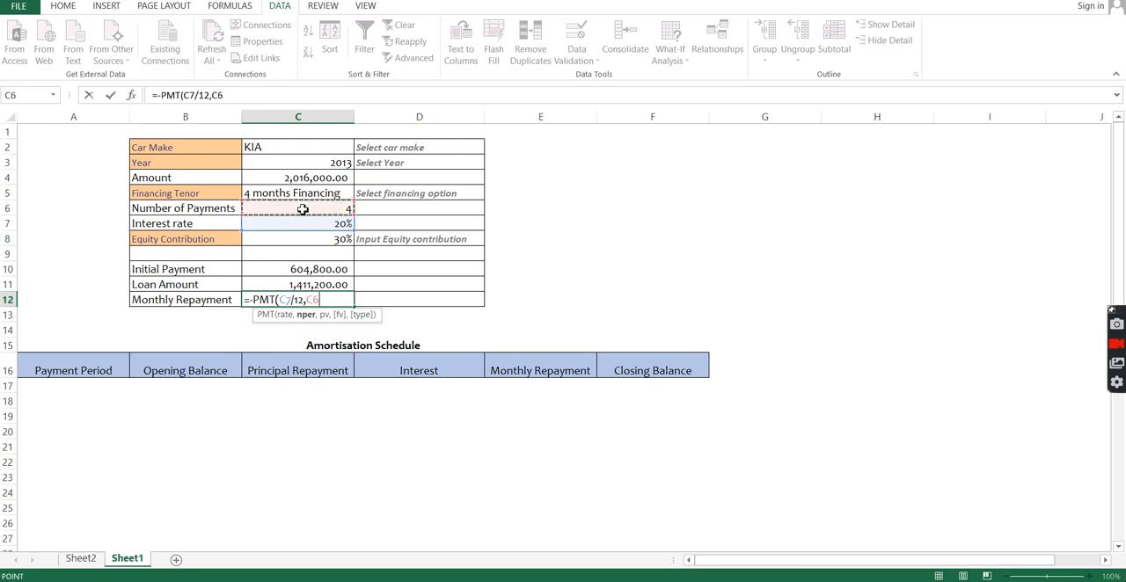
pyautogui.write(',')
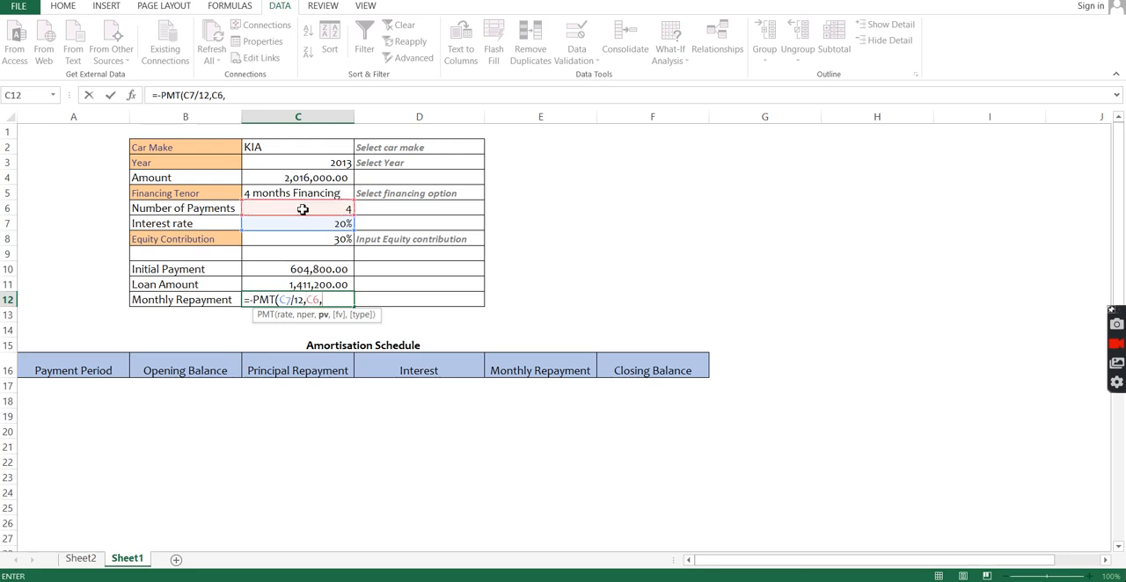
pyautogui.click(317, 285)
pyautogui.write(',,')
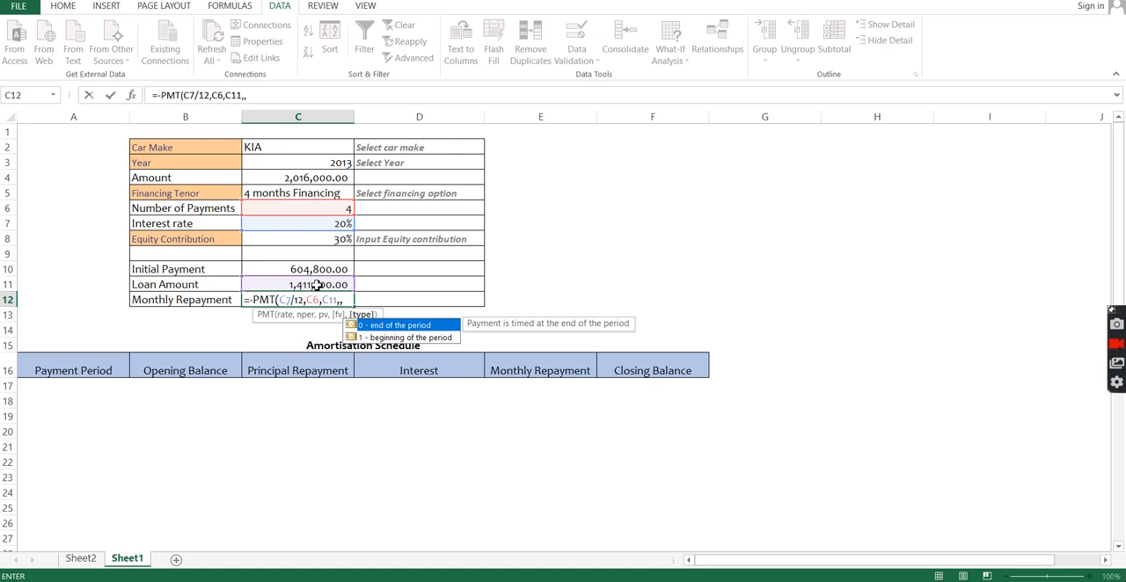
pyautogui.write('0)')
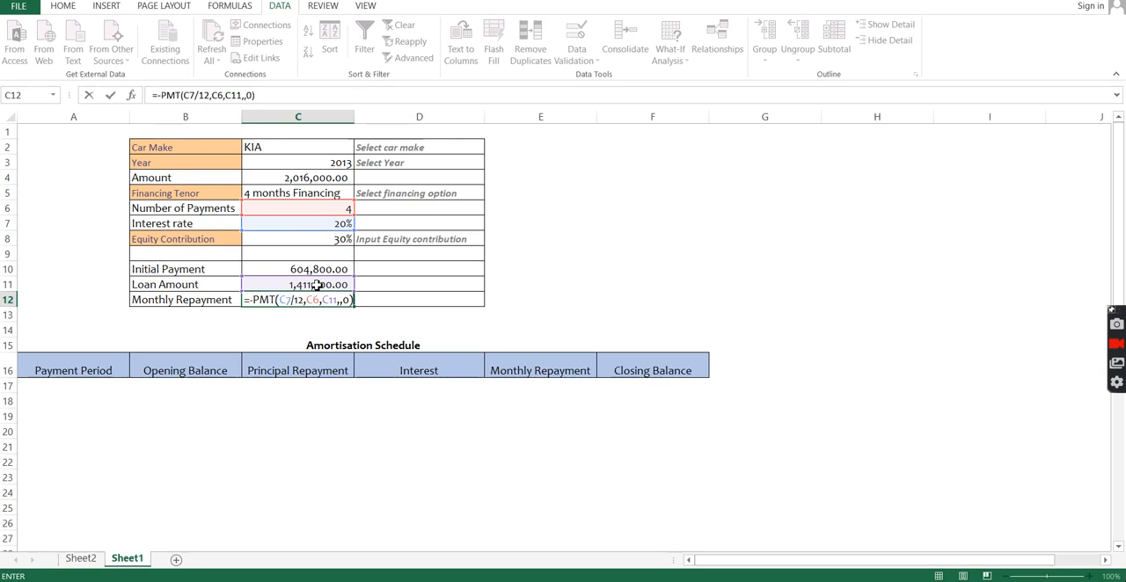
pyautogui.press('Return')
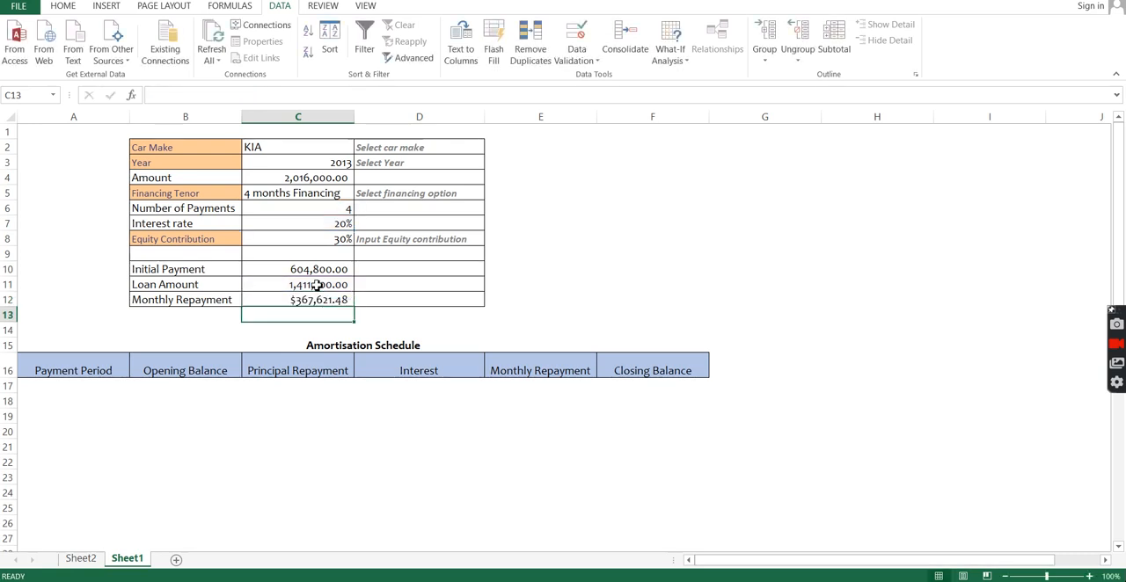
# Step: Apply the comma number style to the Monthly Repayment cell C12
pyautogui.press('Up')
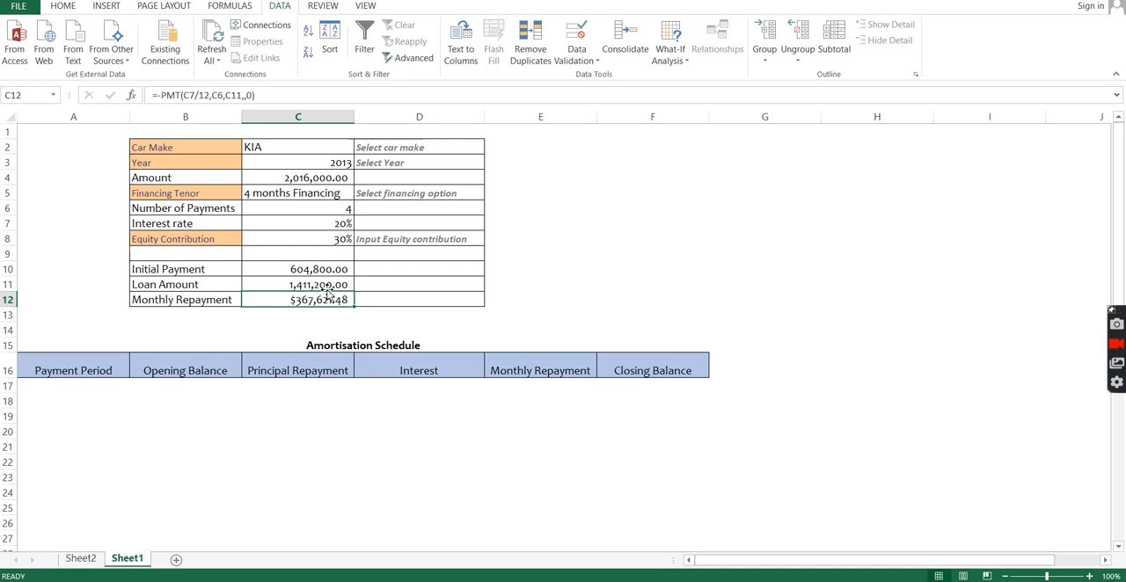
pyautogui.click(74, 8)
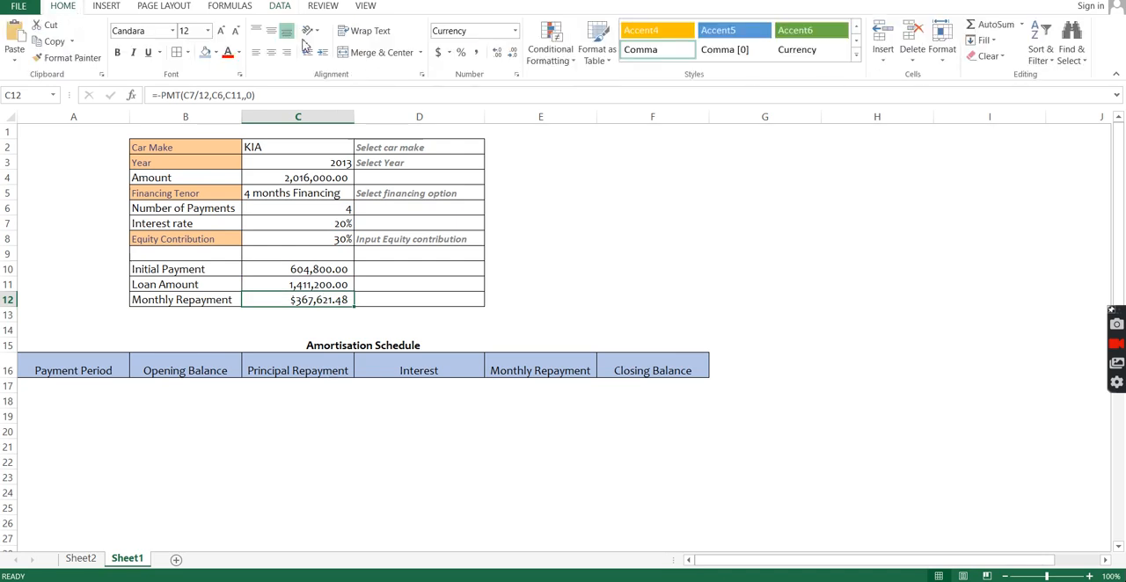
pyautogui.click(476, 54)
# Step: Enter the payment period numbers 1, 2, 3 and 4 in cells A17 to A20 of the amortisation schedule
pyautogui.click(88, 384)
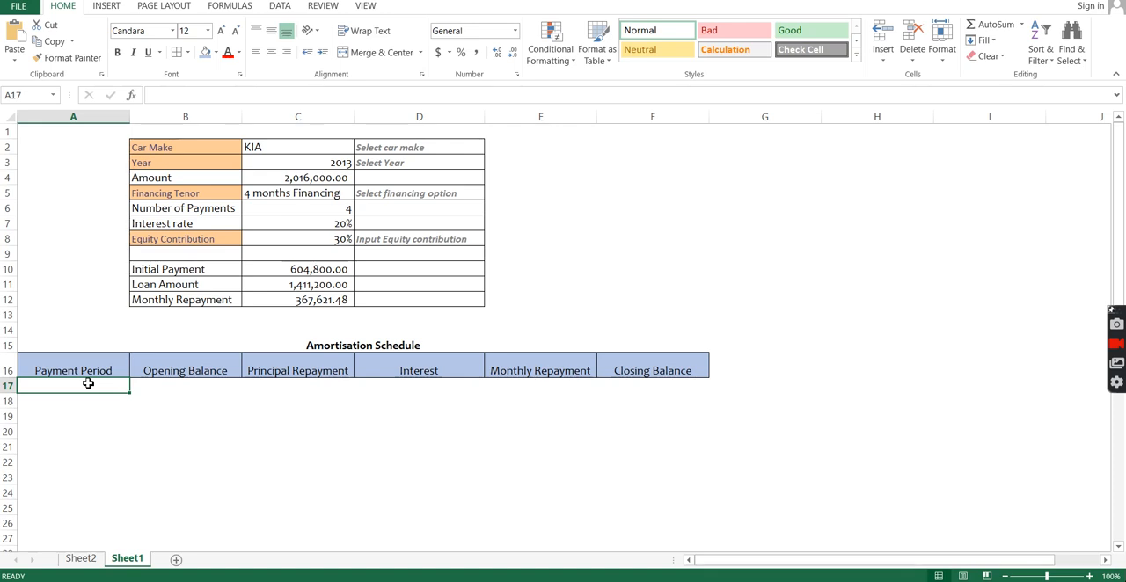
pyautogui.write('1')
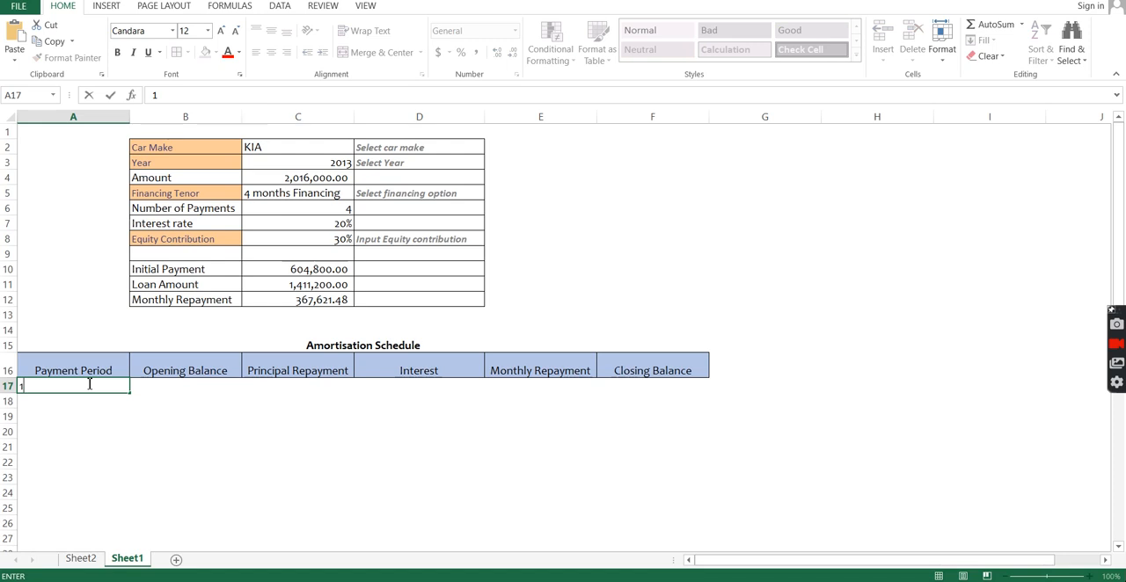
pyautogui.press('Return')
pyautogui.write('2')
pyautogui.press('Return')
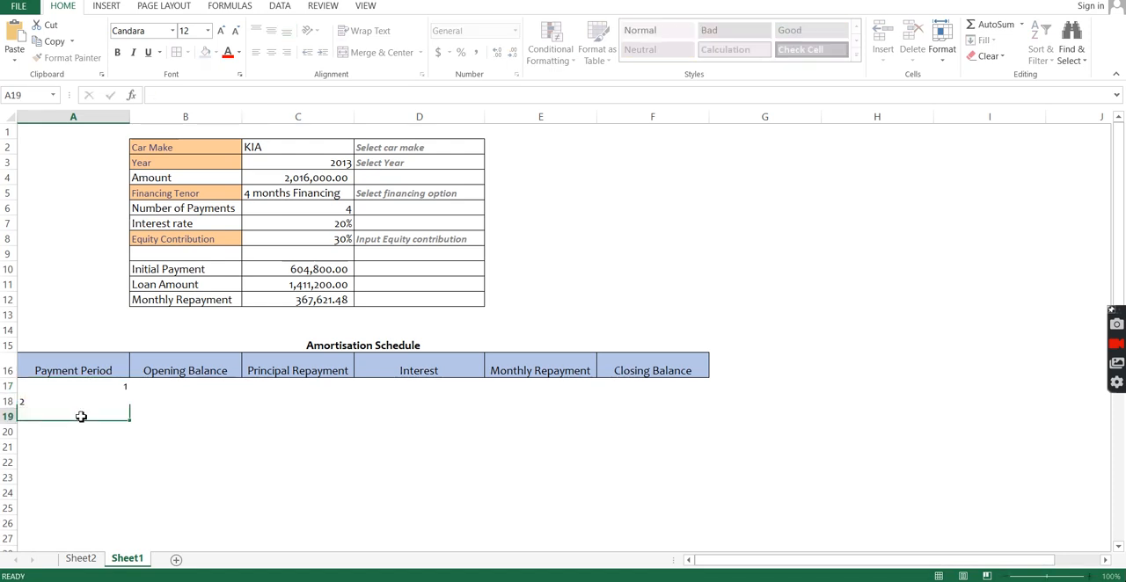
pyautogui.write('3')
pyautogui.press('Return')
pyautogui.write('4')
pyautogui.press('Return')
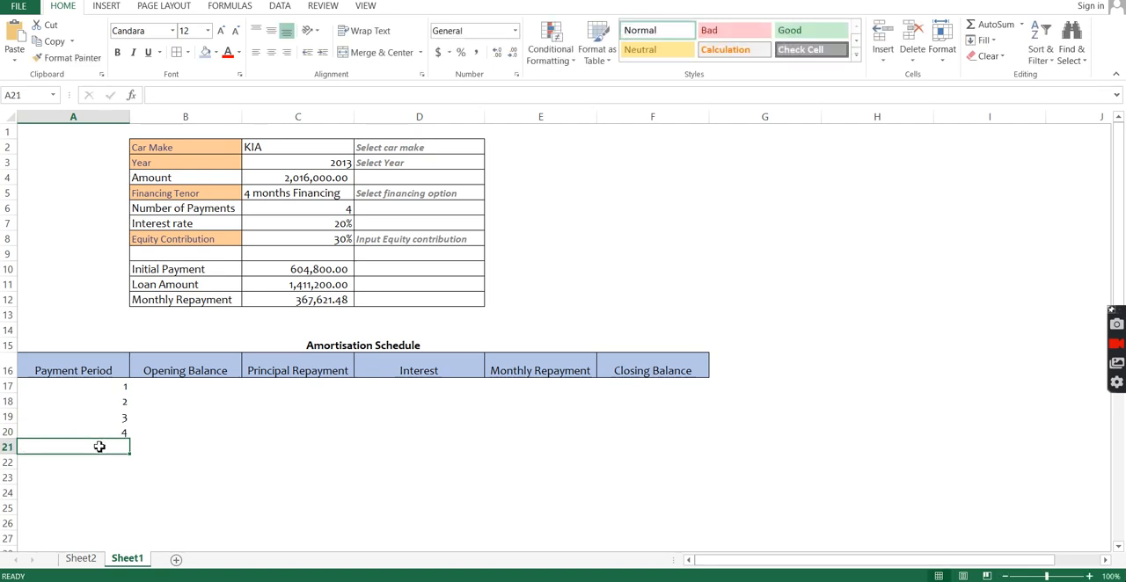
# Step: Start an IF formula in A17 that returns empty text when the number of payments $C$6 equals 0
pyautogui.click(115, 388)
pyautogui.write('=')
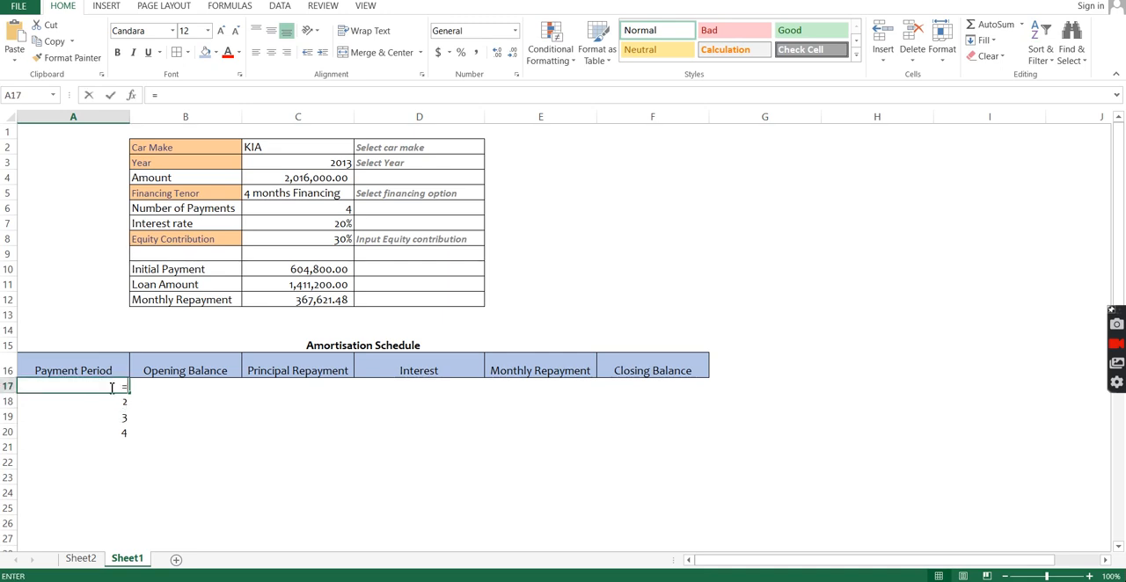
pyautogui.write('IF(')
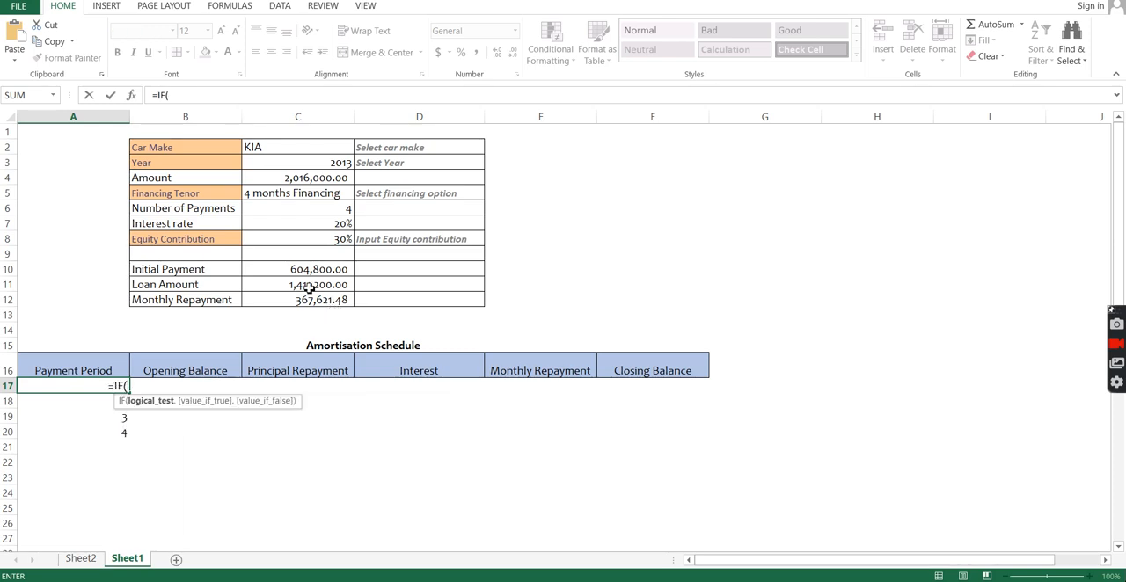
pyautogui.click(283, 208)
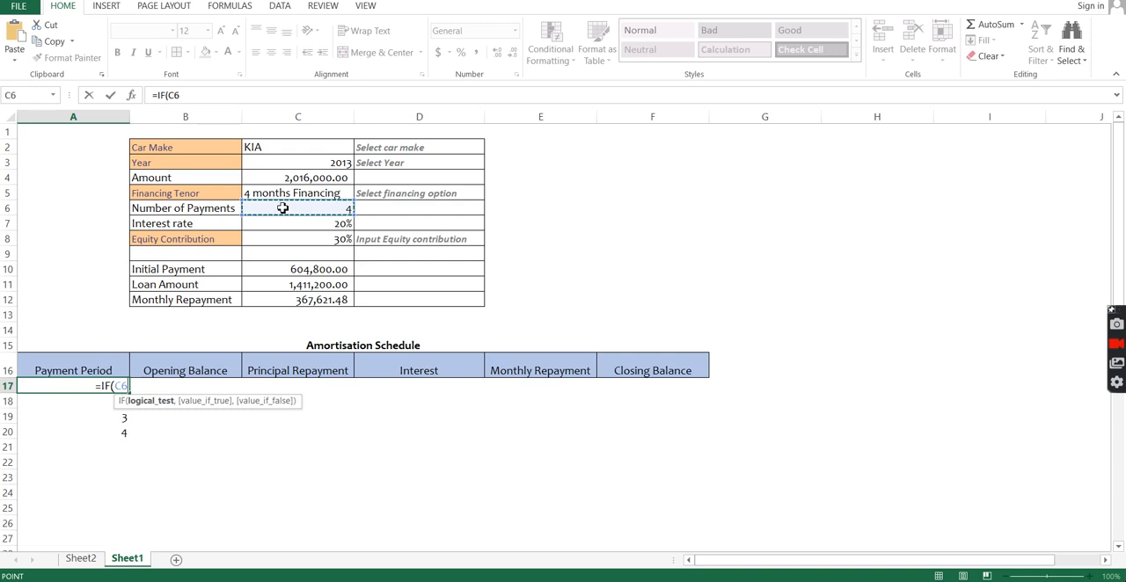
pyautogui.write('=0')
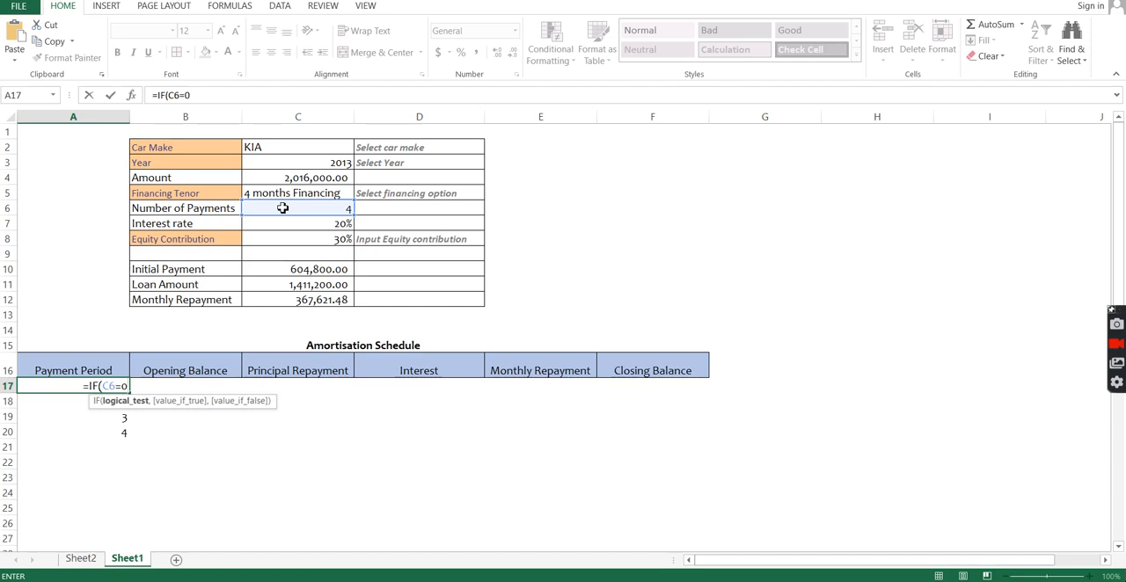
pyautogui.press('BackSpace')
pyautogui.press('BackSpace')
pyautogui.press('BackSpace')
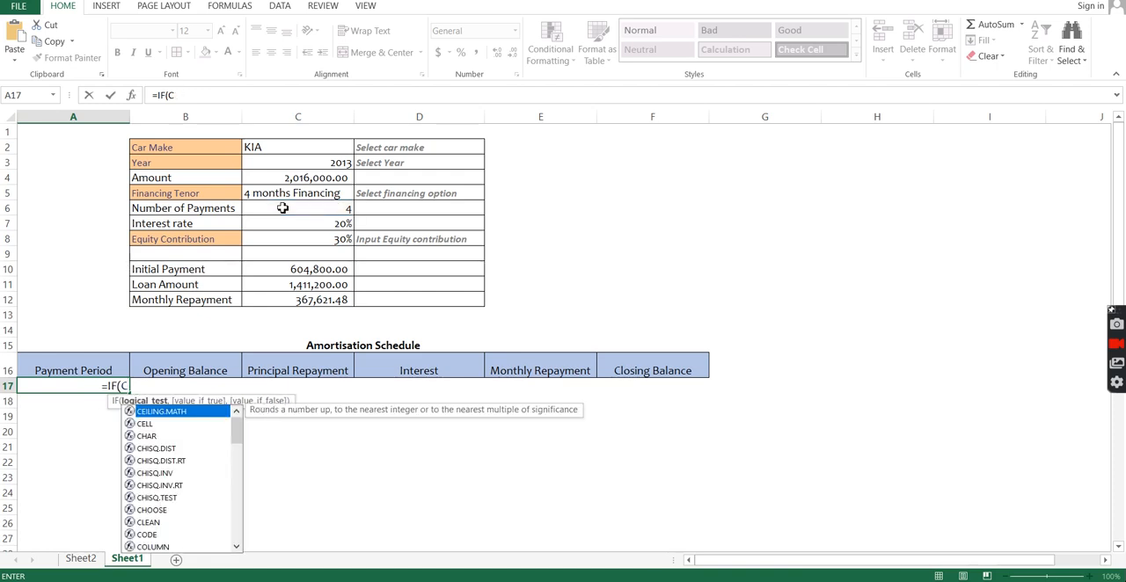
pyautogui.write('6')
pyautogui.press('F4')
pyautogui.write('=')
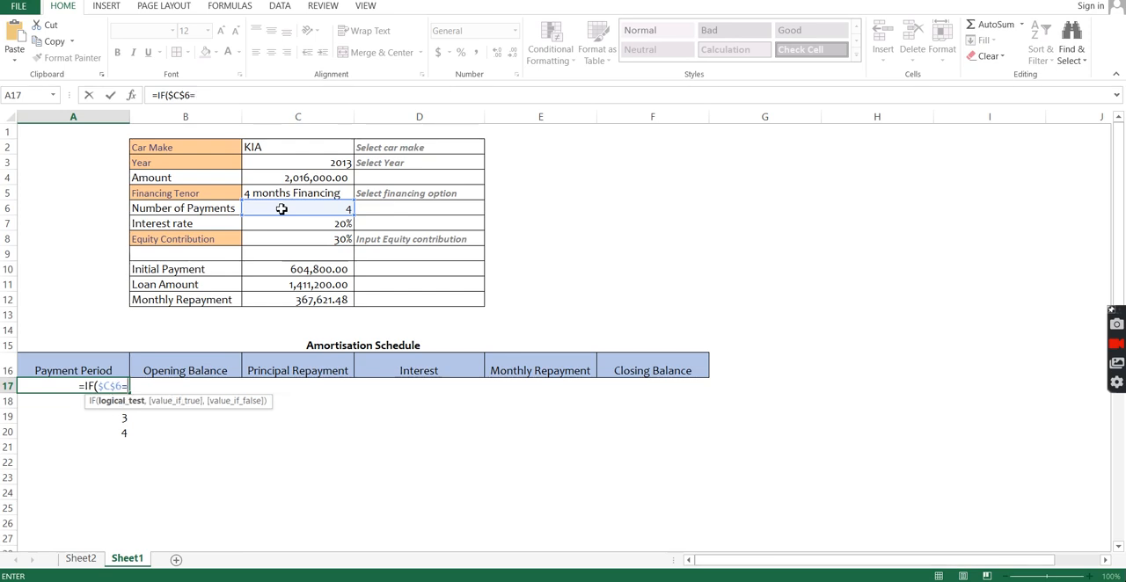
pyautogui.write('0,"",')
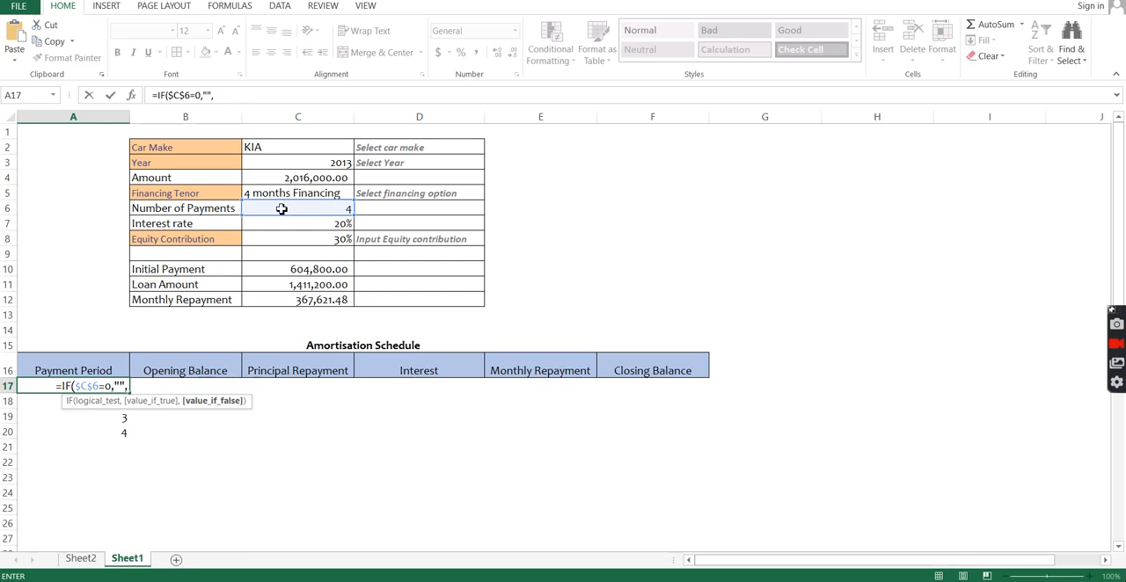
pyautogui.write('IF(')
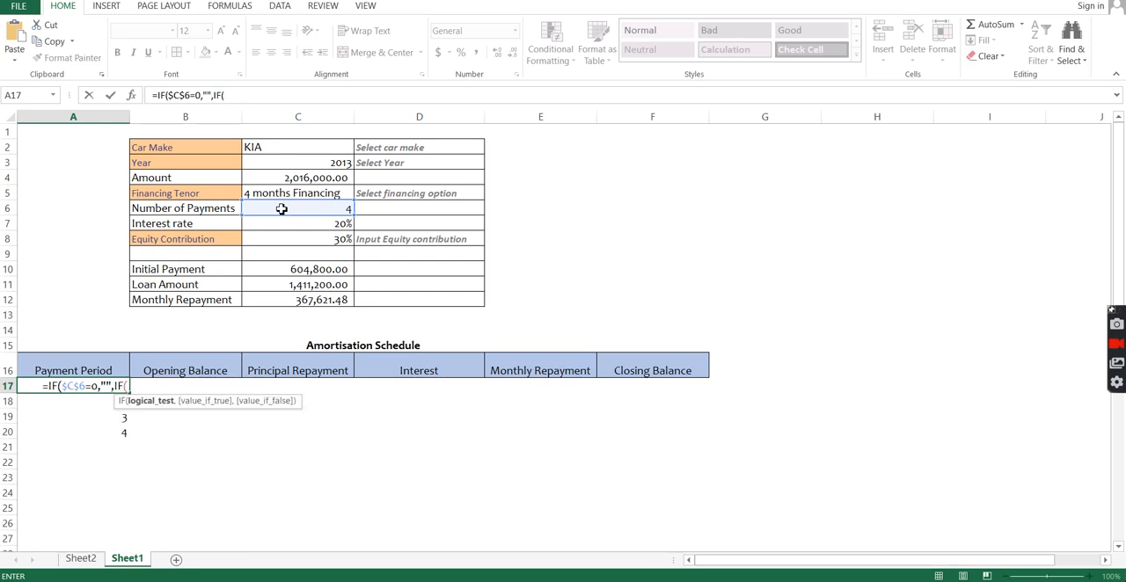
pyautogui.write('row')
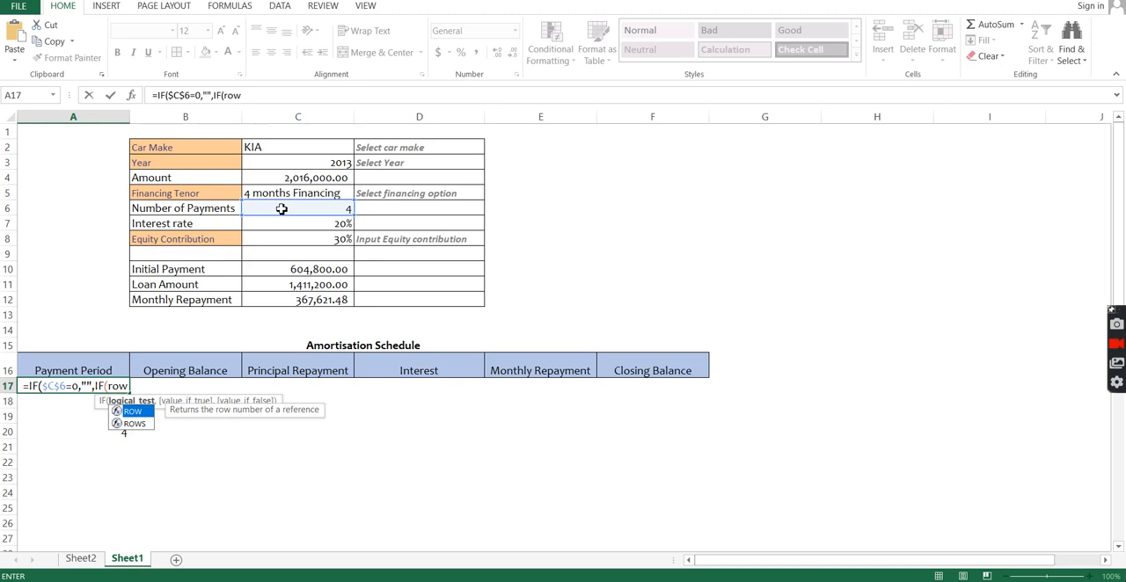
# Step: Continue the A17 formula with a nested IF containing the row difference ROW(A17)-ROW($A$16)
pyautogui.press('Tab')
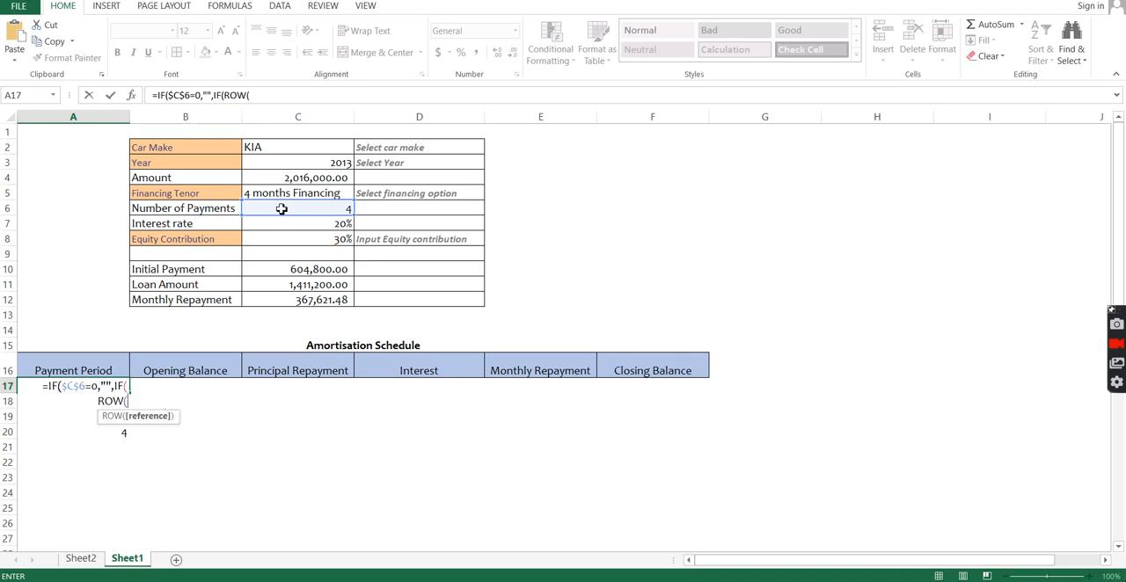
pyautogui.click(198, 389)
pyautogui.press('Left')
pyautogui.write(')')
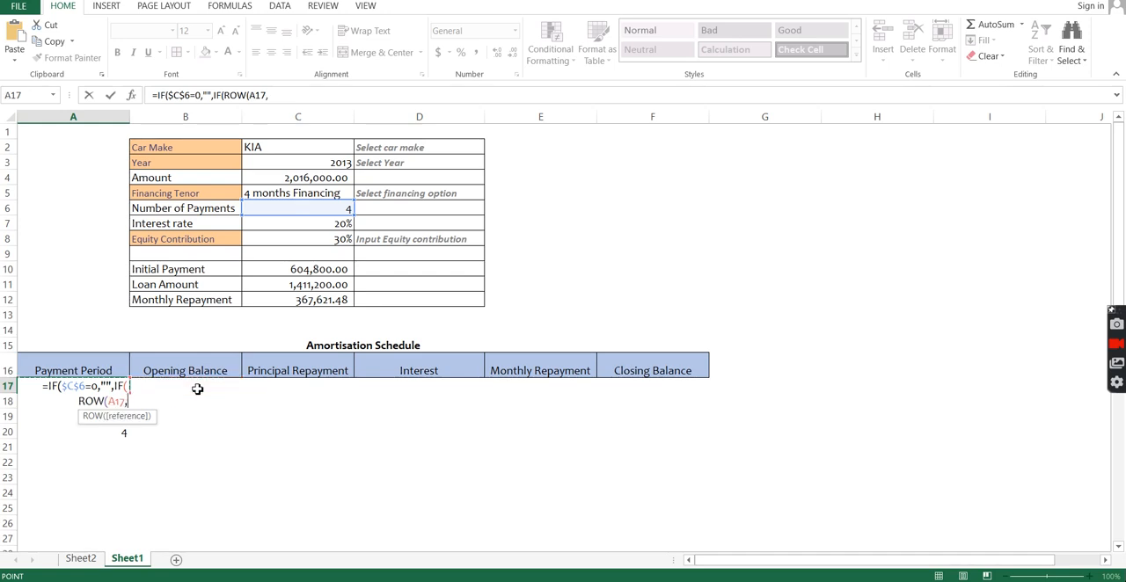
pyautogui.write('-')
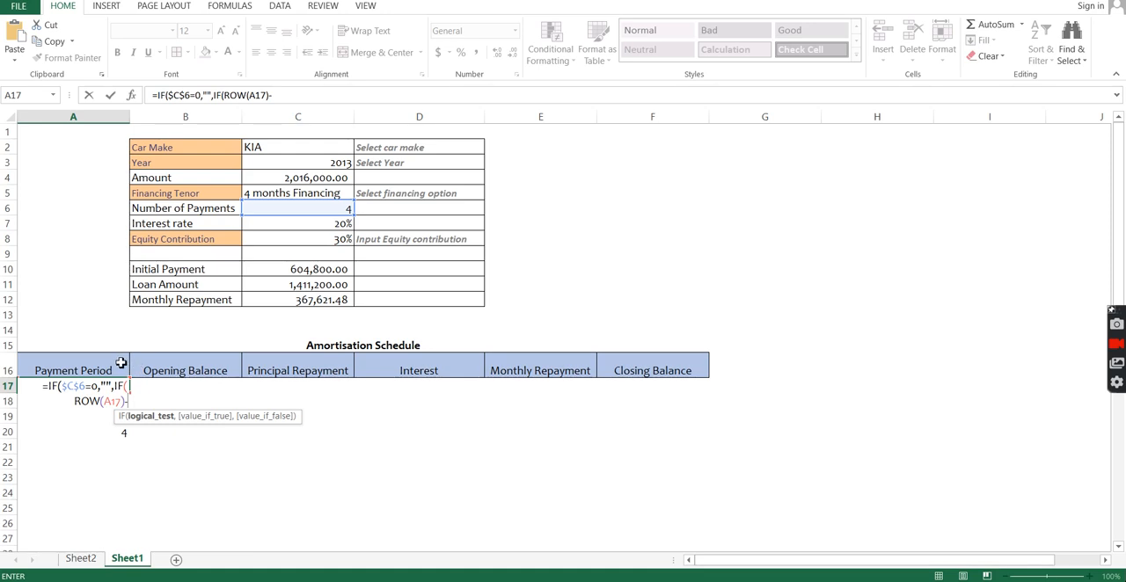
pyautogui.write('row(')
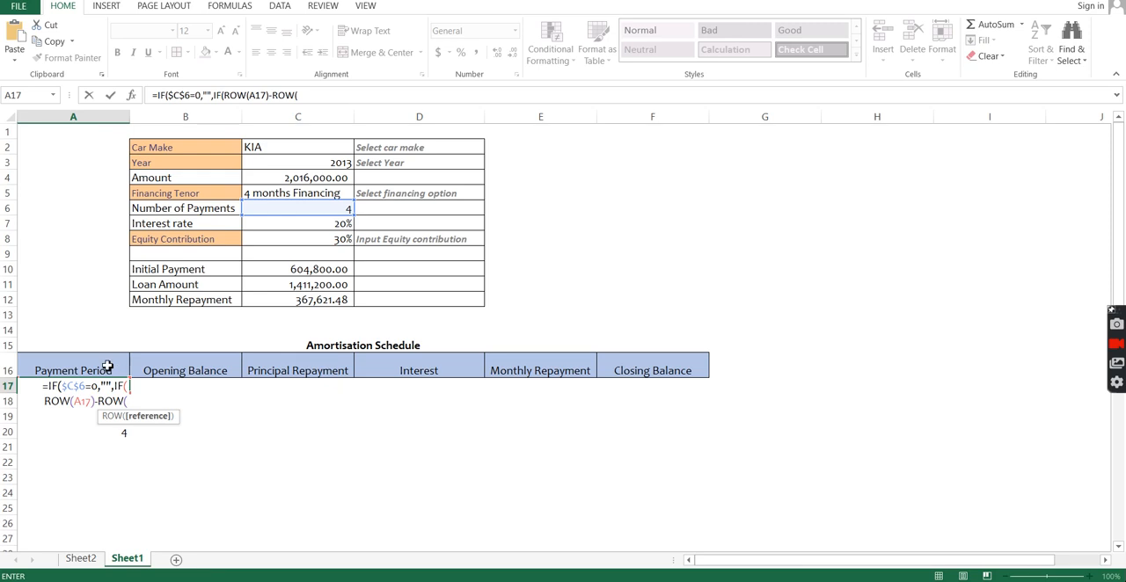
pyautogui.click(107, 366)
pyautogui.press('F4')
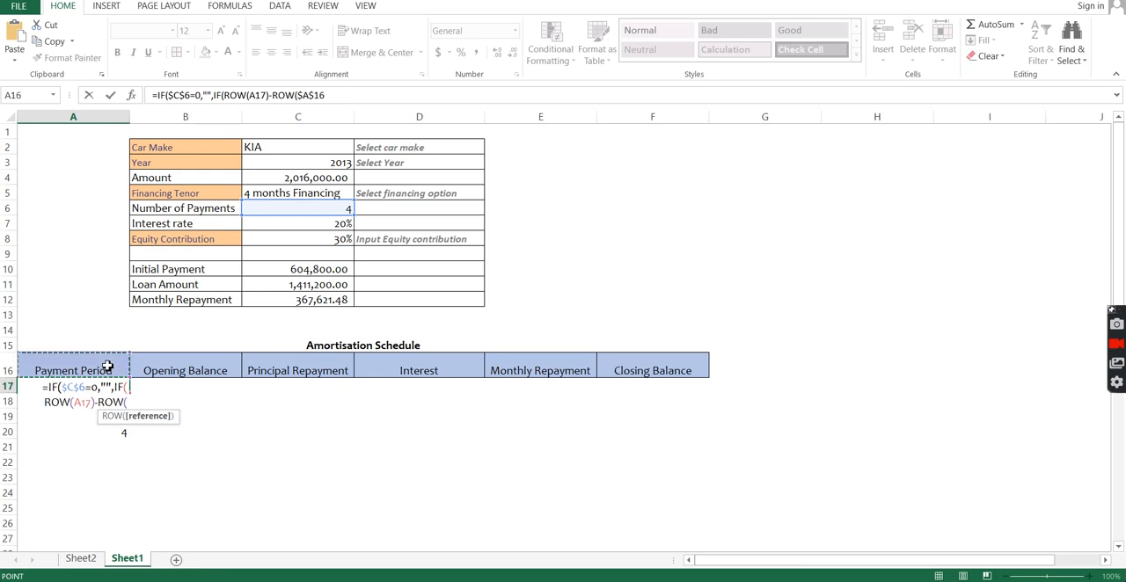
pyautogui.write(')')
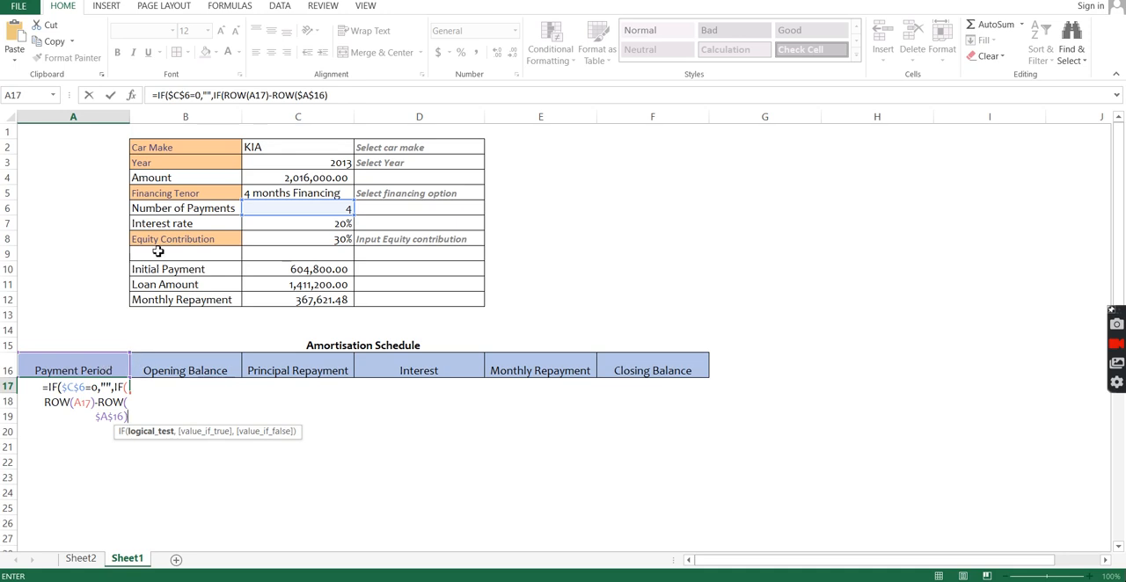
# Step: Remove the nested IF to finish A17 as =IF($C$6=0,"",ROW(A17)-ROW($A$16)), and fill it down to A23
pyautogui.click(223, 95)
pyautogui.press('BackSpace')
pyautogui.press('BackSpace')
pyautogui.press('BackSpace')
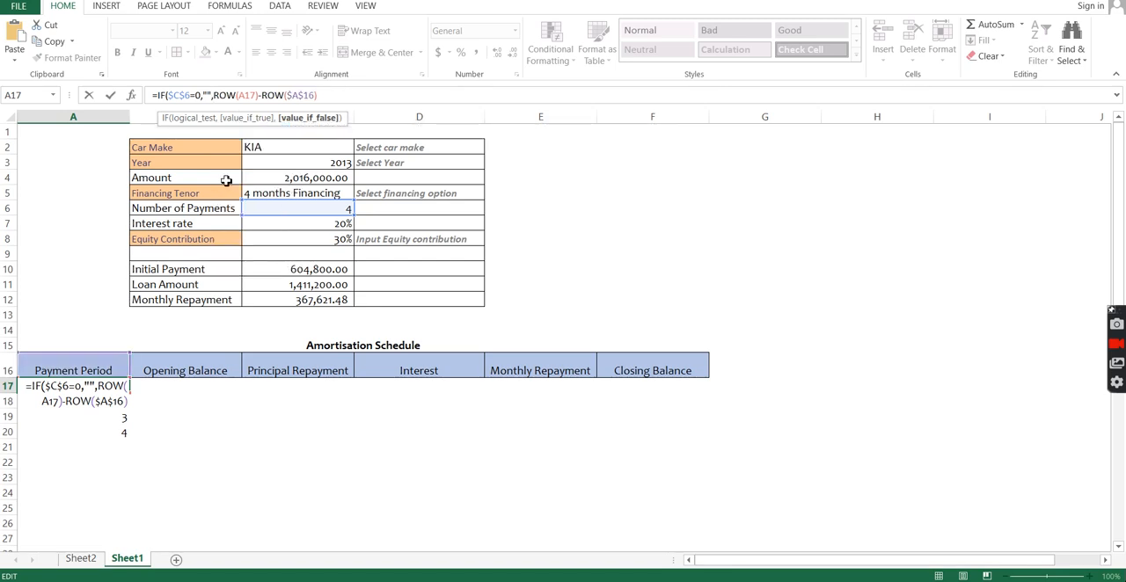
pyautogui.press('Return')
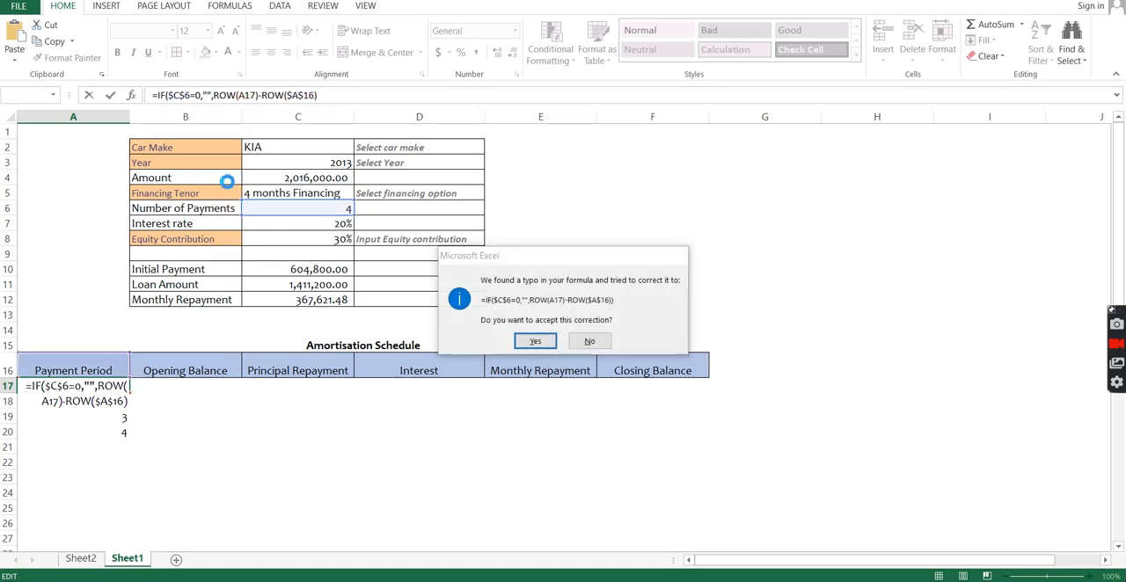
pyautogui.press('Return')
pyautogui.click(110, 386)
pyautogui.moveTo(128, 393); pyautogui.dragTo(124, 480)
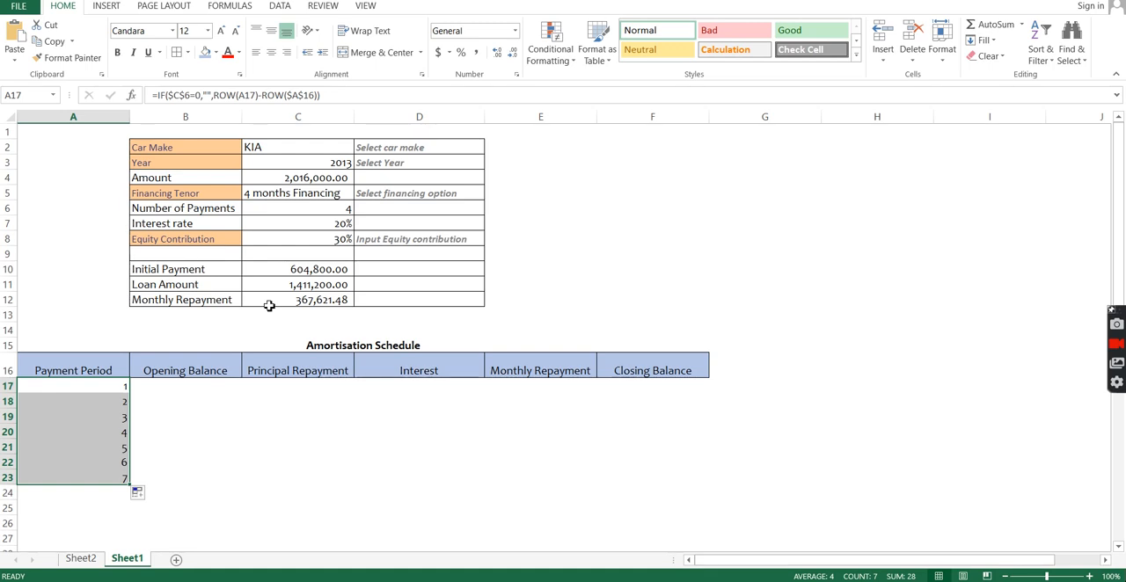
# Step: Insert a nested IF in the A17 formula that tests whether (ROW(A17)-ROW($A$16)) is greater than $C$6
pyautogui.doubleClick(126, 387)
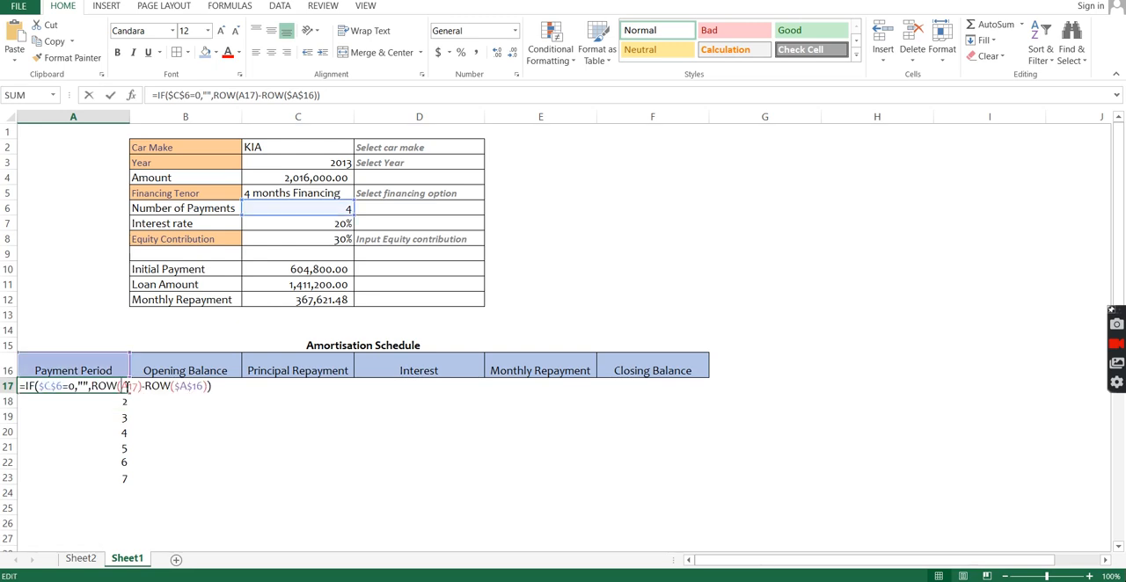
pyautogui.click(90, 387)
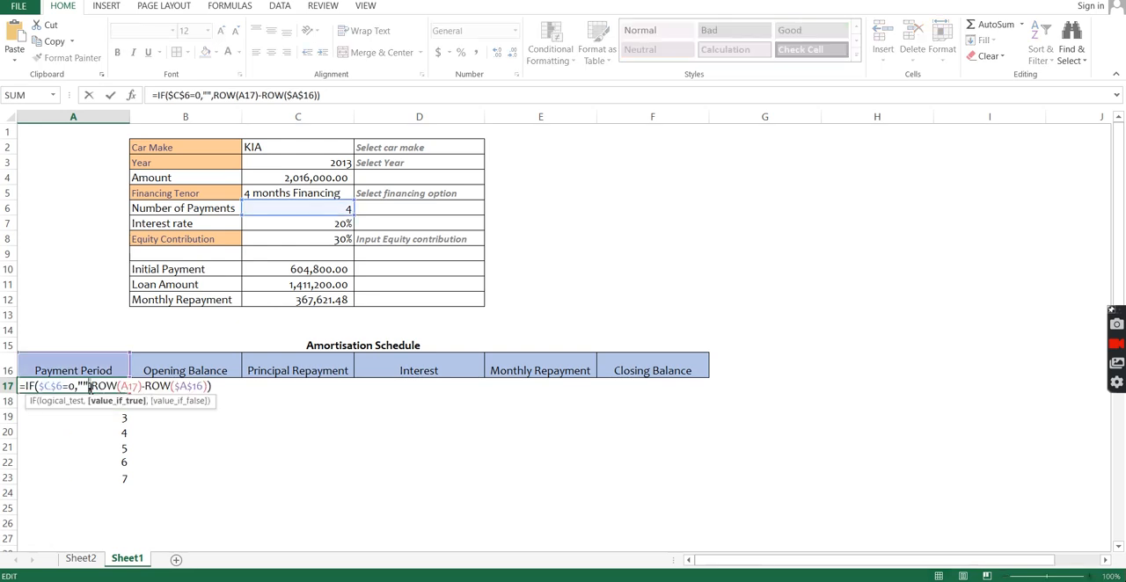
pyautogui.write('IF((')
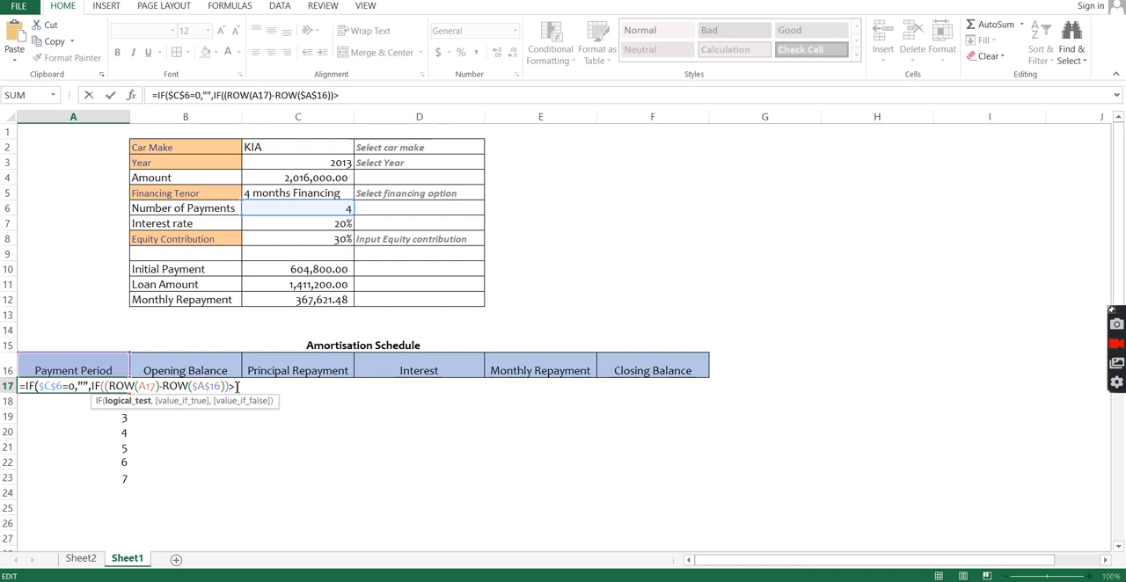
pyautogui.click(302, 210)
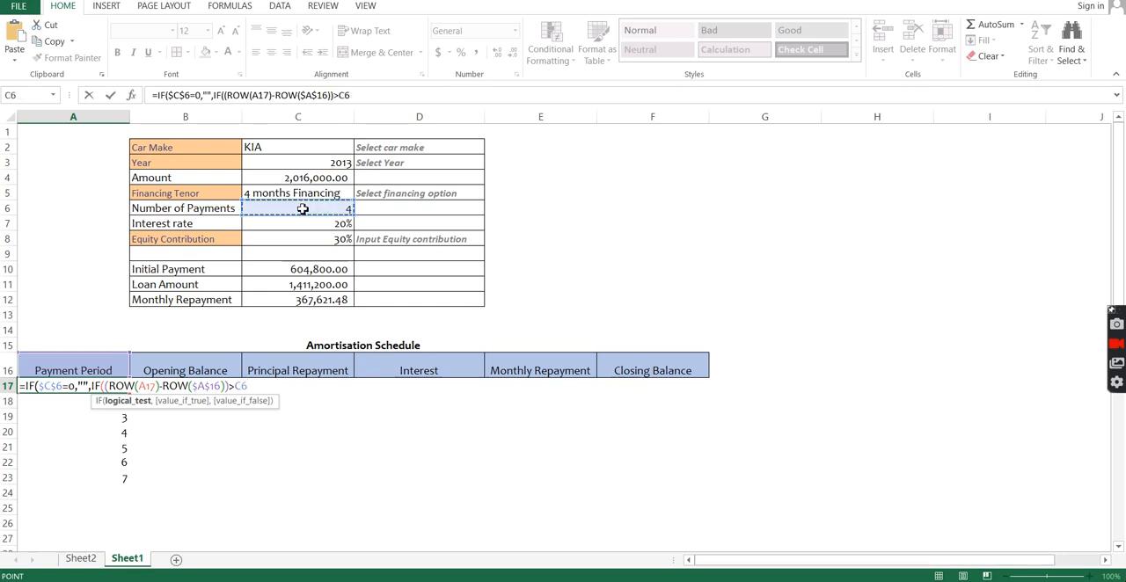
pyautogui.press('F4')
pyautogui.write(',')
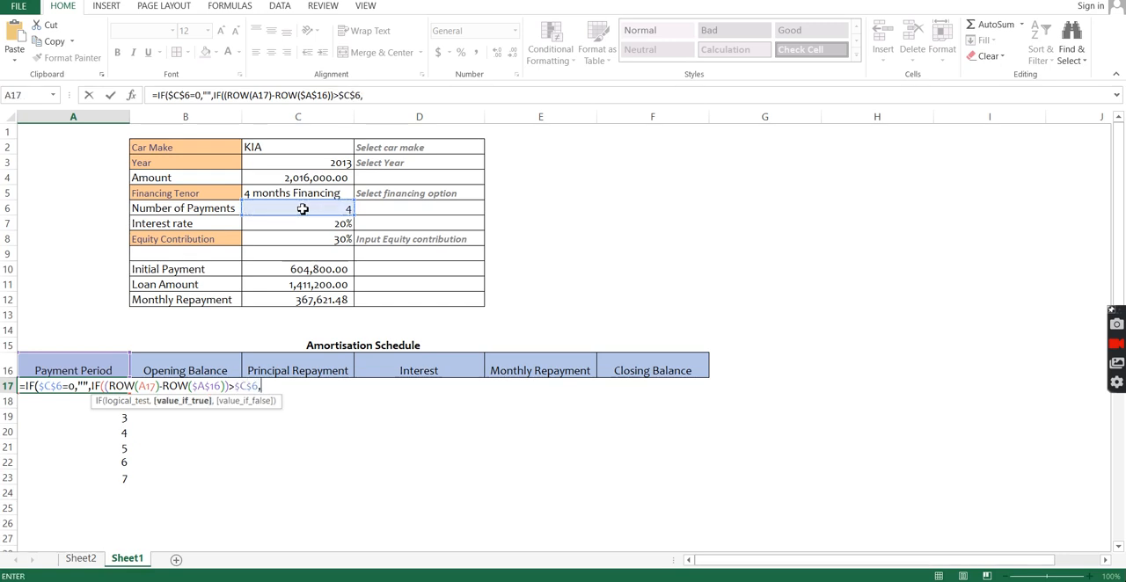
pyautogui.write('"",')
# Step: Complete the nested IF in A17 with "" if true and (ROW(A17)-ROW($A$16)) if false, and fill the formula down to A40
pyautogui.moveTo(107, 387); pyautogui.dragTo(230, 389)
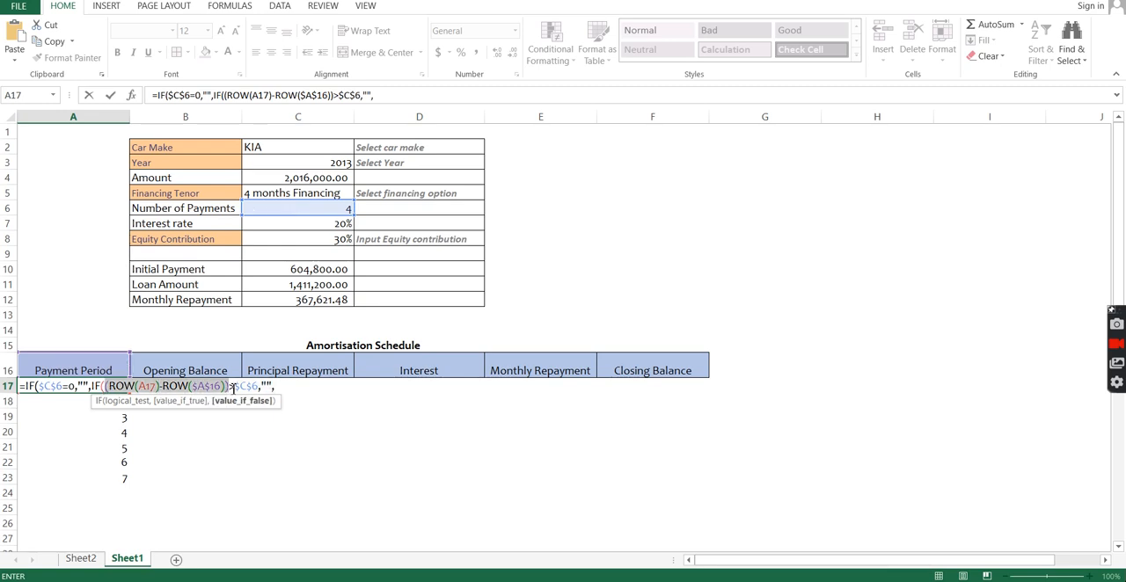
pyautogui.click(302, 384)
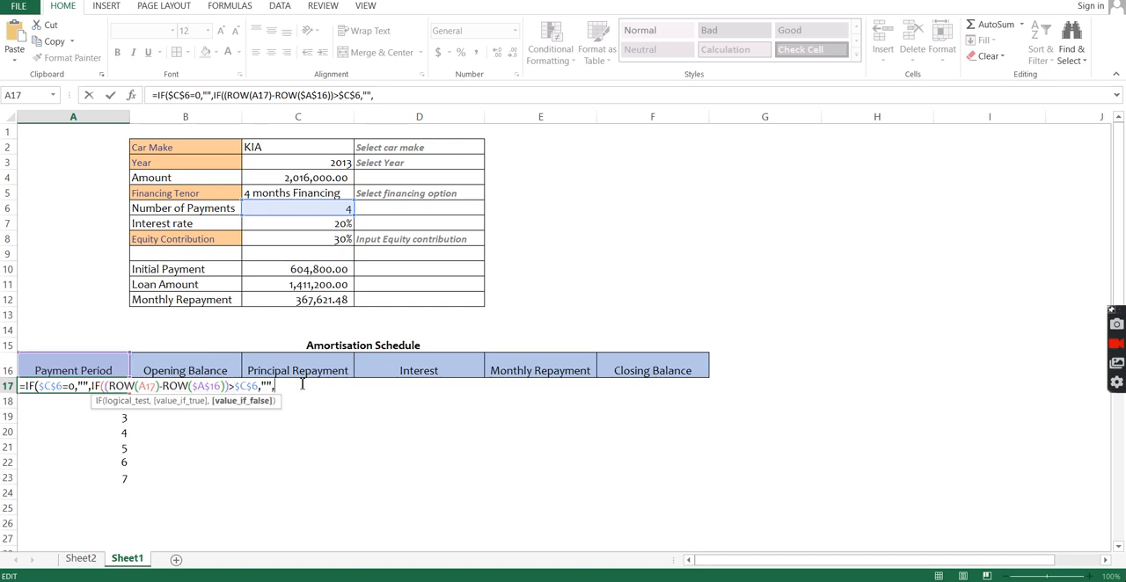
pyautogui.hotkey('ctrl', 'v')
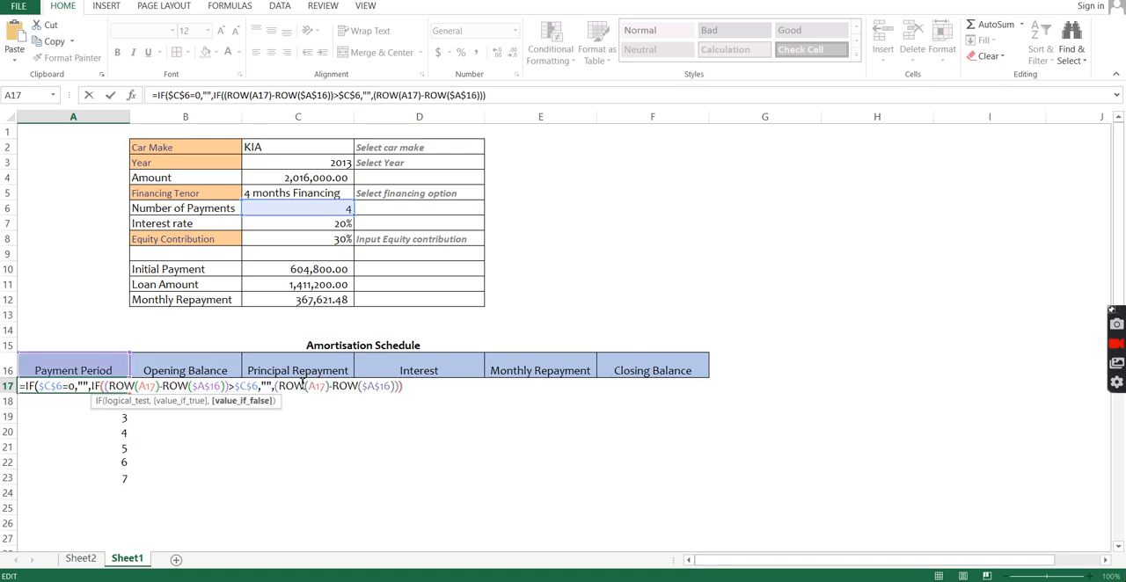
pyautogui.press('Return')
pyautogui.press('Return')
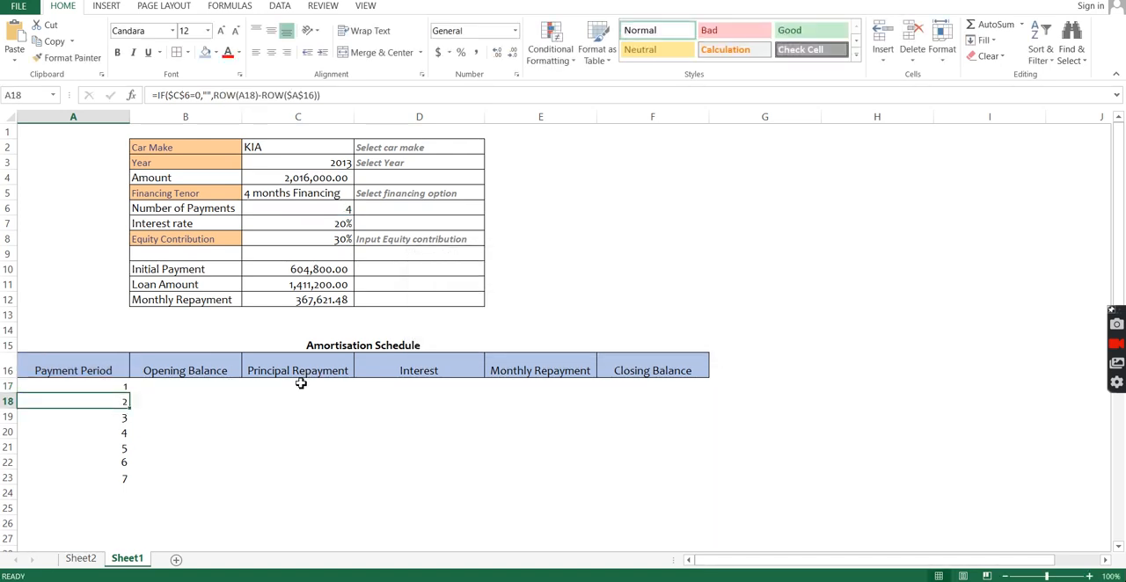
pyautogui.click(117, 385)
pyautogui.moveTo(129, 393); pyautogui.dragTo(121, 444)
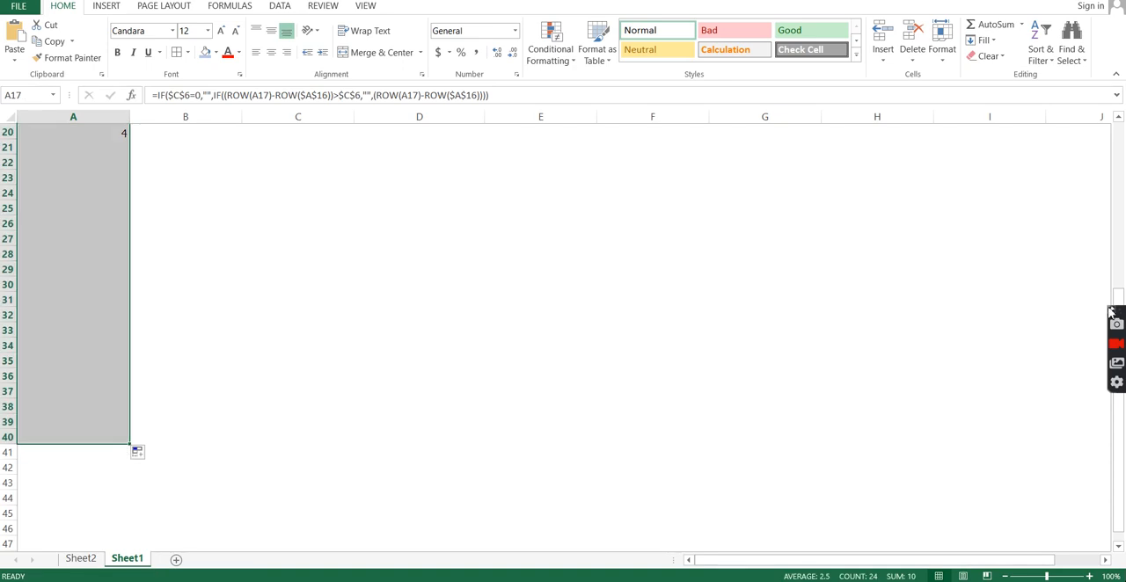
# Step: Test the Financing Tenor in C5 with 6 months Financing, and set it to 3 months Financing
pyautogui.moveTo(1117, 300); pyautogui.dragTo(1030, 155)
pyautogui.click(292, 167)
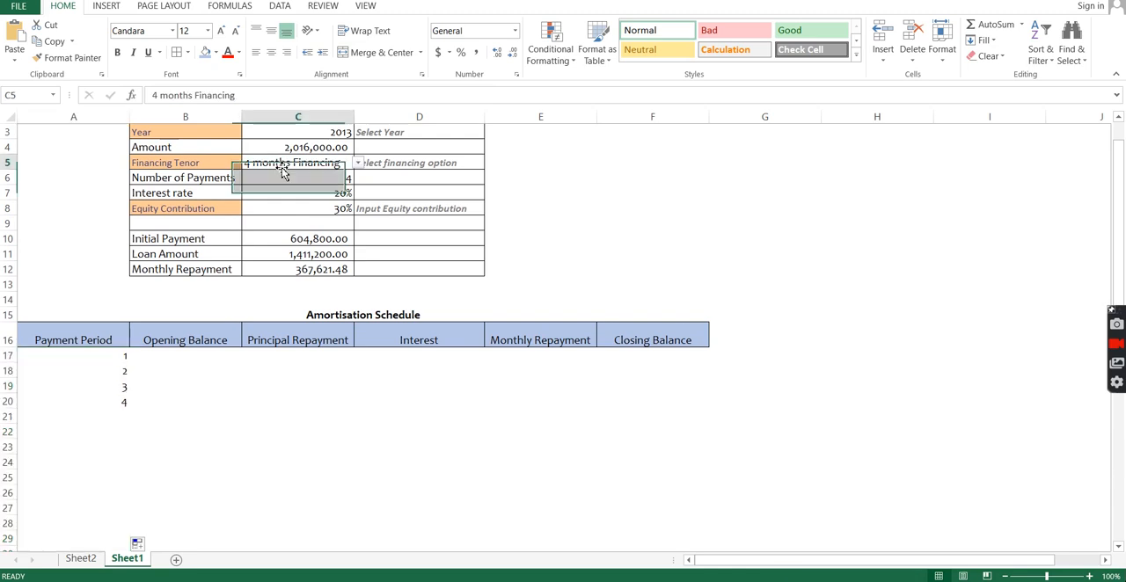
pyautogui.click(357, 163)
pyautogui.click(311, 195)
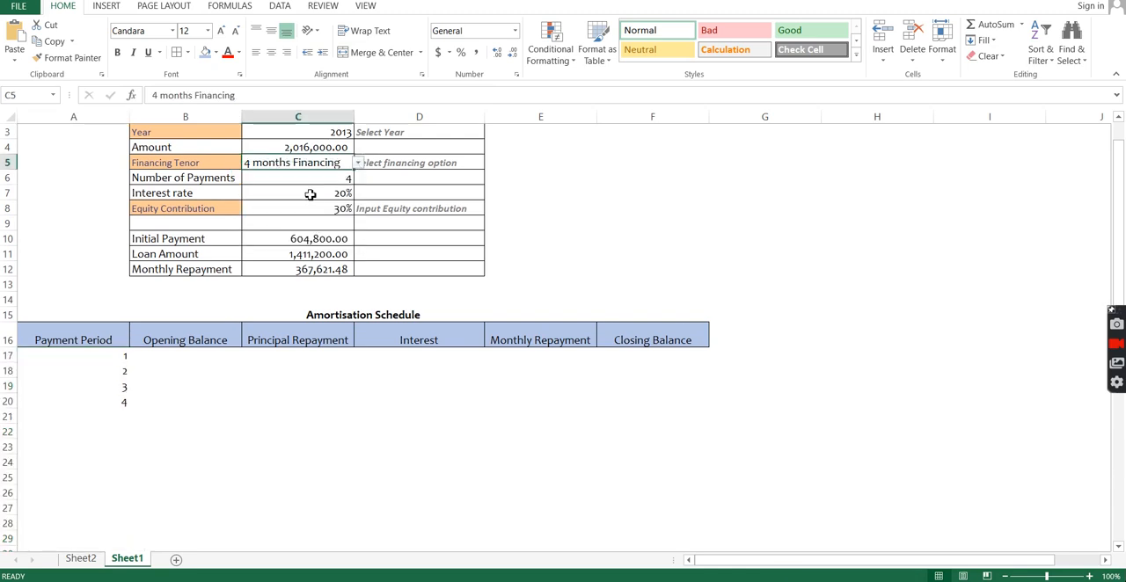
pyautogui.click(357, 162)
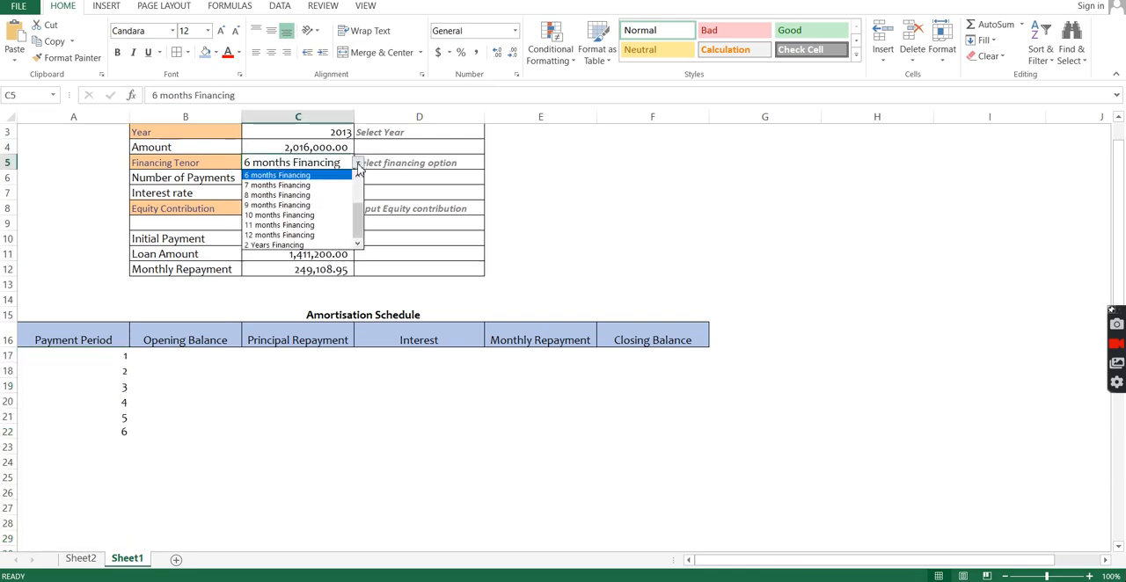
pyautogui.scroll(2, 312, 198)
pyautogui.click(315, 195)
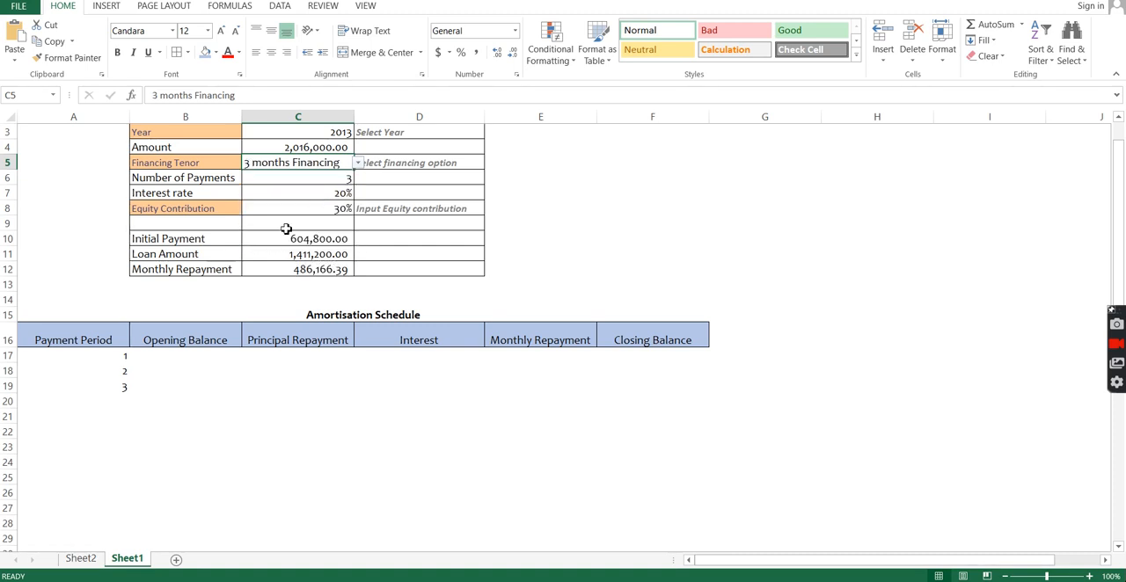
# Step: Begin the Opening Balance formula in B17 as =IF($A17="","", locking only the column of the A17 reference
pyautogui.click(213, 354)
pyautogui.write('=IF(')
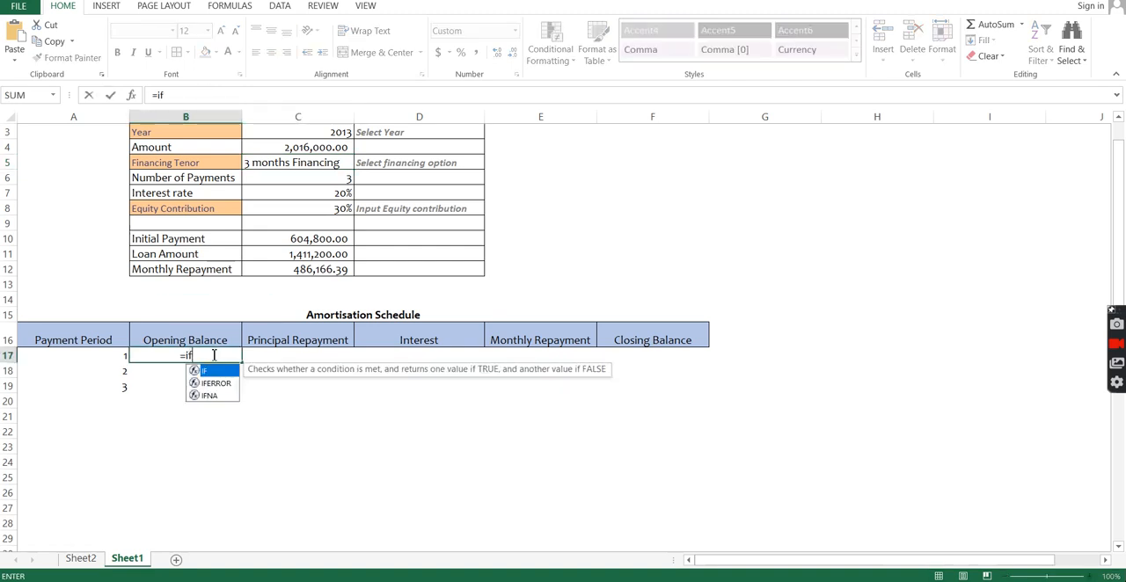
pyautogui.click(120, 357)
pyautogui.write('=IF(A17="",""')
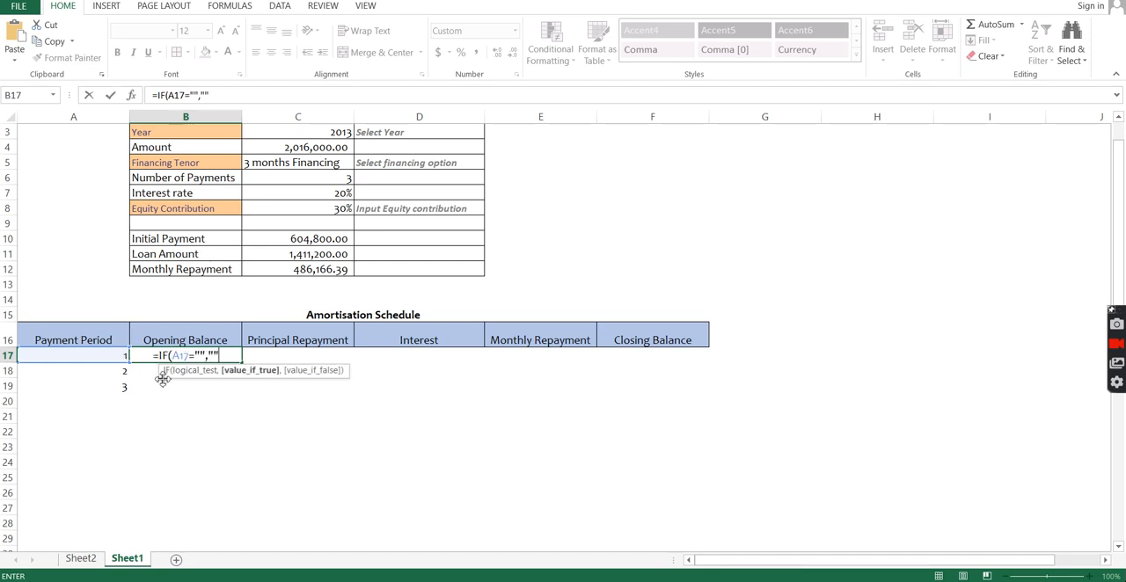
pyautogui.click(182, 355)
pyautogui.press('F4')
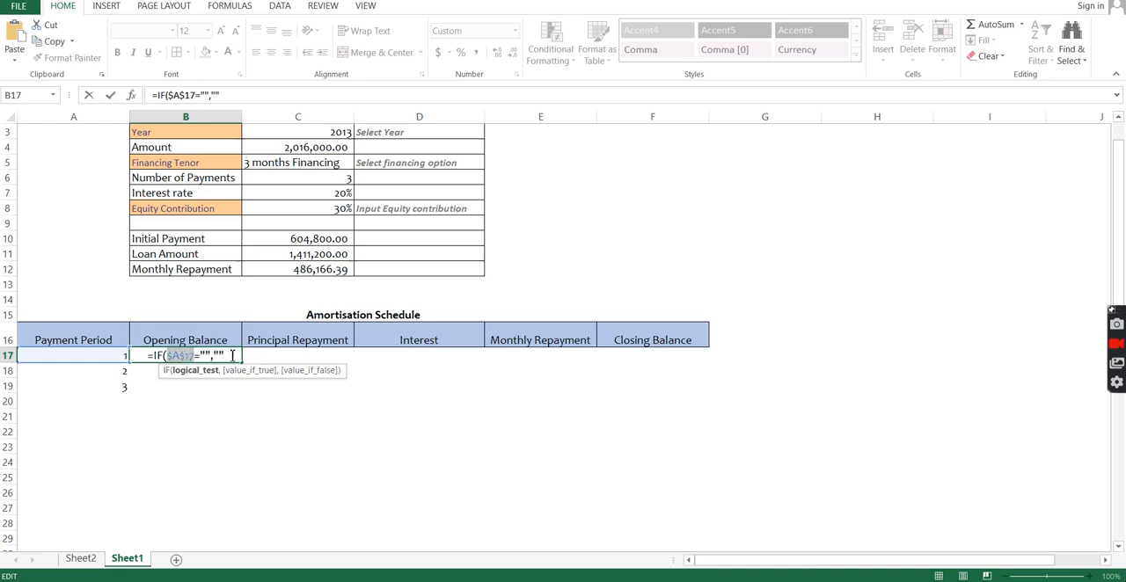
pyautogui.press('F4')
pyautogui.press('F4')
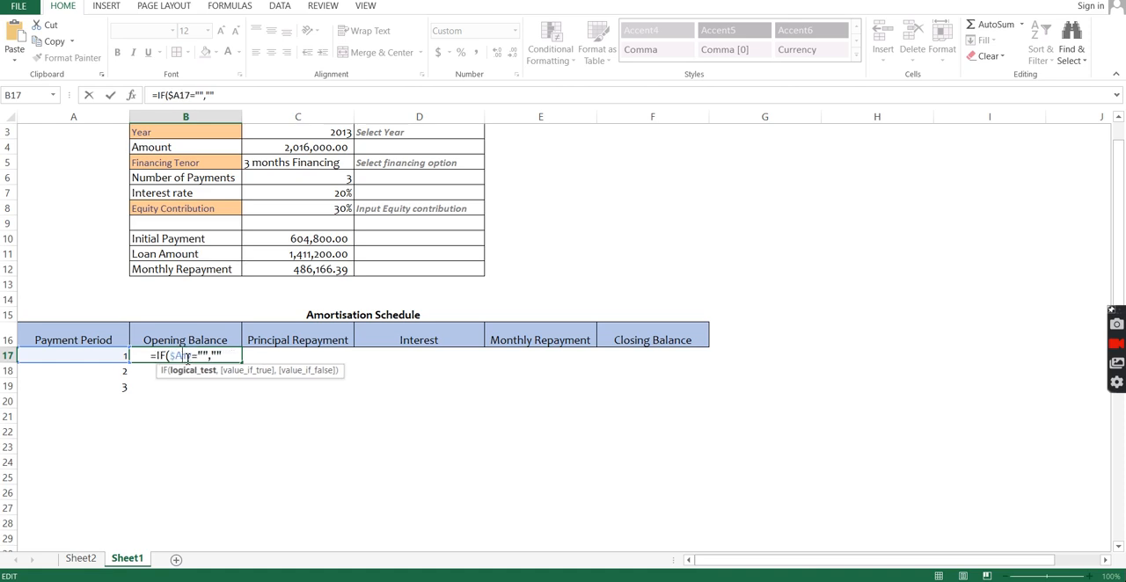
# Step: Complete the B17 formula with the loan amount C11 as the value if false
pyautogui.click(223, 355)
pyautogui.write(',')
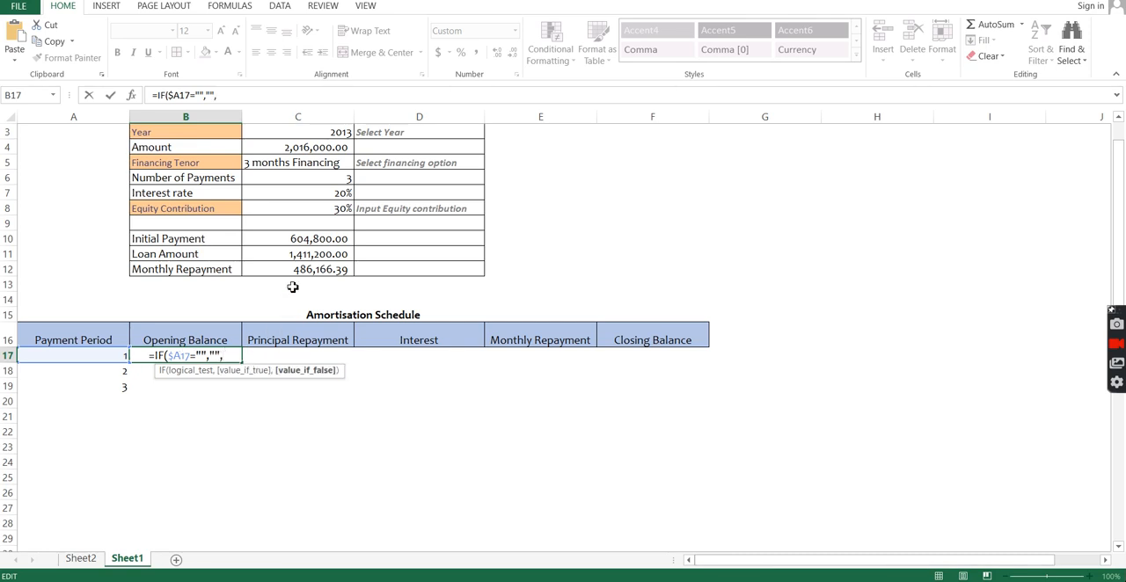
pyautogui.click(285, 257)
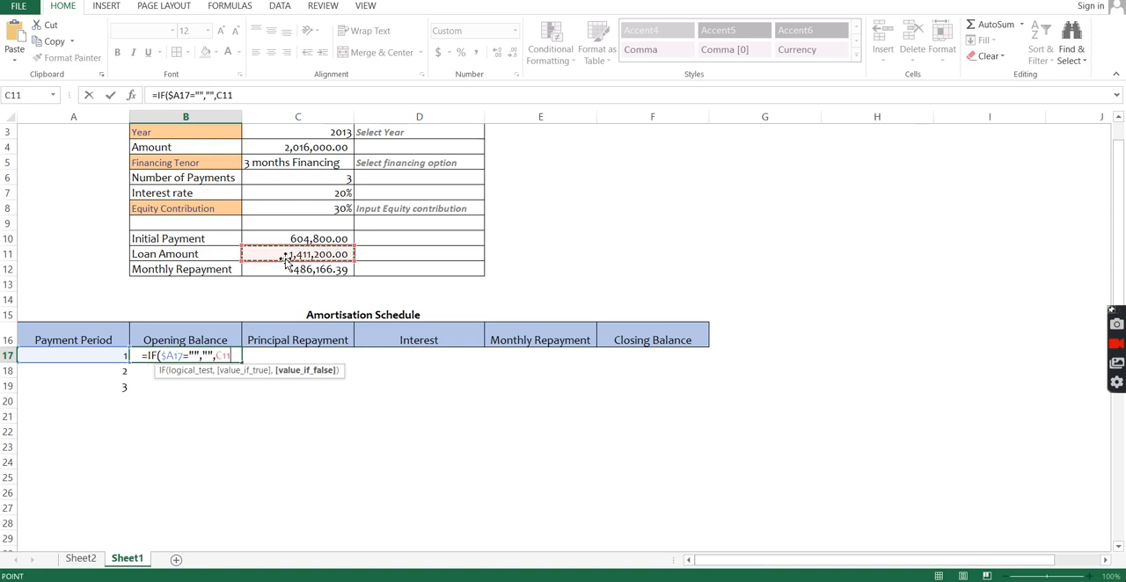
pyautogui.write(')')
pyautogui.press('Return')
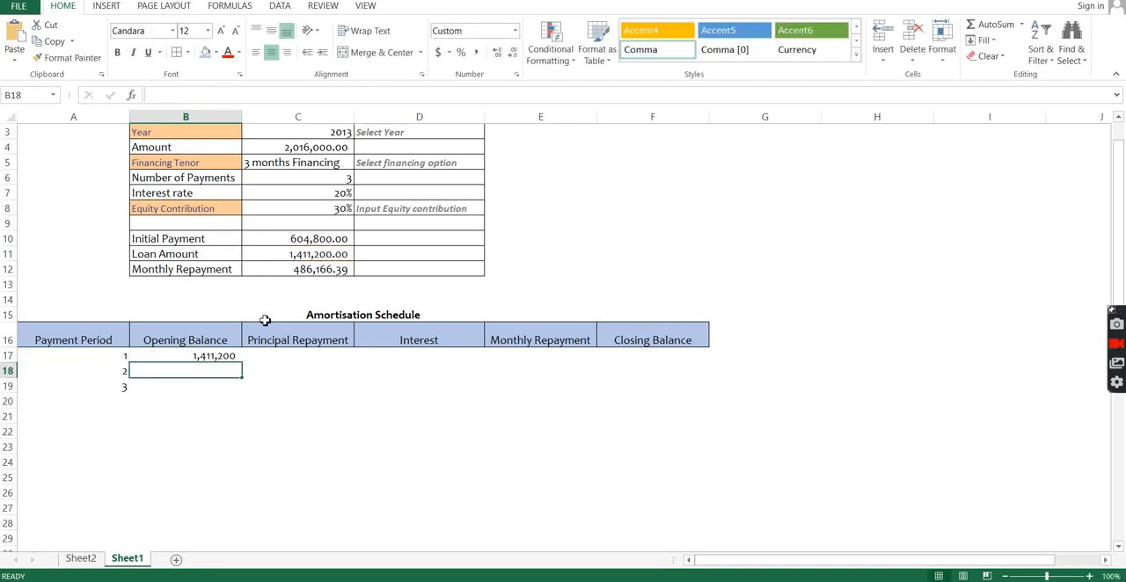
# Step: Fill the B17 formula across to F17 and inspect the copied formula in C17
pyautogui.click(237, 357)
pyautogui.moveTo(243, 360); pyautogui.dragTo(716, 361)
pyautogui.doubleClick(335, 355)
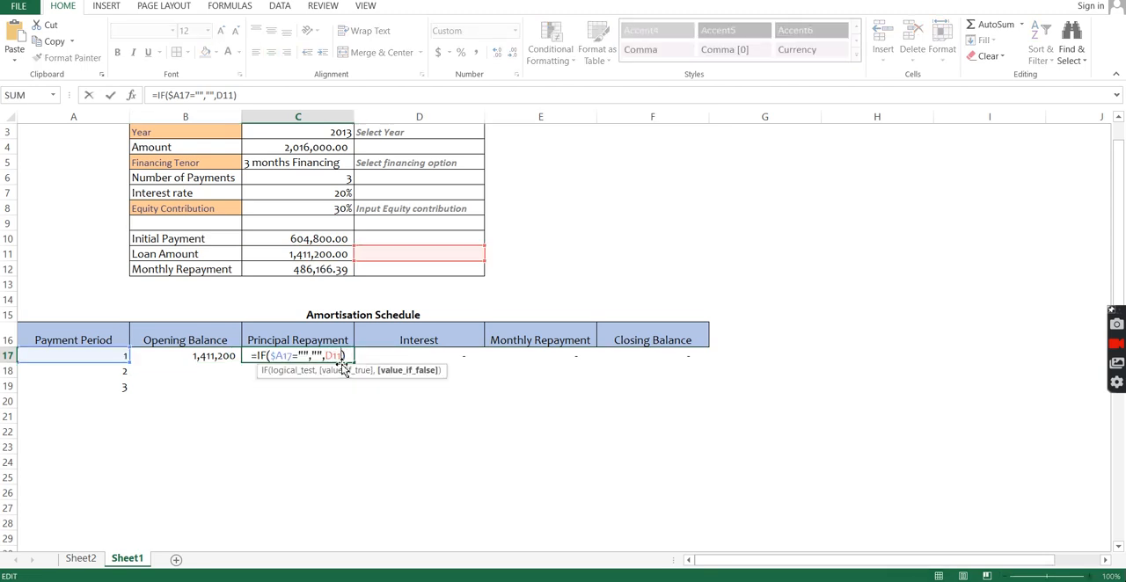
pyautogui.press('Escape')
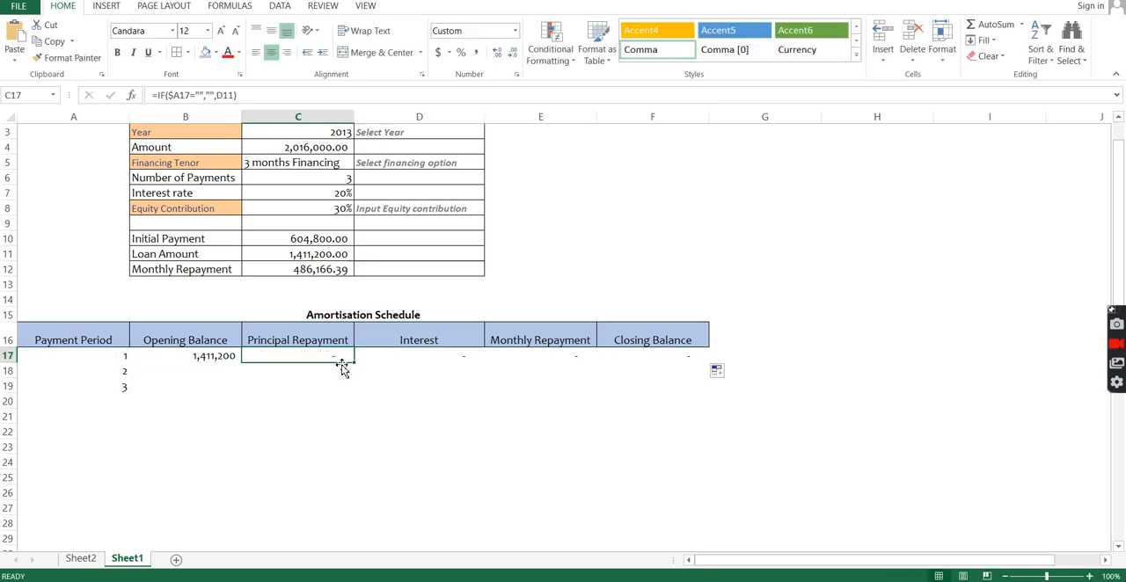
# Step: Change the Interest formula in D17 to =IF($A17="","",B17*$C$7/12)
pyautogui.doubleClick(467, 358)
pyautogui.press('Left')
pyautogui.press('BackSpace')
pyautogui.press('BackSpace')
pyautogui.press('BackSpace')
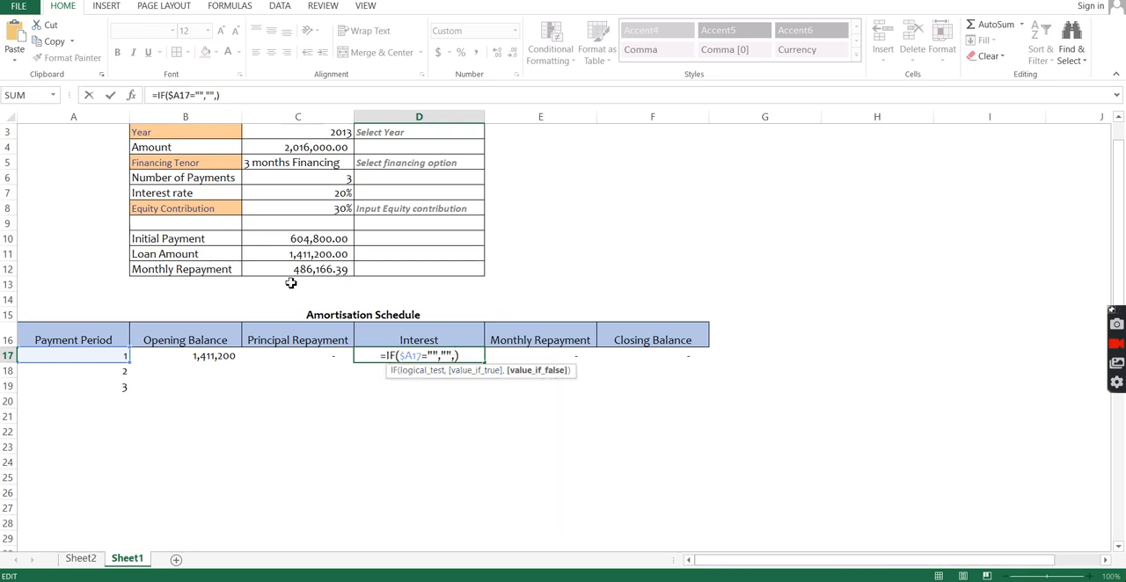
pyautogui.click(208, 353)
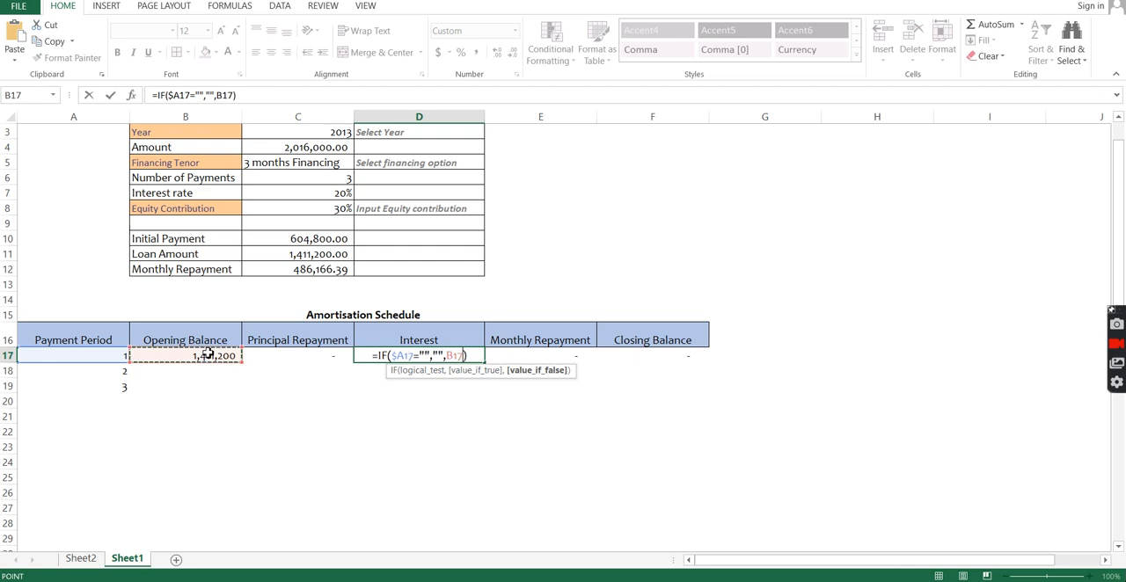
pyautogui.write('*')
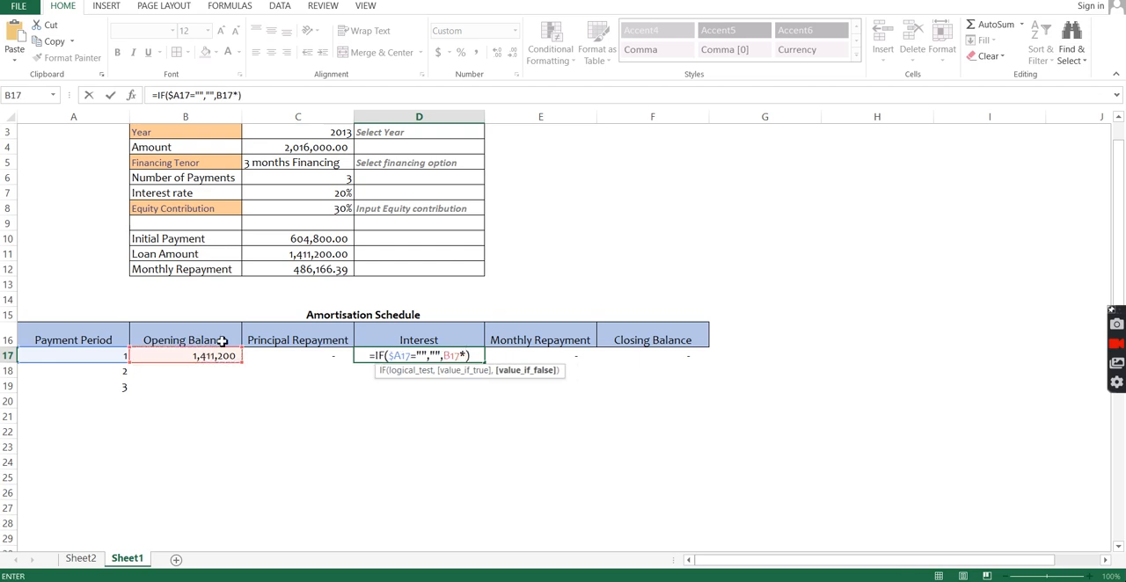
pyautogui.click(306, 194)
pyautogui.write('/12')
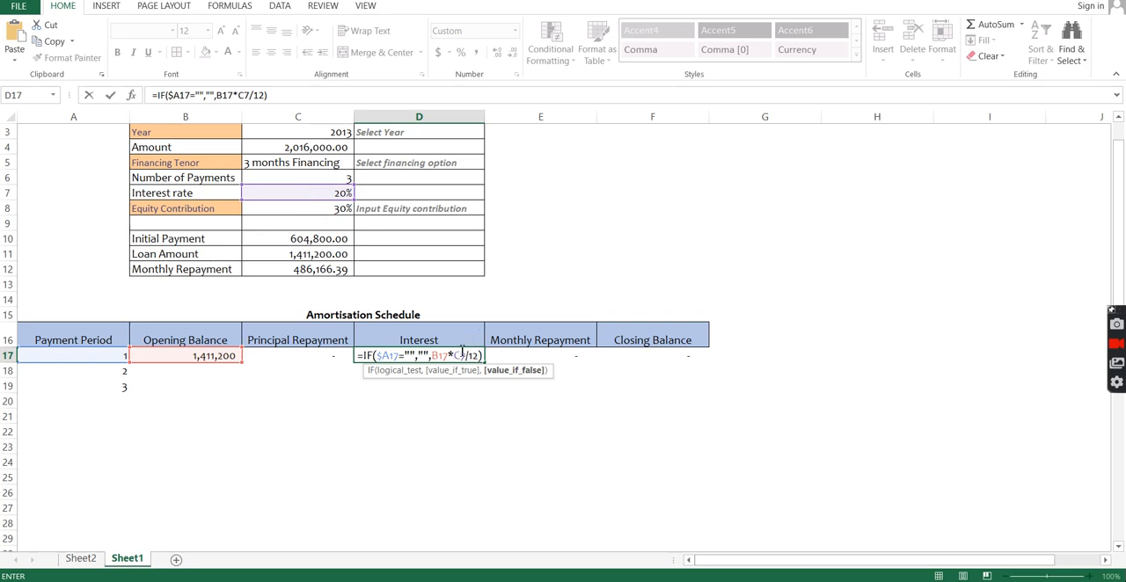
pyautogui.press('F4')
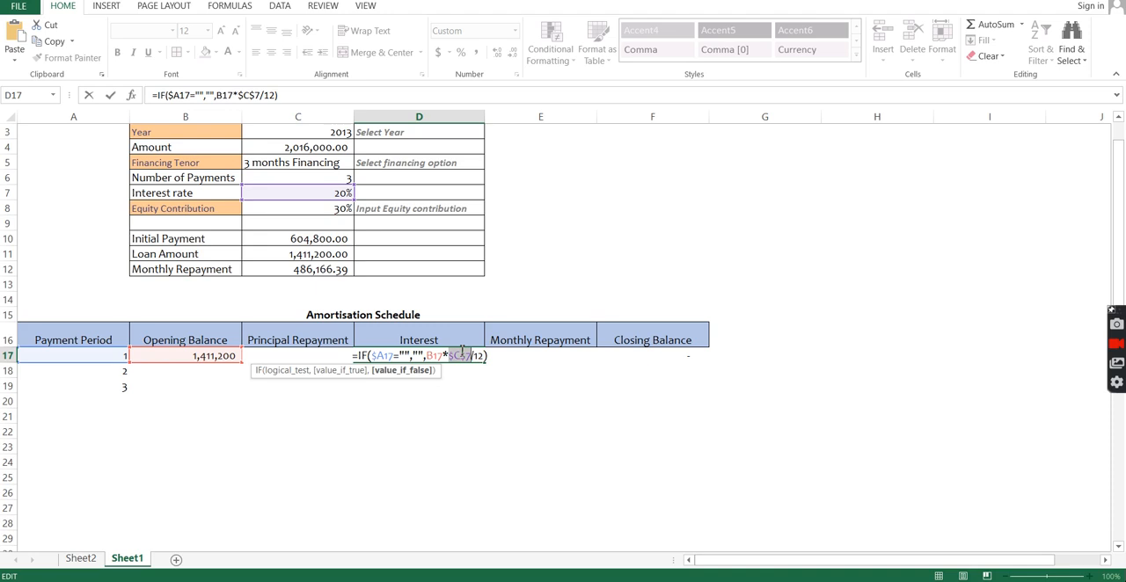
pyautogui.press('Return')
# Step: Change the Monthly Repayment formula in E17 to =IF($A17="","",$C$12)
pyautogui.click(514, 360)
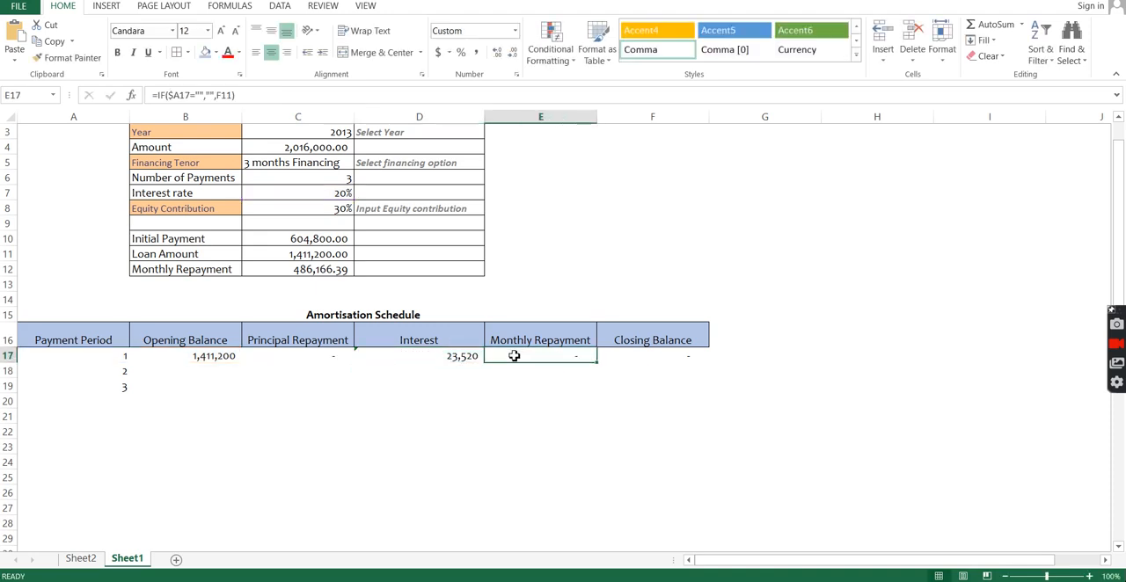
pyautogui.click(563, 346)
pyautogui.doubleClick(567, 354)
pyautogui.press('Delete')
pyautogui.press('Delete')
pyautogui.press('Delete')
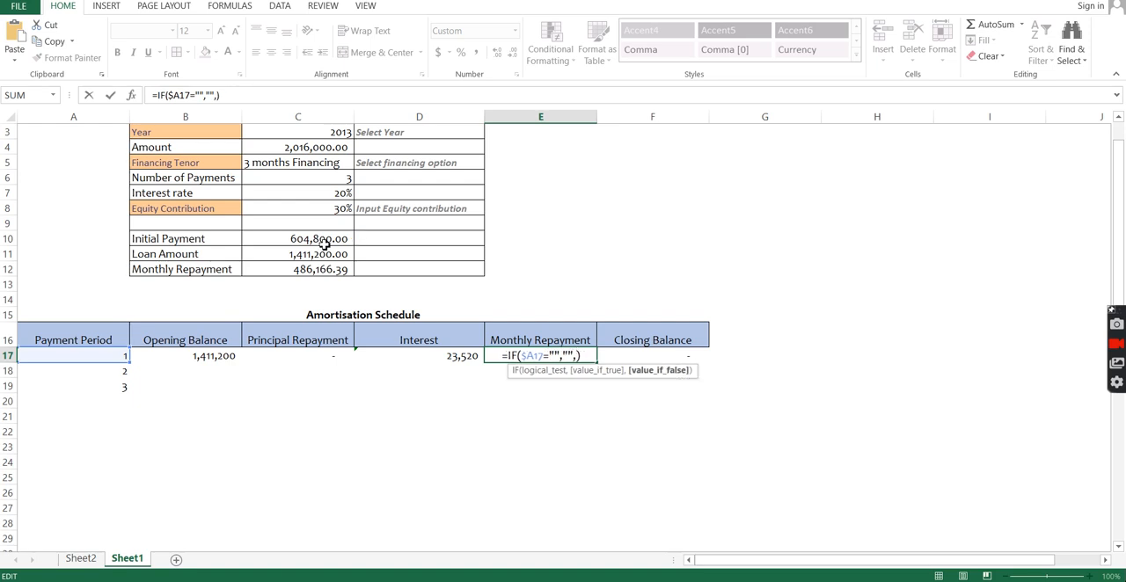
pyautogui.click(317, 271)
pyautogui.press('F4')
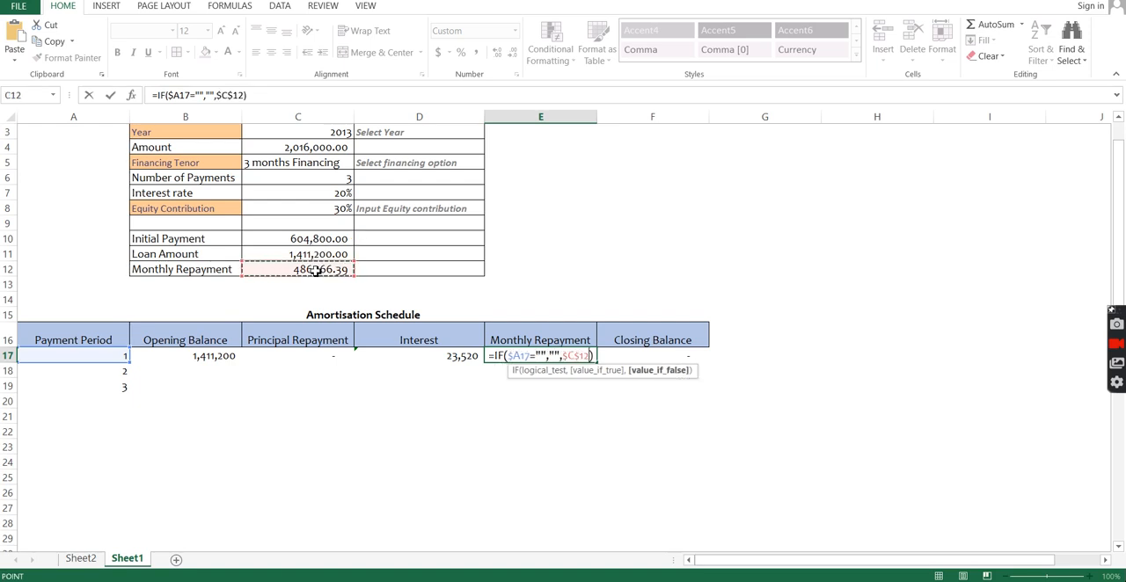
pyautogui.press('Return')
# Step: Replace the value if false in the Closing Balance formula in F17 with B17+D17 followed by a minus sign
pyautogui.click(648, 355)
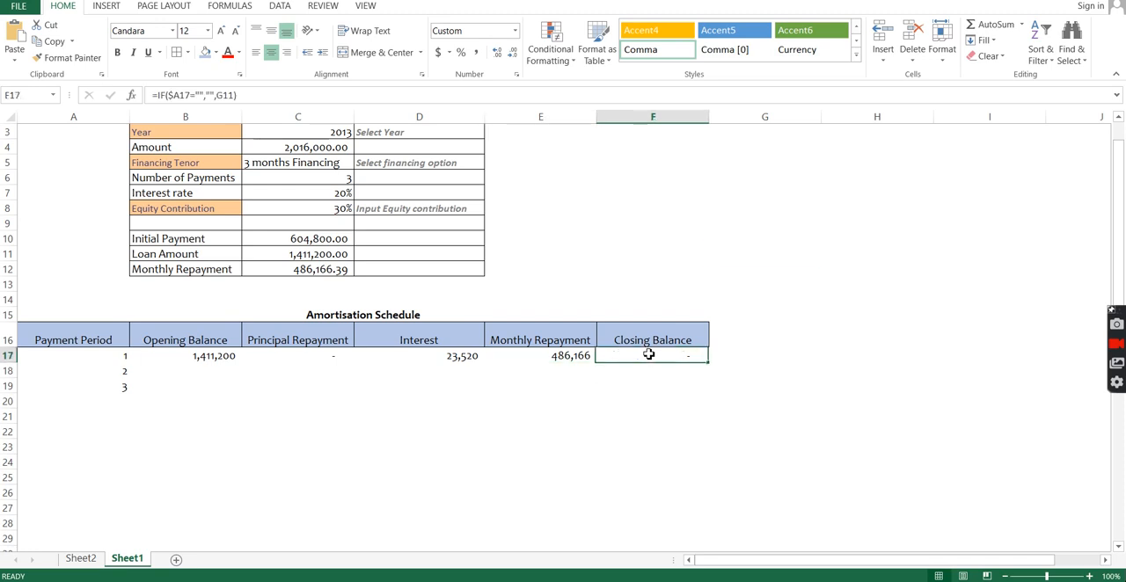
pyautogui.press('F2')
pyautogui.press('BackSpace')
pyautogui.press('BackSpace')
pyautogui.press('BackSpace')
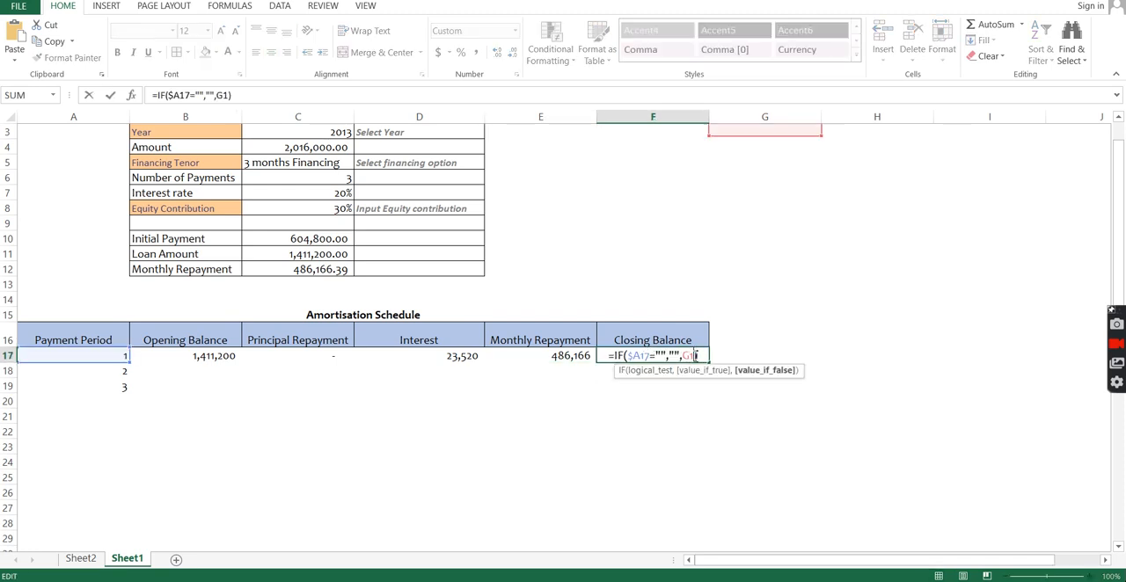
pyautogui.click(220, 354)
pyautogui.write('+')
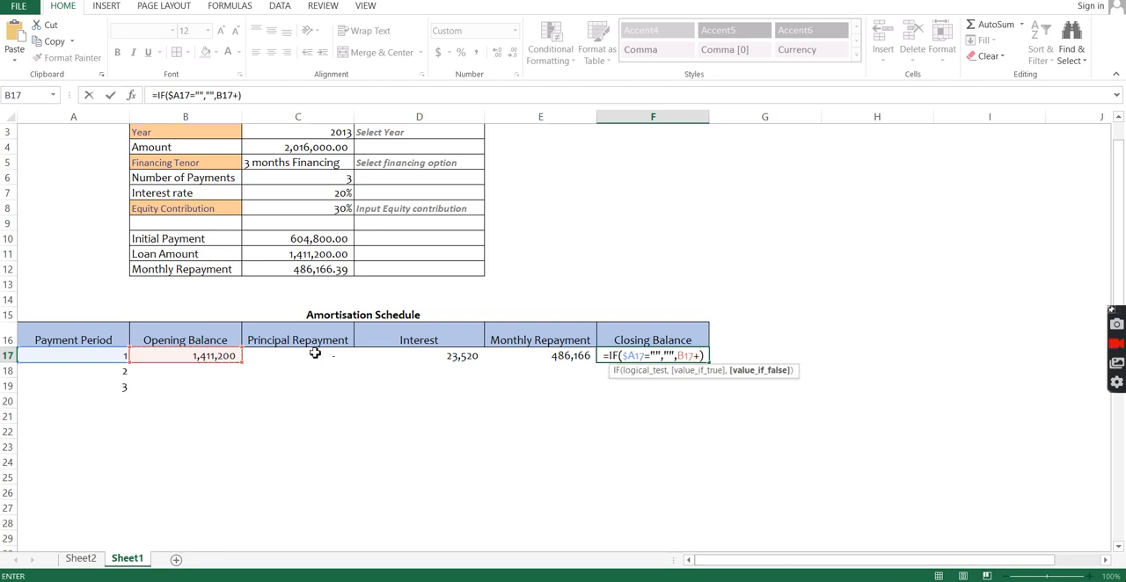
pyautogui.click(464, 364)
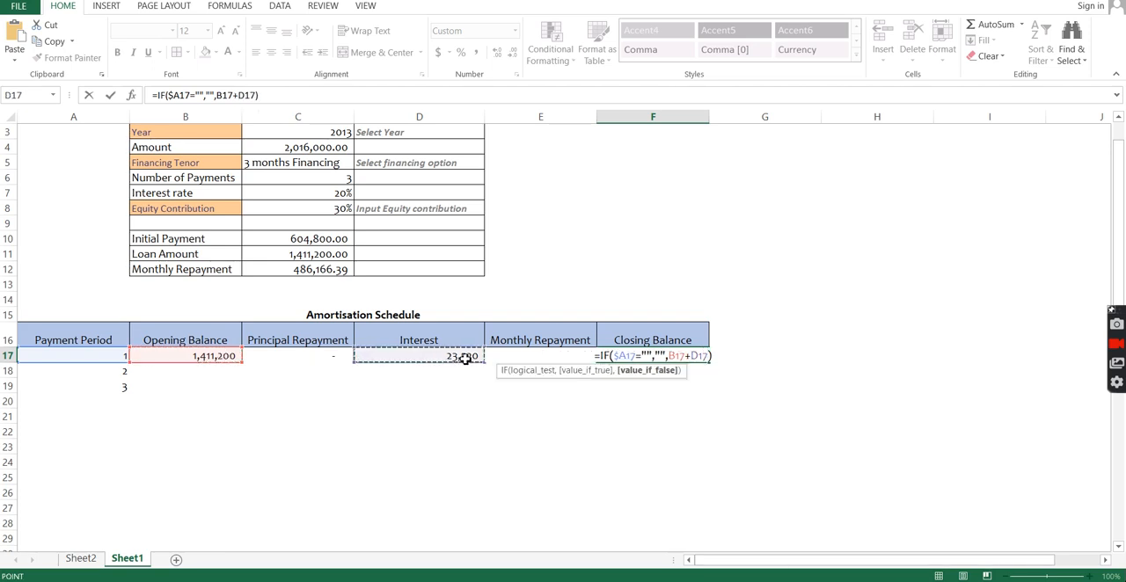
pyautogui.write('-')
pyautogui.press('F2')
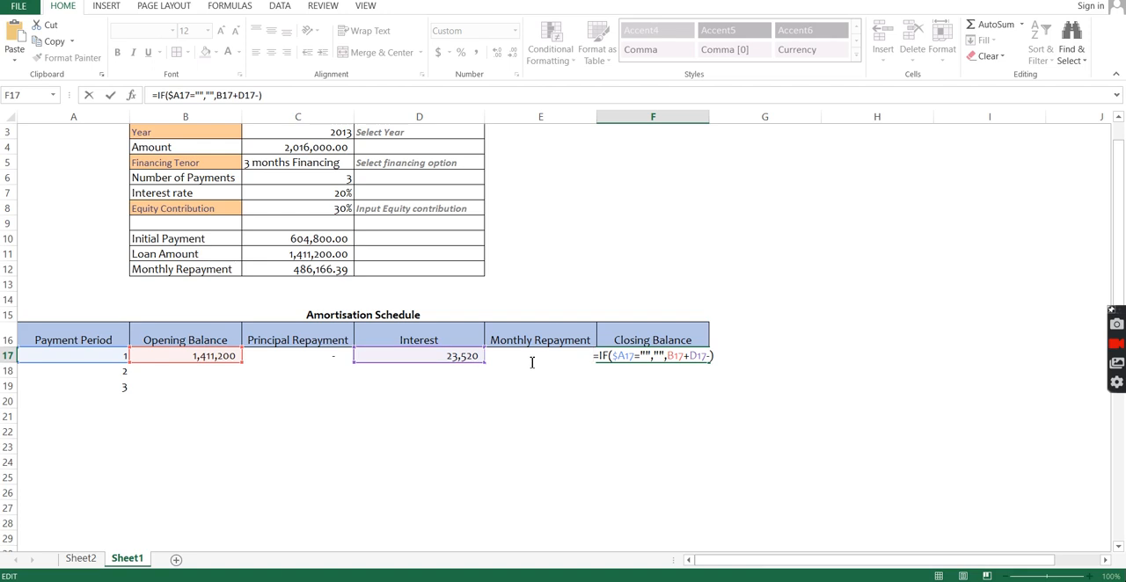
pyautogui.click(526, 361)
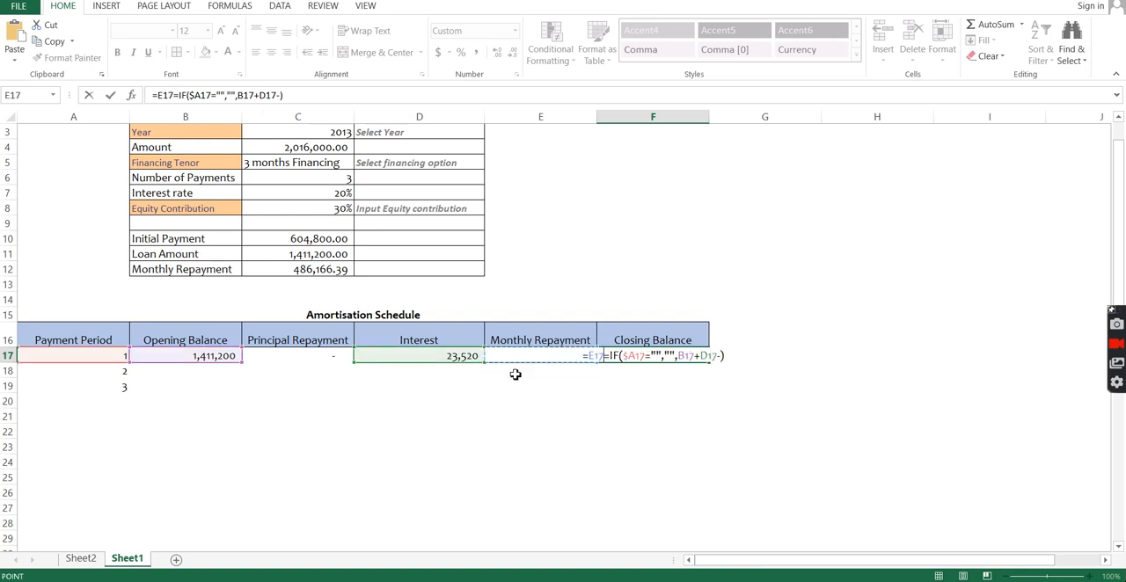
pyautogui.press('BackSpace')
pyautogui.press('BackSpace')
pyautogui.press('BackSpace')
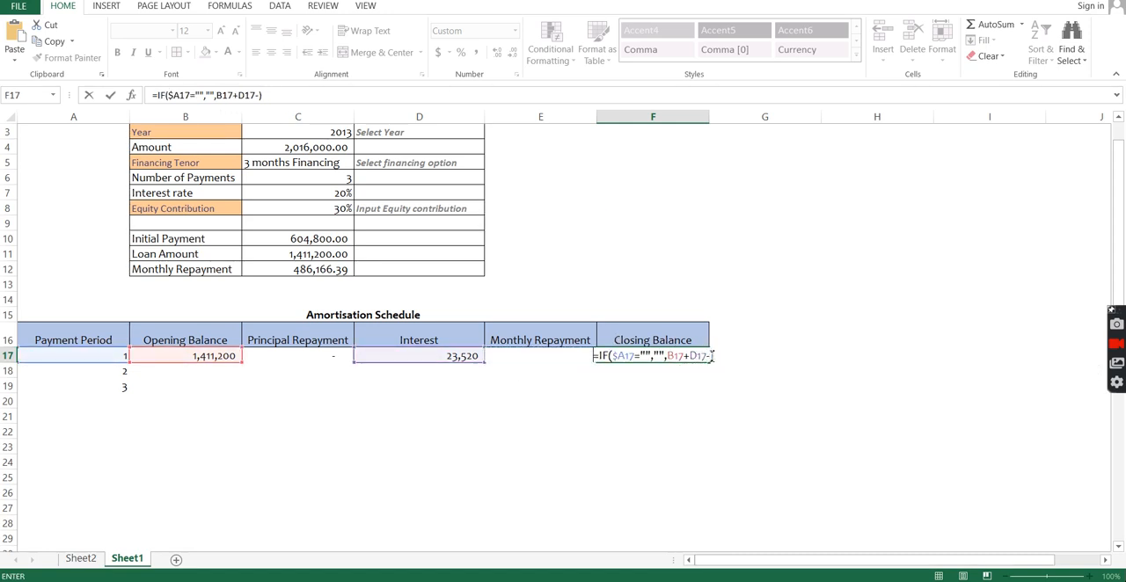
pyautogui.click(684, 358)
pyautogui.click(560, 353)
pyautogui.write('=')
pyautogui.click(451, 356)
pyautogui.press('Right')
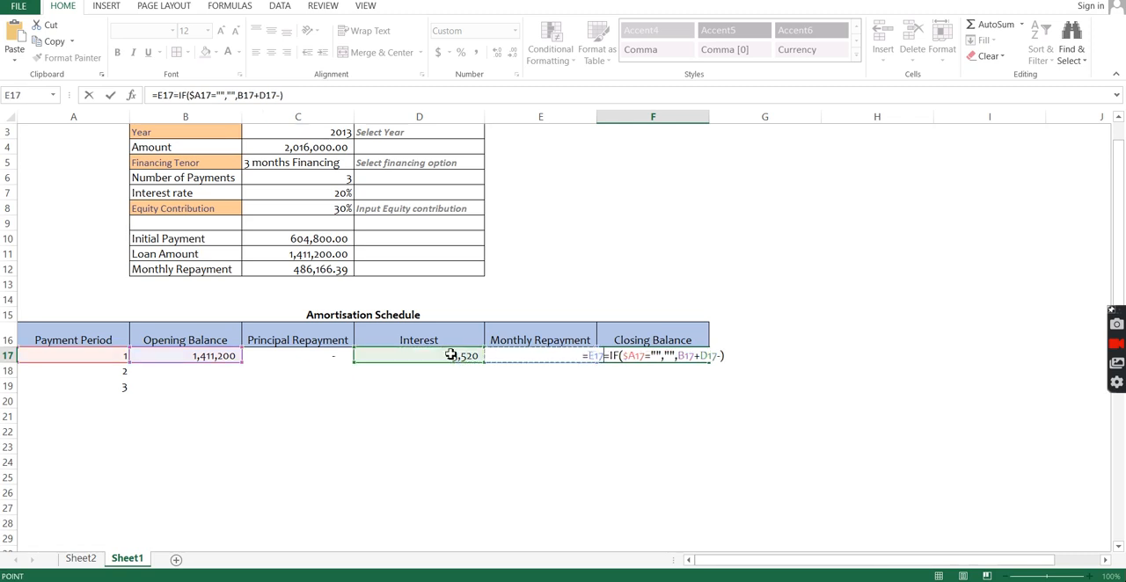
pyautogui.press('BackSpace')
pyautogui.press('BackSpace')
pyautogui.press('BackSpace')
pyautogui.press('BackSpace')
# Step: Complete the Closing Balance formula in F17 by subtracting E17, giving =IF($A17="","",B17+D17-E17)
pyautogui.click(711, 356)
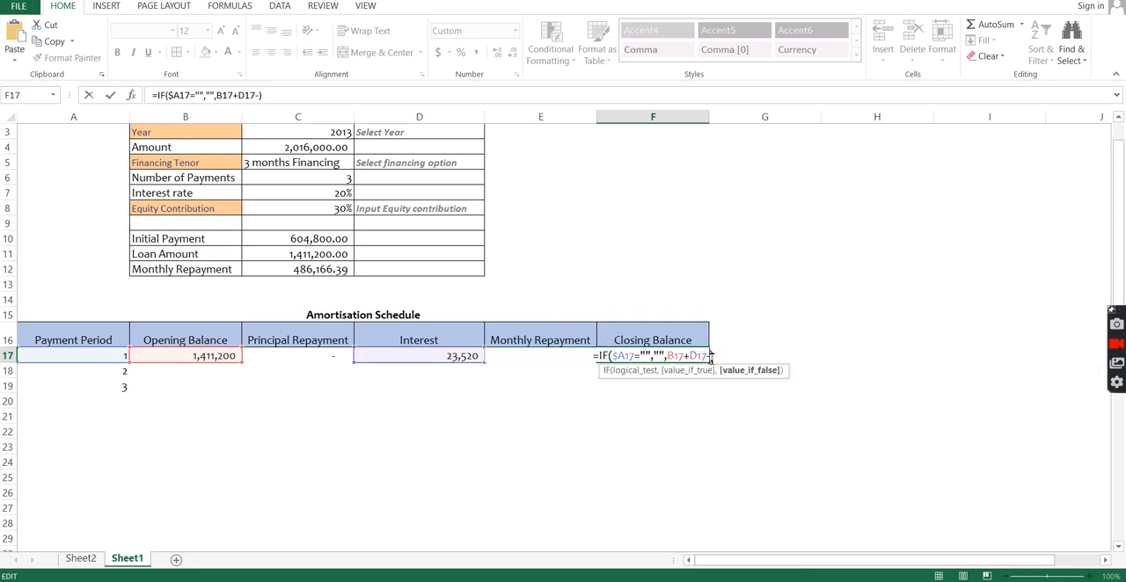
pyautogui.click(525, 376)
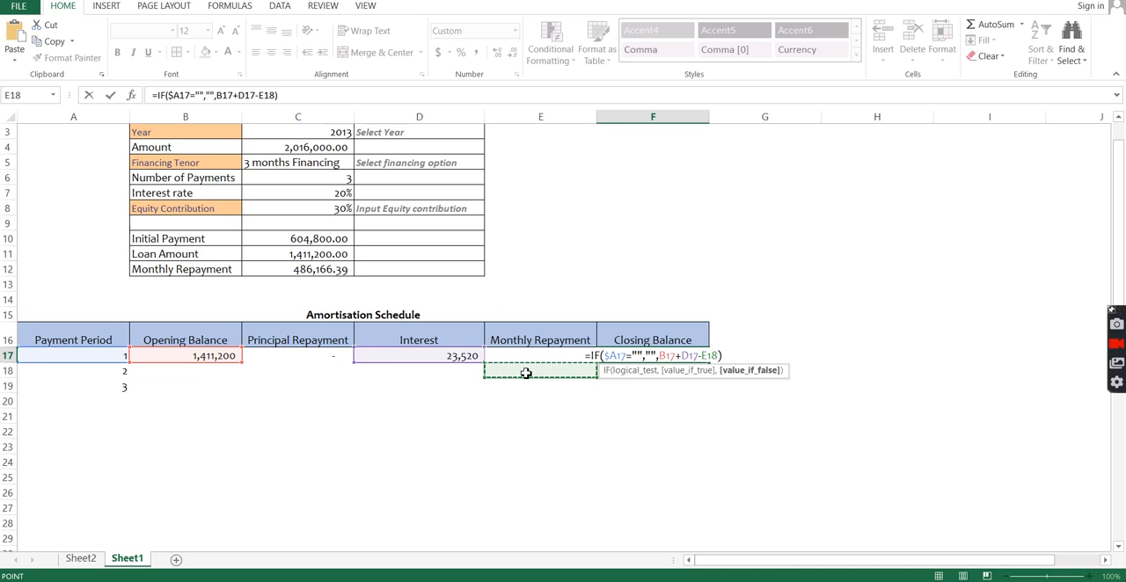
pyautogui.press('Up')
pyautogui.press('Return')
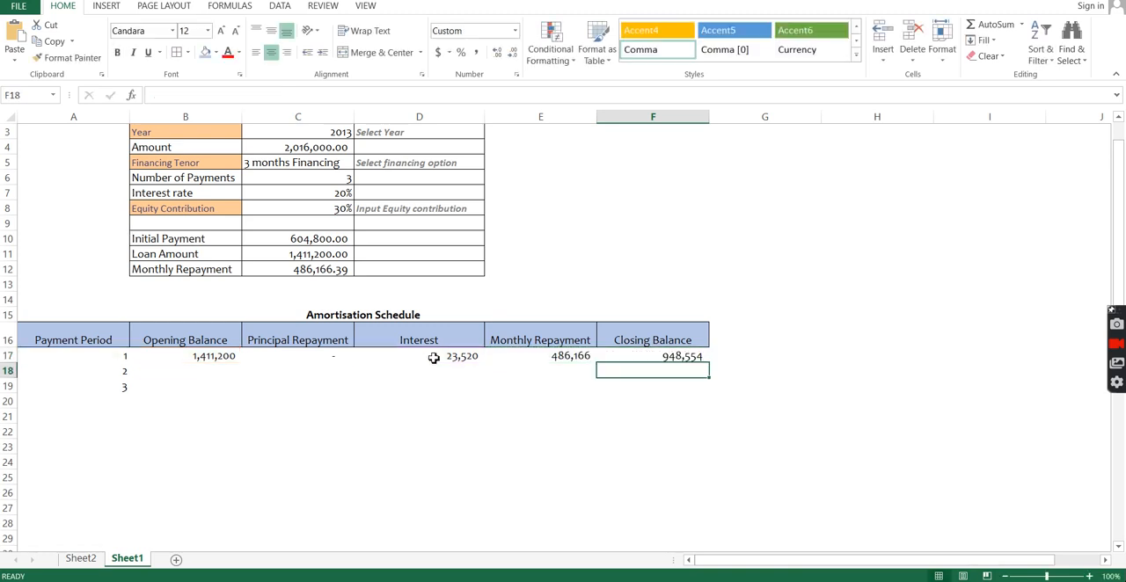
# Step: Change the Principal Repayment formula in C17 to =IF($A17="","",E17-D17)
pyautogui.doubleClick(327, 355)
pyautogui.press('BackSpace')
pyautogui.press('BackSpace')
pyautogui.press('BackSpace')
pyautogui.click(510, 357)
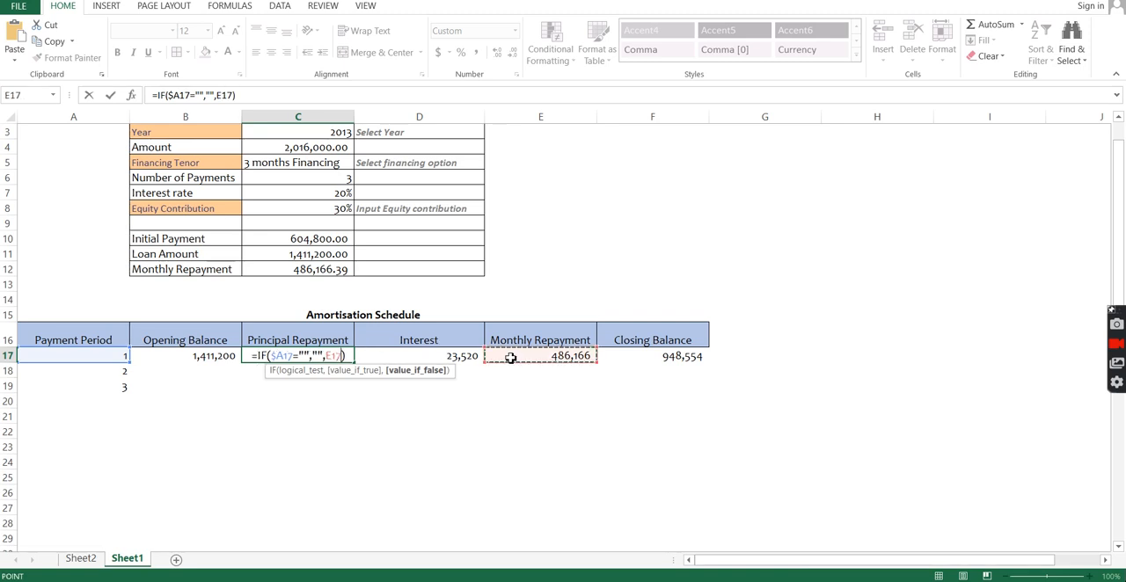
pyautogui.write('-')
pyautogui.click(455, 355)
pyautogui.press('Return')
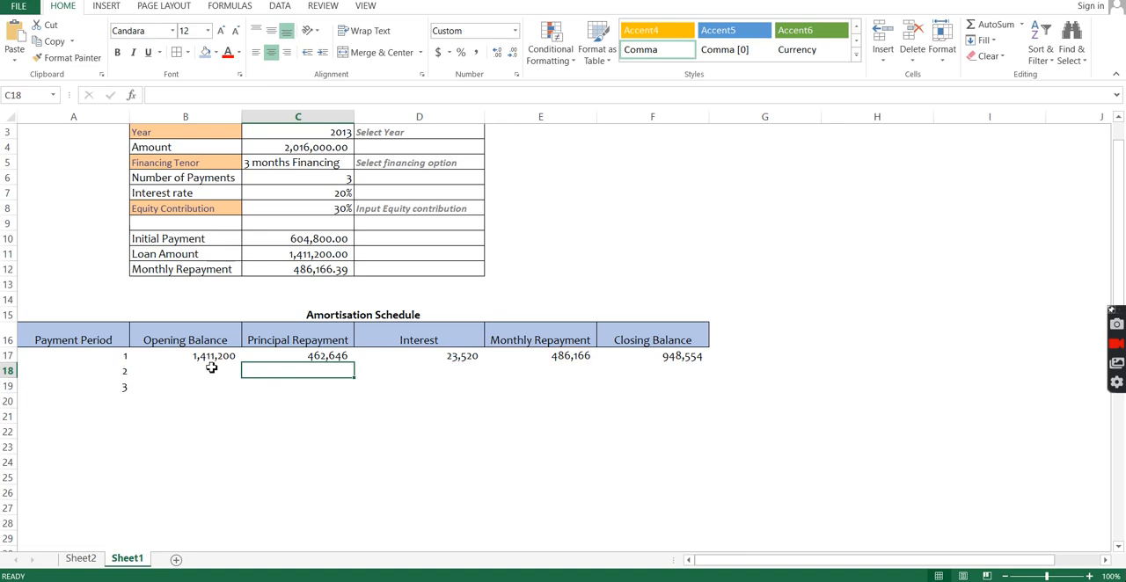
pyautogui.moveTo(212, 361); pyautogui.dragTo(440, 360)
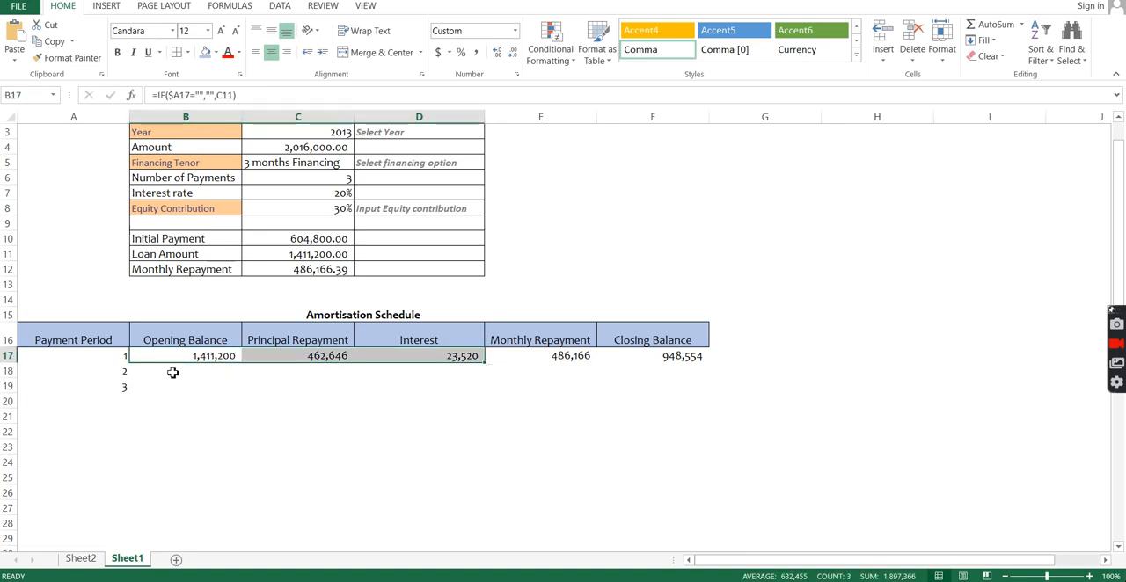
# Step: Enter the second period's Opening Balance formula in B18 as =IF(A18="","",F17)
pyautogui.click(172, 373)
pyautogui.write('=if')
pyautogui.press('Tab')
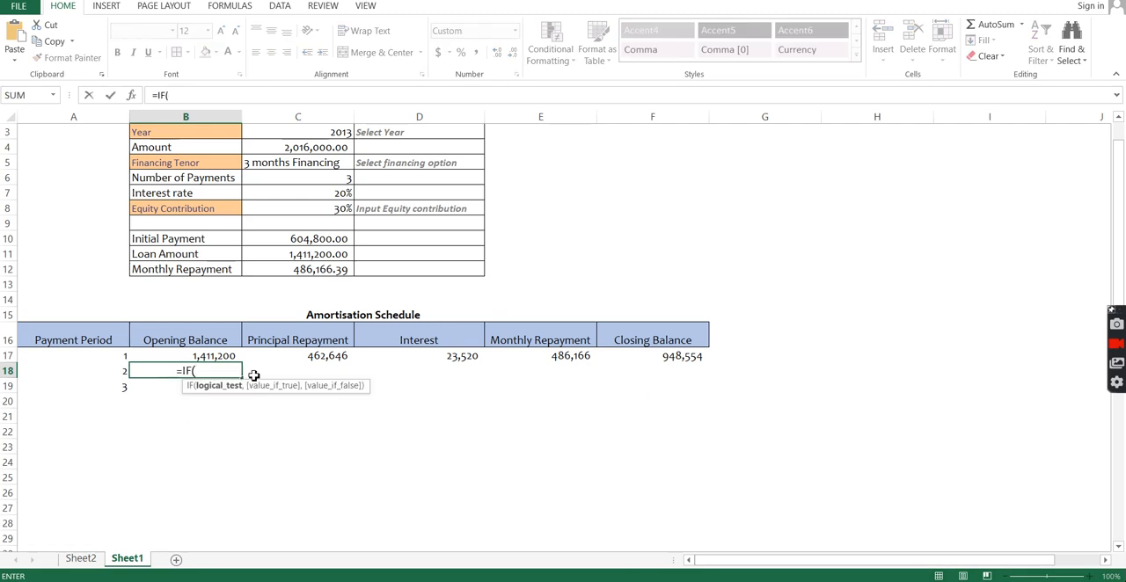
pyautogui.click(77, 371)
pyautogui.write('=""')
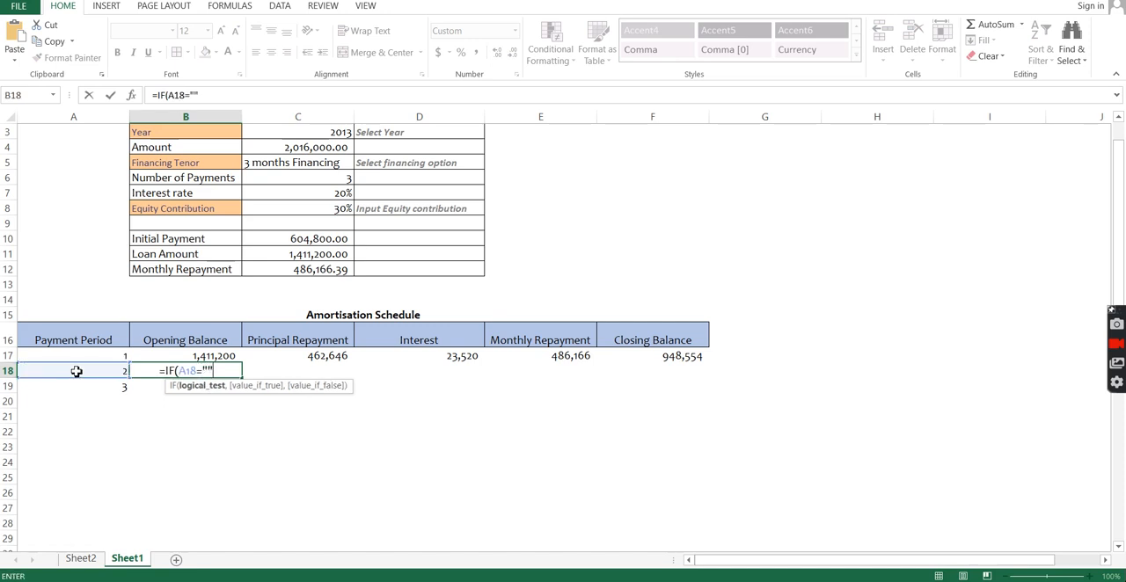
pyautogui.write(',"",')
pyautogui.click(697, 356)
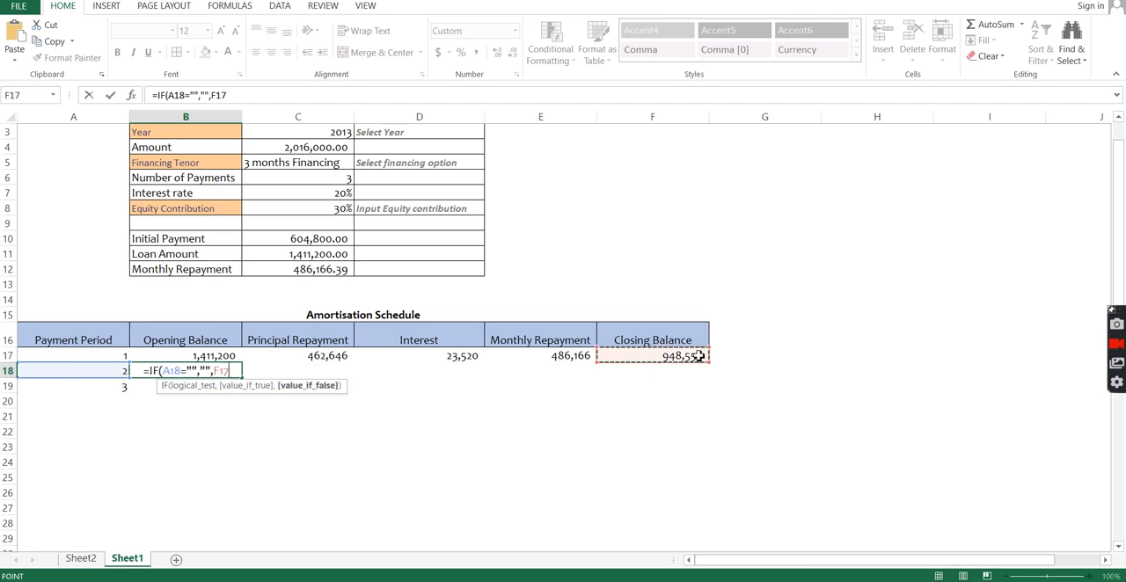
pyautogui.press('Return')
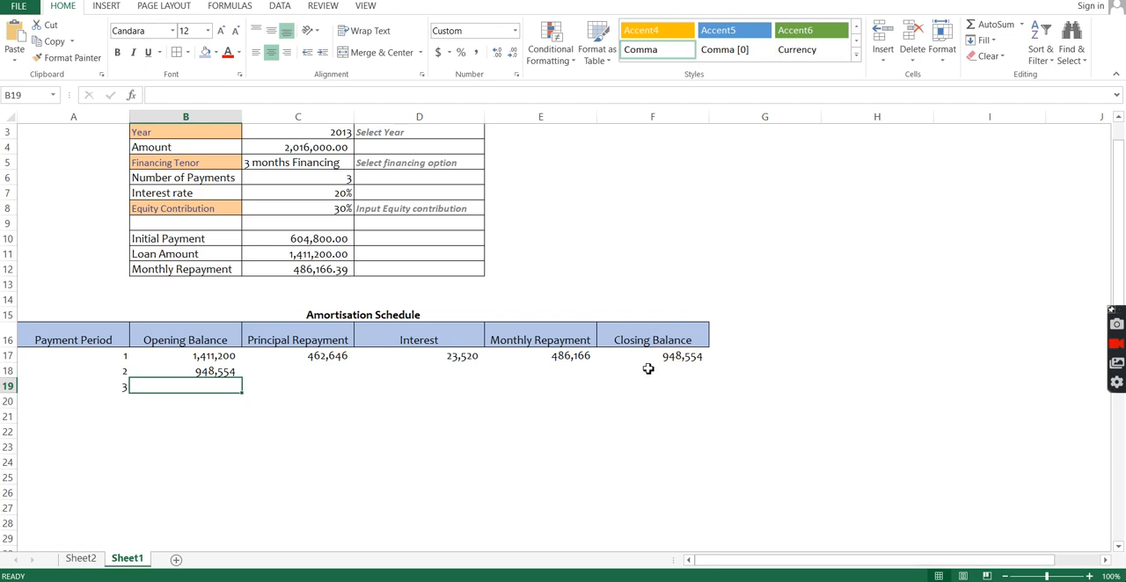
# Step: Copy the Opening Balance formula from B18 to B19, and fill the formulas in C17:F17 down through row 40
pyautogui.click(221, 372)
pyautogui.moveTo(242, 380); pyautogui.dragTo(243, 393)
pyautogui.click(310, 371)
pyautogui.moveTo(324, 358); pyautogui.dragTo(696, 361)
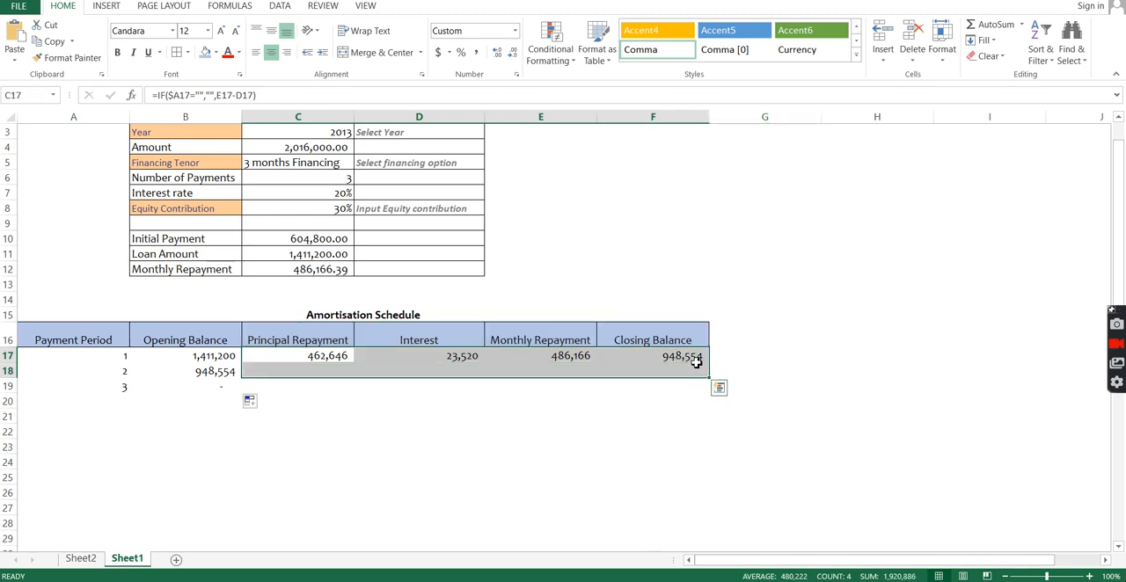
pyautogui.moveTo(343, 361); pyautogui.dragTo(686, 525)
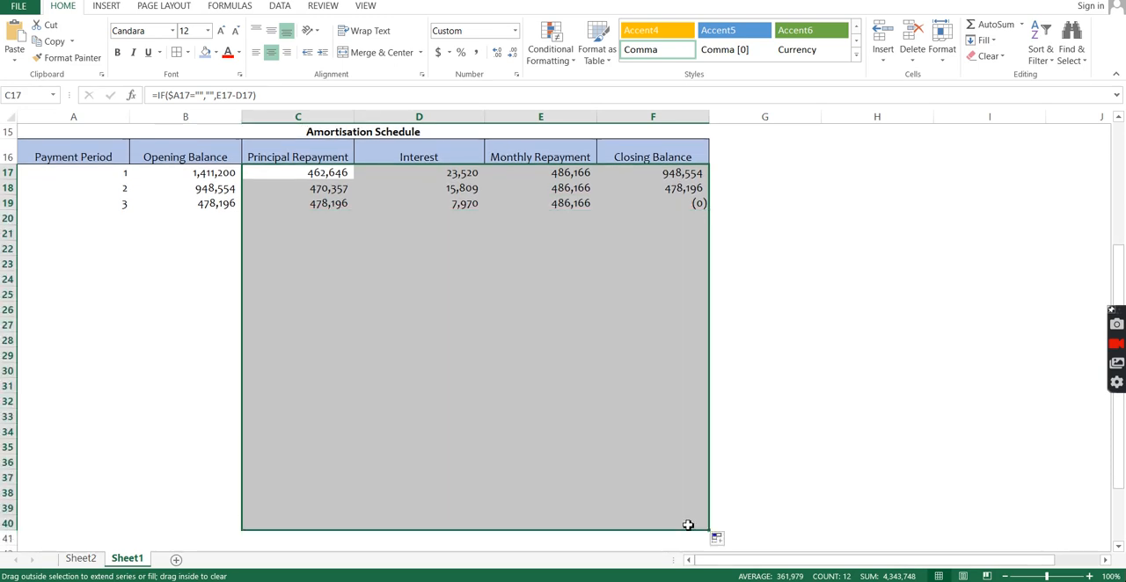
# Step: Fill the Payment Period and Opening Balance formulas in A19:B19 down through row 40
pyautogui.moveTo(121, 201); pyautogui.dragTo(245, 213)
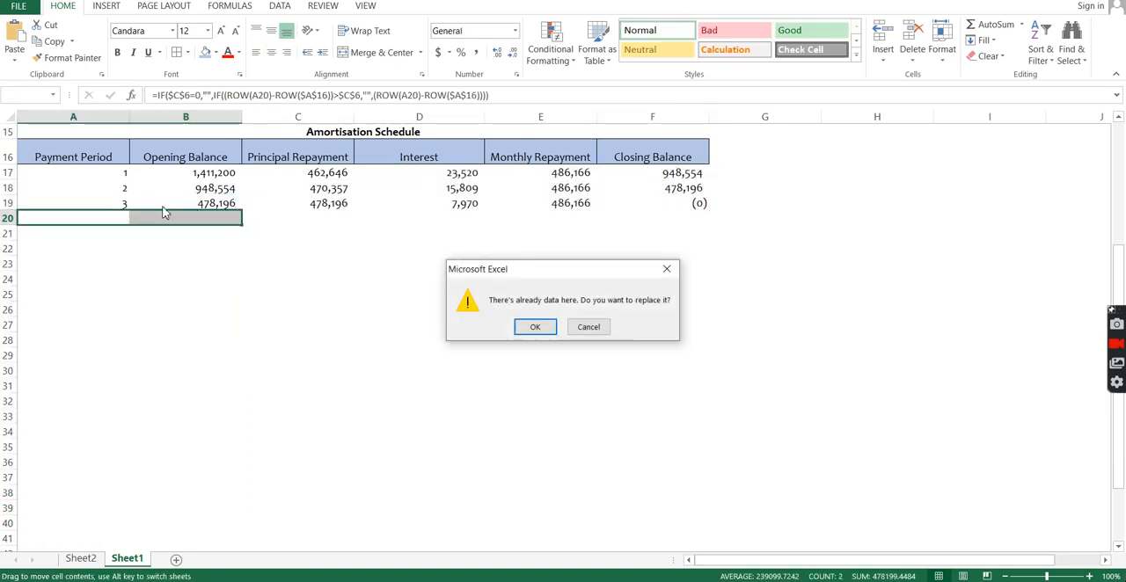
pyautogui.press('Escape')
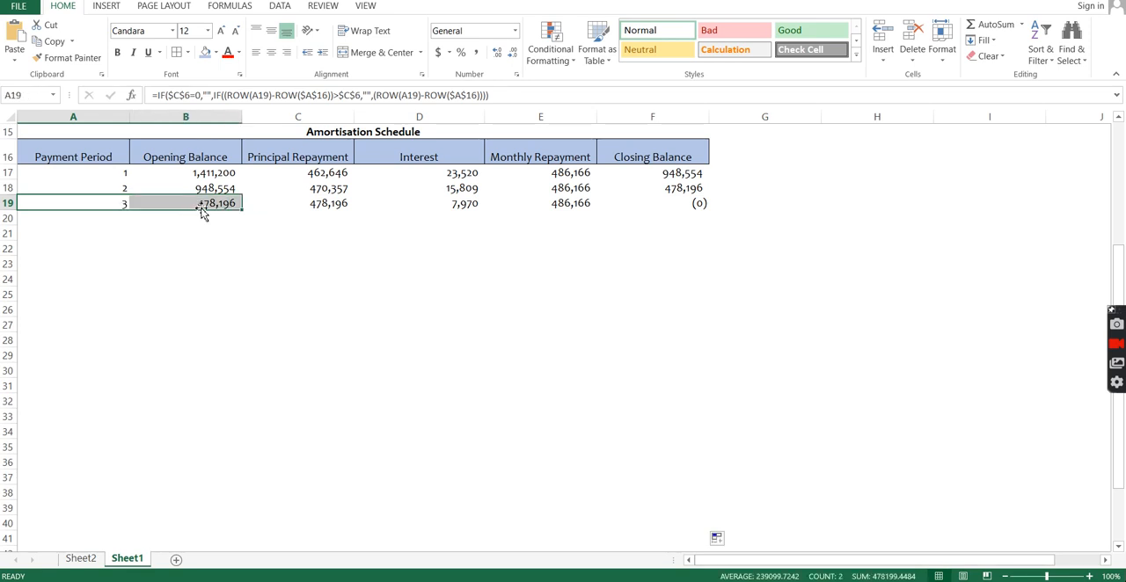
pyautogui.moveTo(243, 212); pyautogui.dragTo(201, 526)
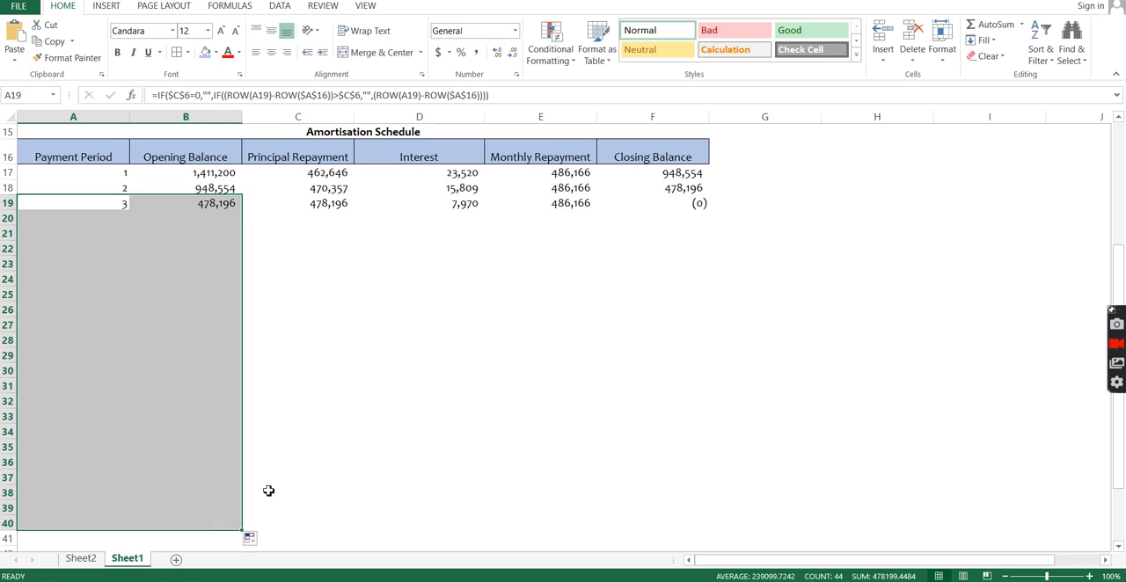
pyautogui.click(400, 322)
# Step: Set the Financing Tenor in C5 to 8 months Financing to test the amortisation schedule
pyautogui.moveTo(1121, 277); pyautogui.dragTo(1049, 136)
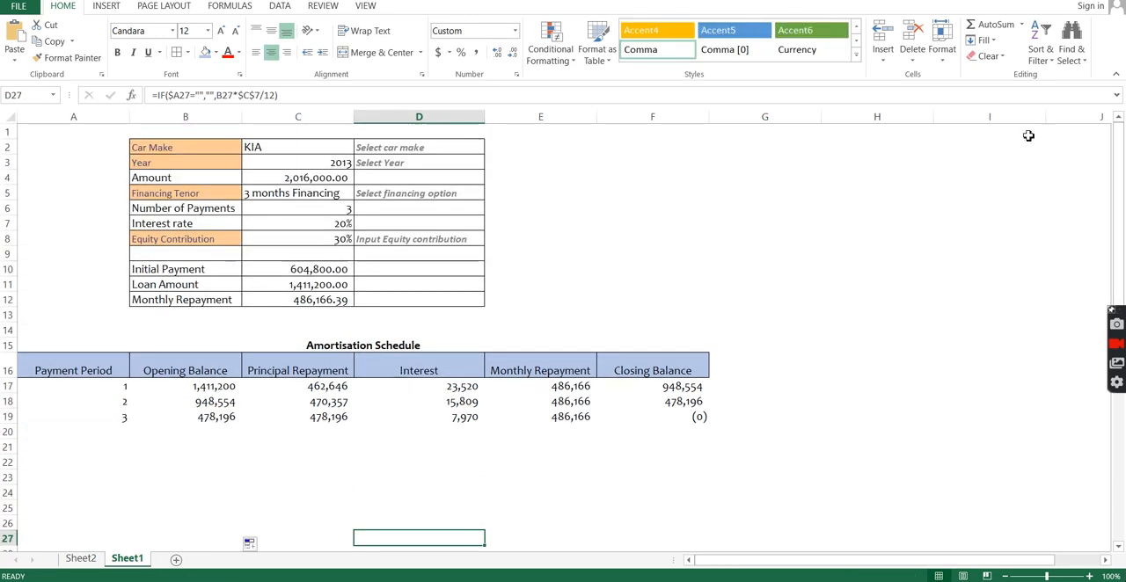
pyautogui.click(337, 197)
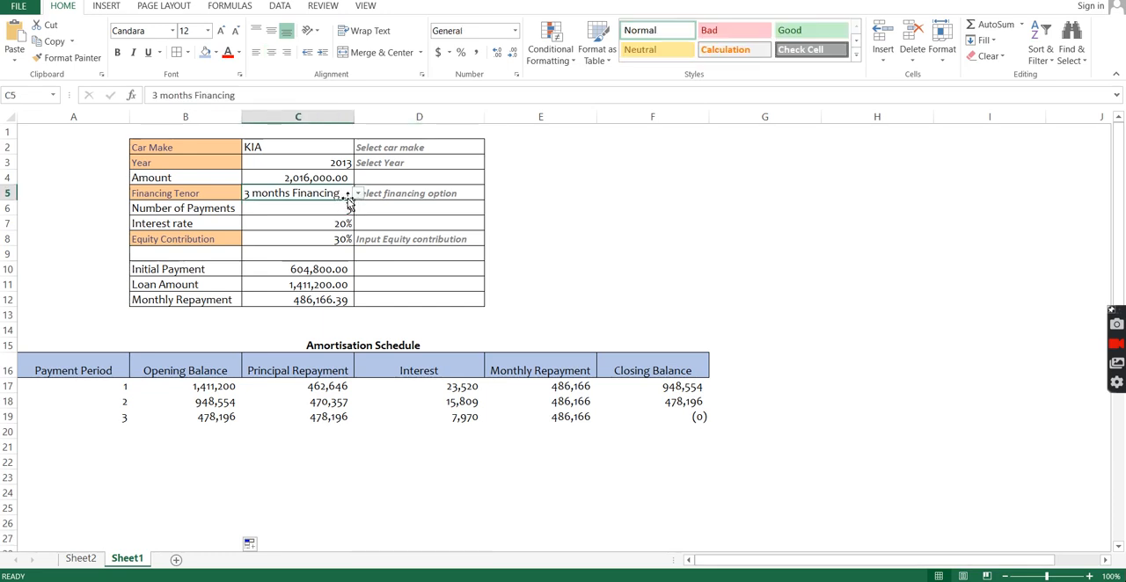
pyautogui.click(358, 194)
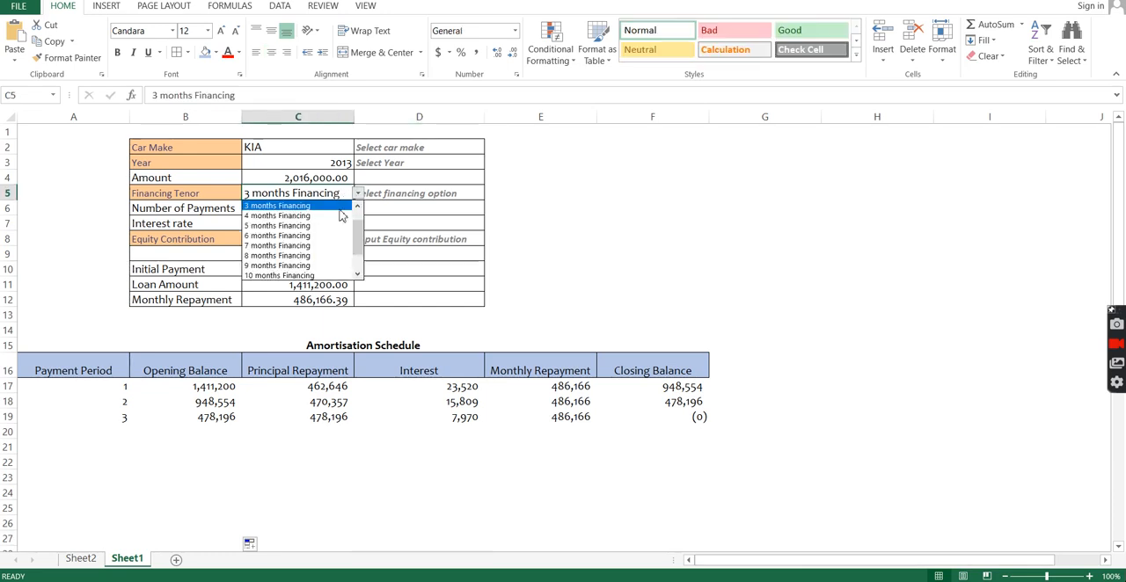
pyautogui.click(319, 255)
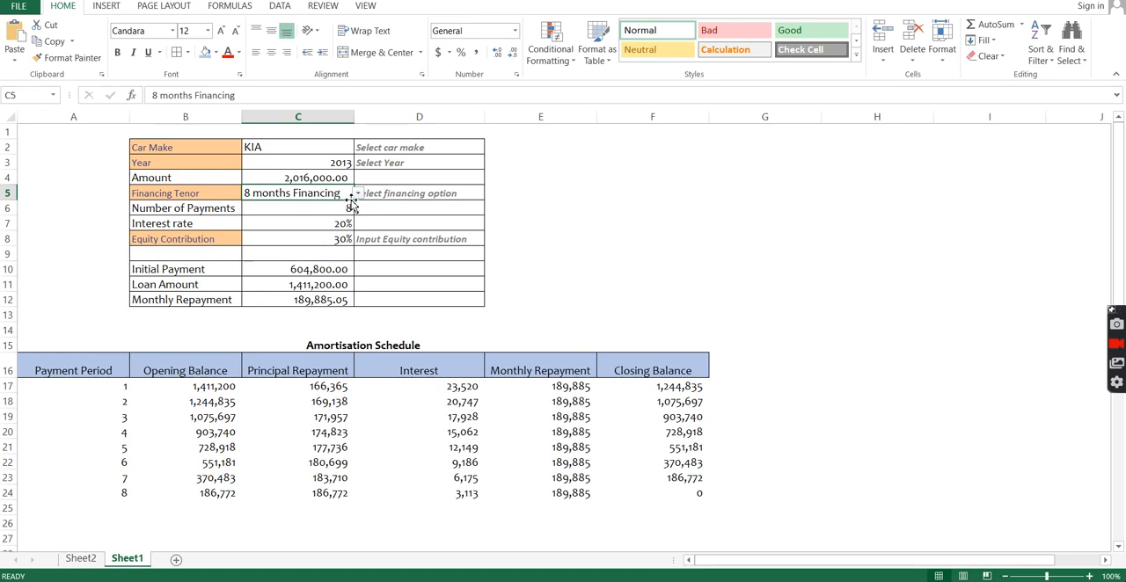
# Step: Open the Financing Tenor choices in C5 and browse them for another financing option
pyautogui.click(358, 194)
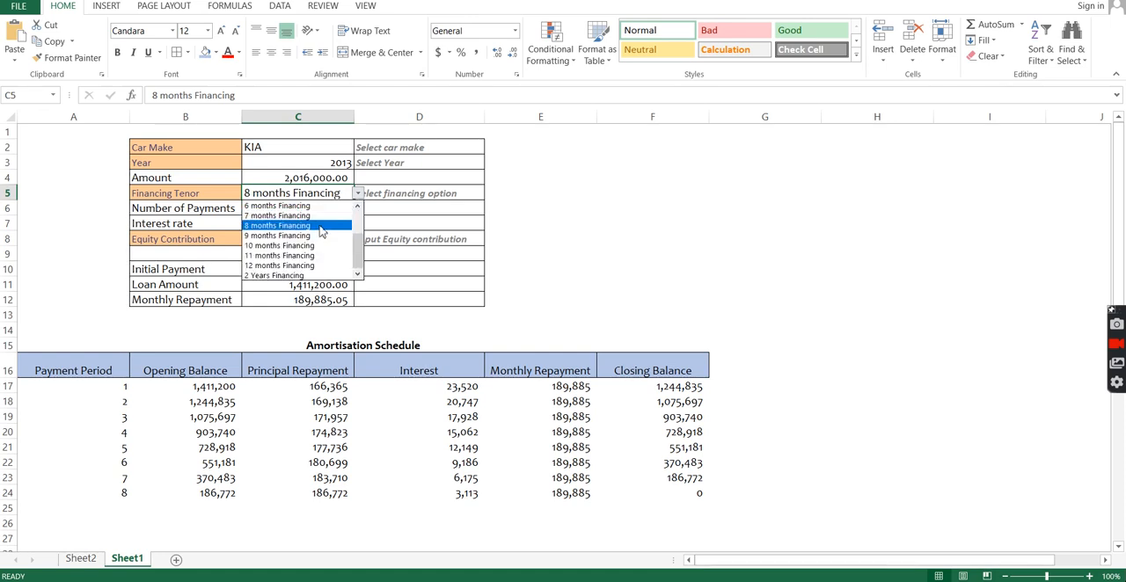
pyautogui.moveTo(358, 237); pyautogui.dragTo(355, 226)
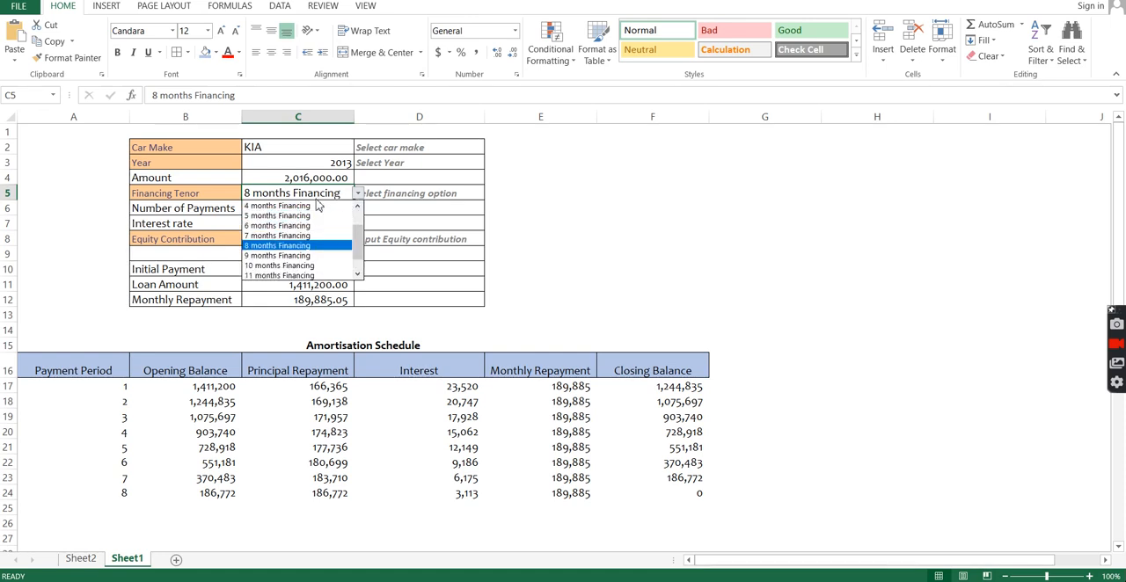